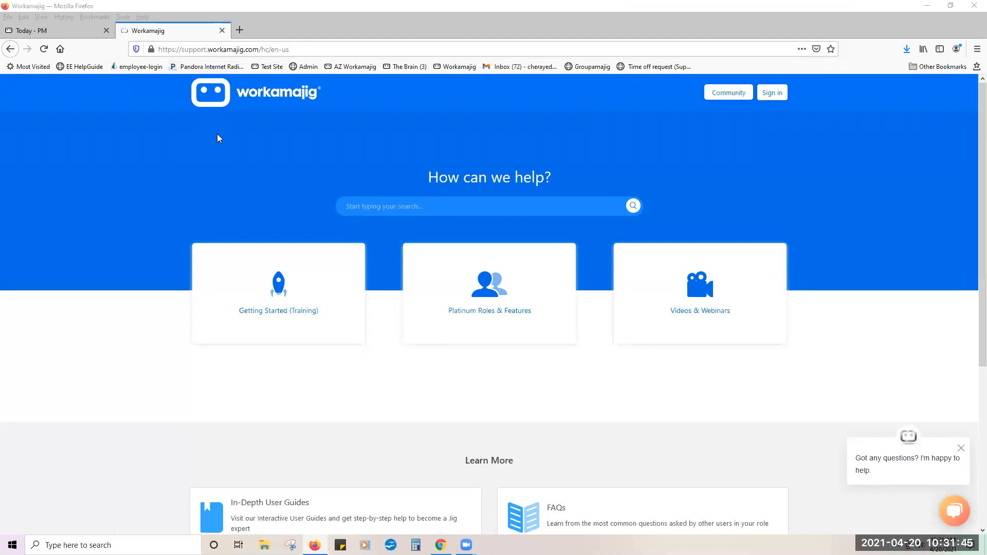
# Step: Search the help center for "project reque", open the Project Requests Overview article and review its workflow and resources sections
pyautogui.click(382, 205)
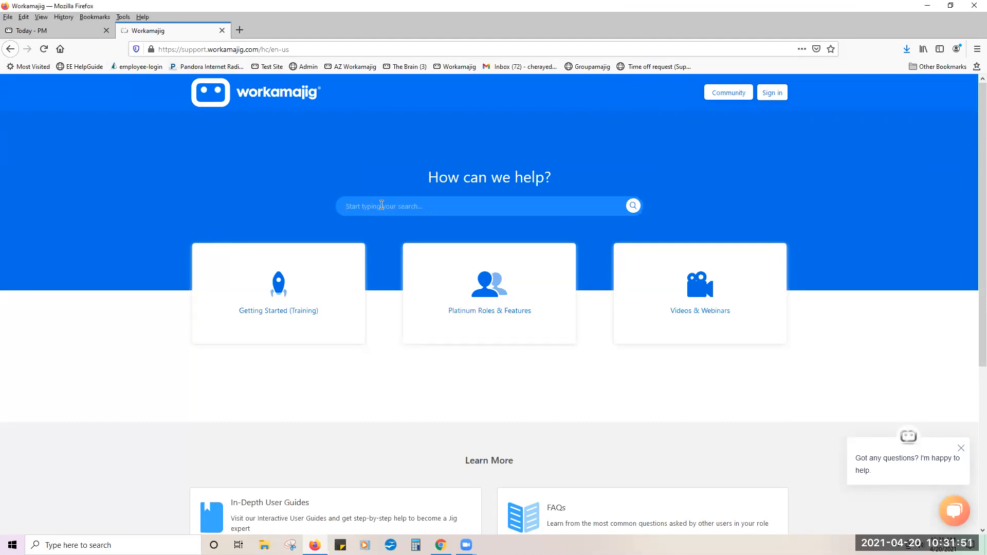
pyautogui.write('project reque')
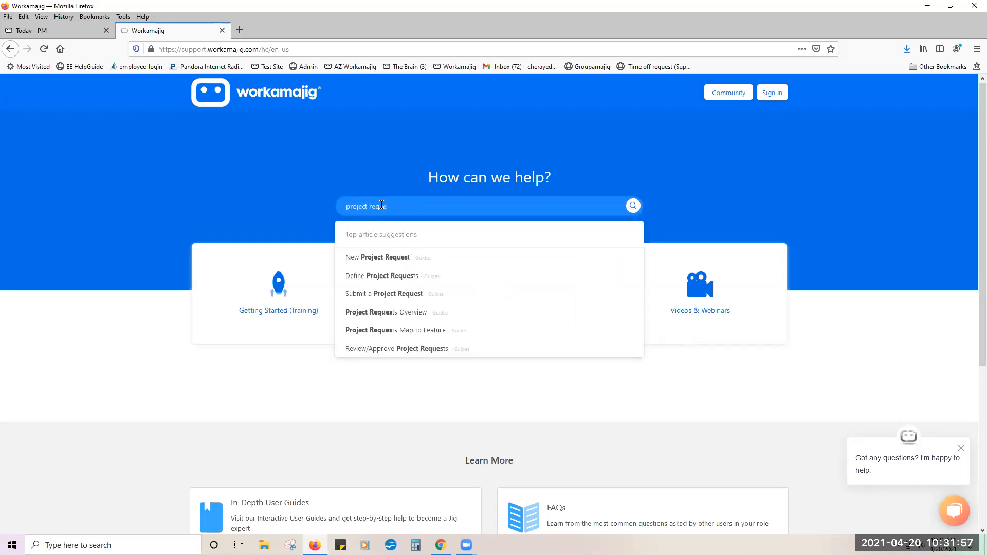
pyautogui.click(394, 319)
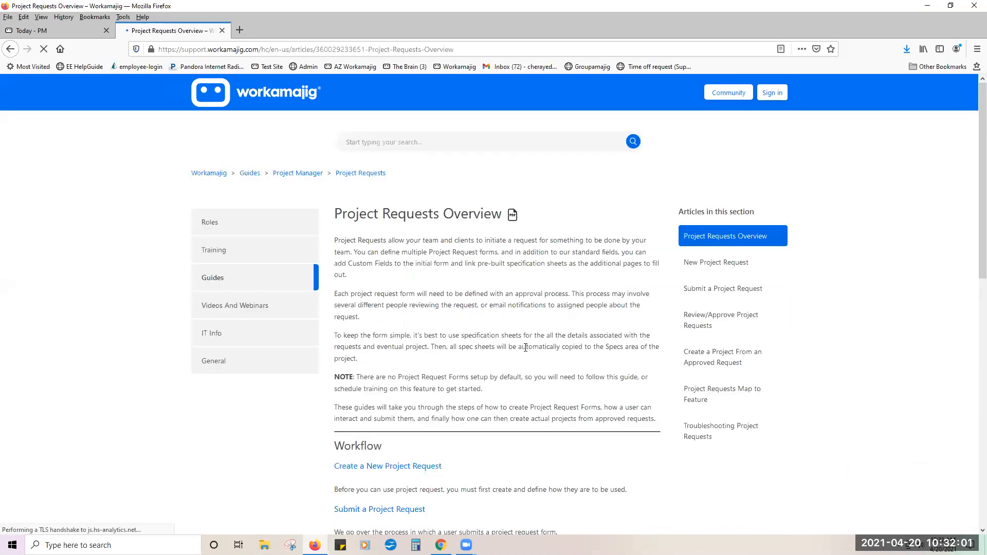
pyautogui.scroll(-4, 525, 348)
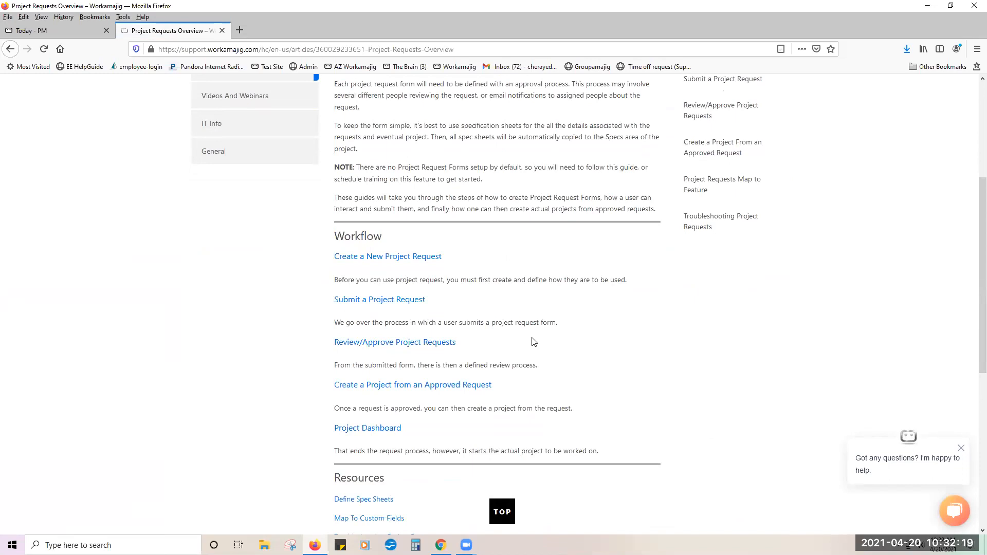
pyautogui.scroll(-3, 533, 341)
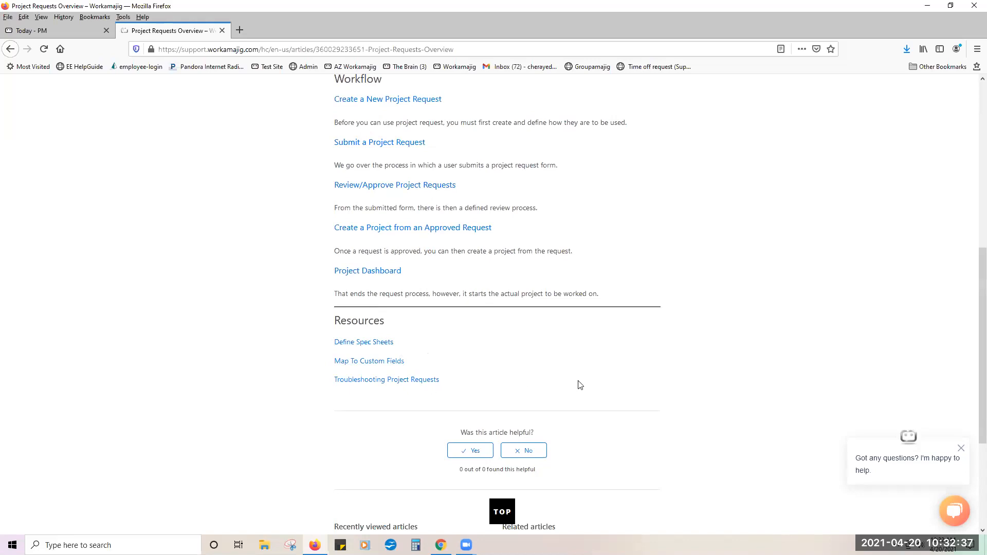
pyautogui.scroll(3, 578, 386)
pyautogui.scroll(4, 577, 386)
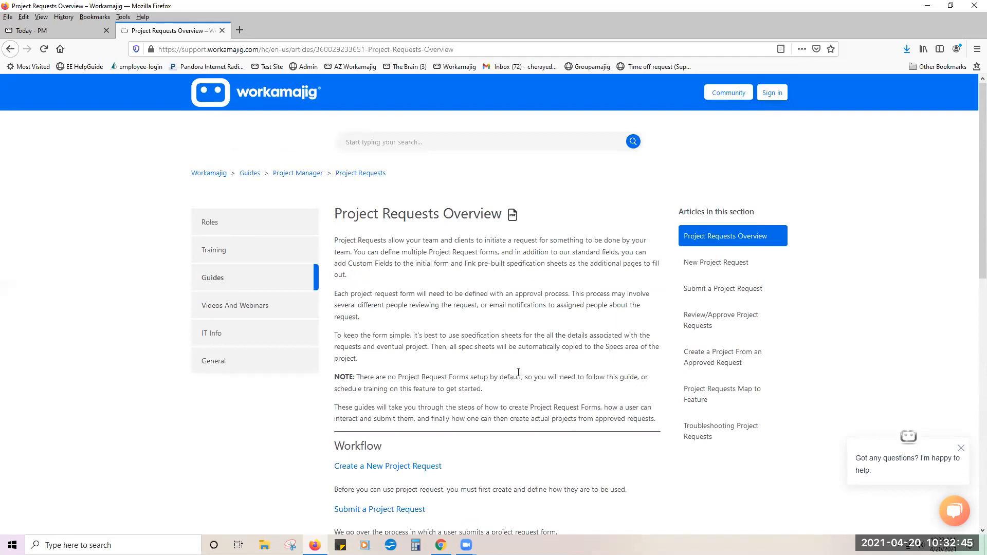
# Step: Open the Past Webinars list from the help center's Videos And Webinars section
pyautogui.click(239, 313)
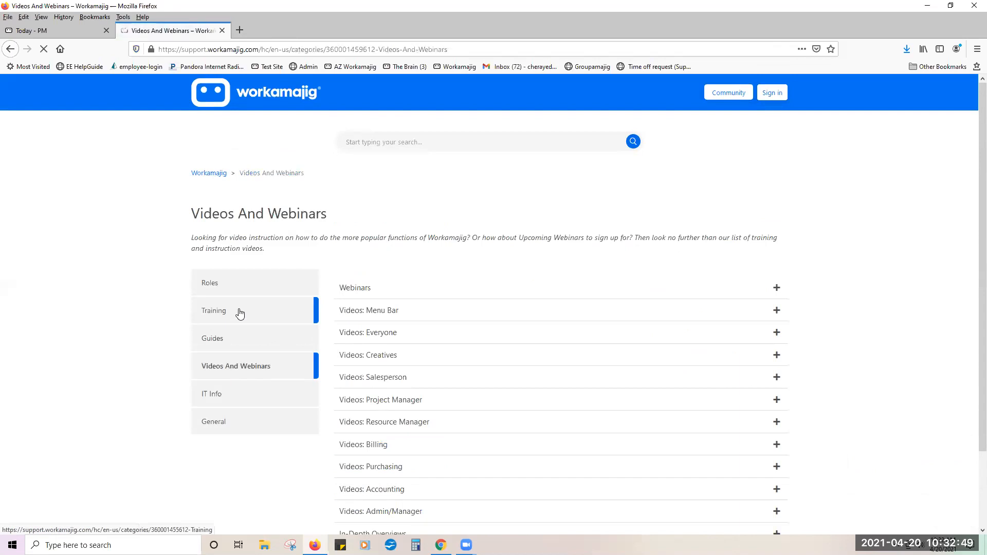
pyautogui.click(369, 293)
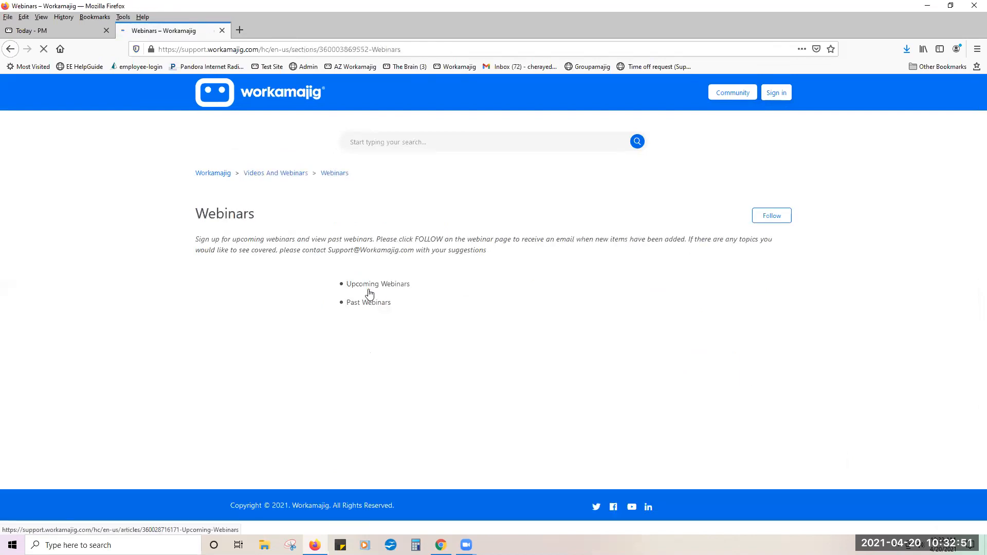
pyautogui.click(376, 304)
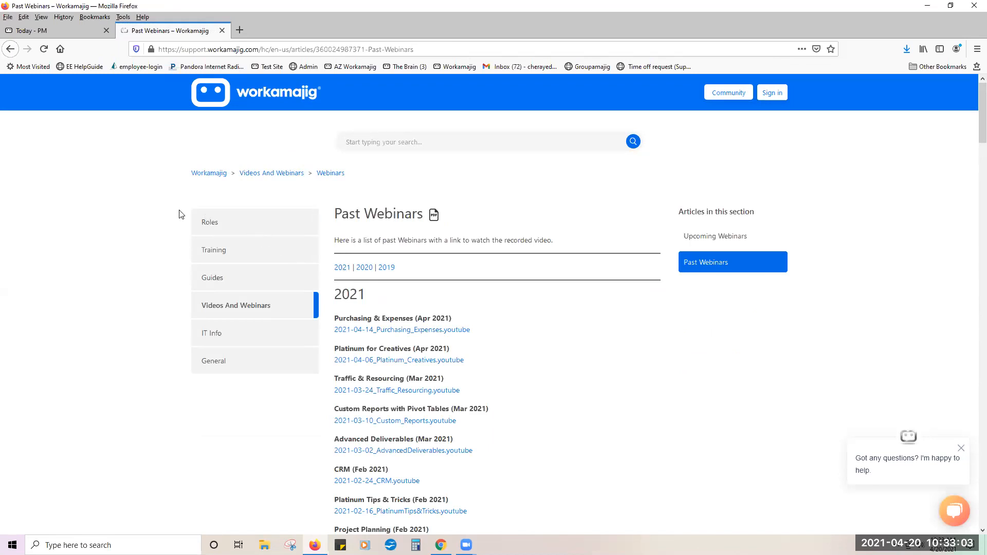
# Step: Return to the Today - Project Manager page and start a new project request of type Direct Mail Request
pyautogui.click(77, 31)
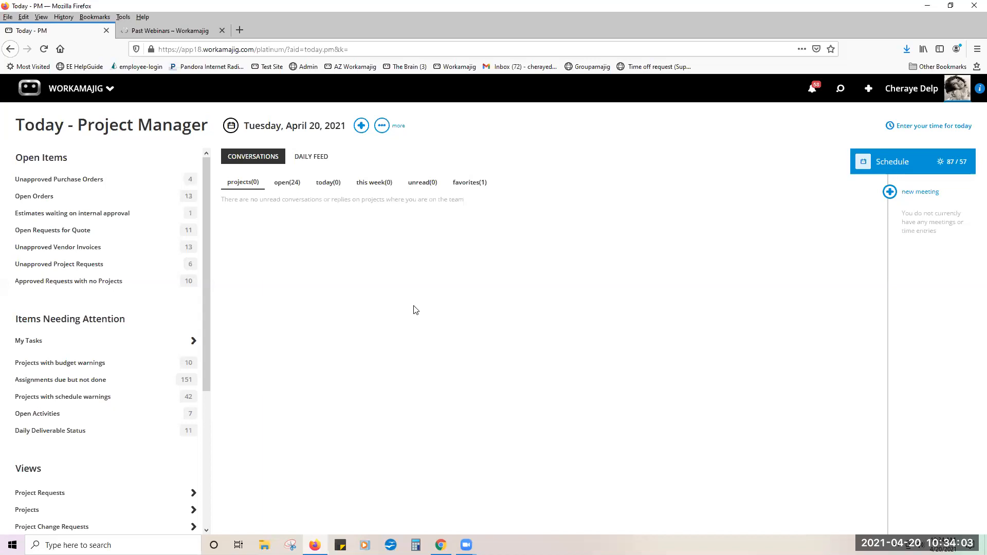
pyautogui.click(870, 92)
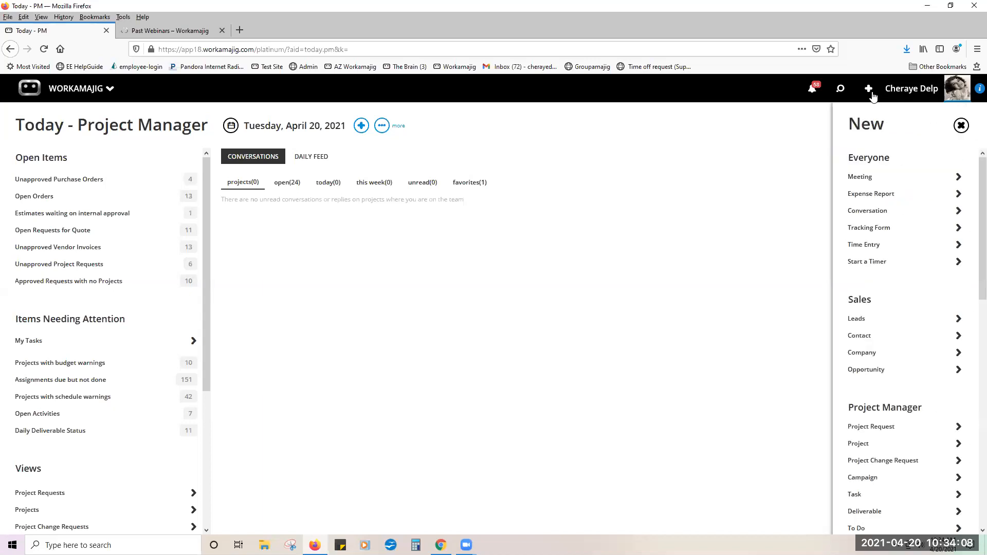
pyautogui.click(882, 428)
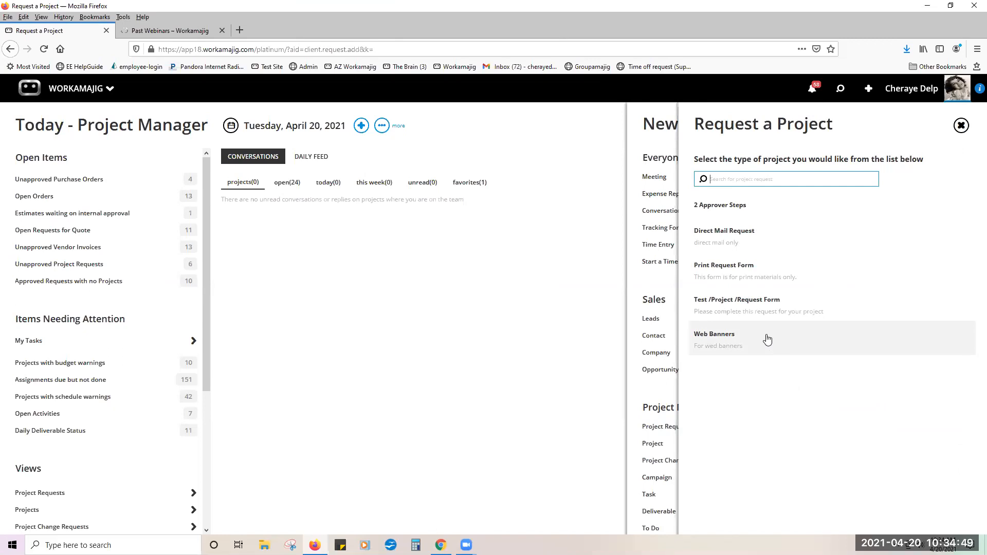
pyautogui.click(736, 247)
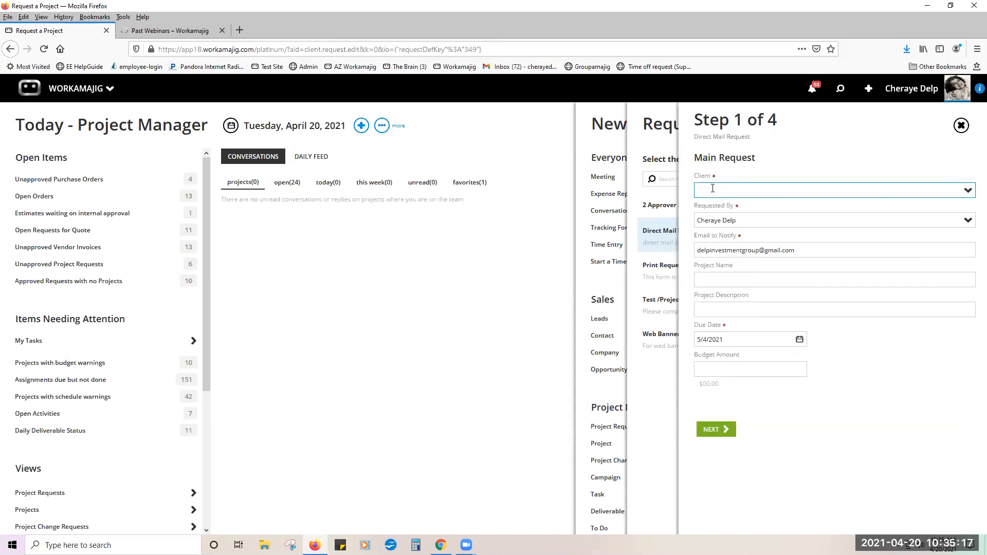
# Step: Set the request's client to AFCG-Anthem & Friends Community Garden and choose that client's second listed contact as the requester
pyautogui.write('af')
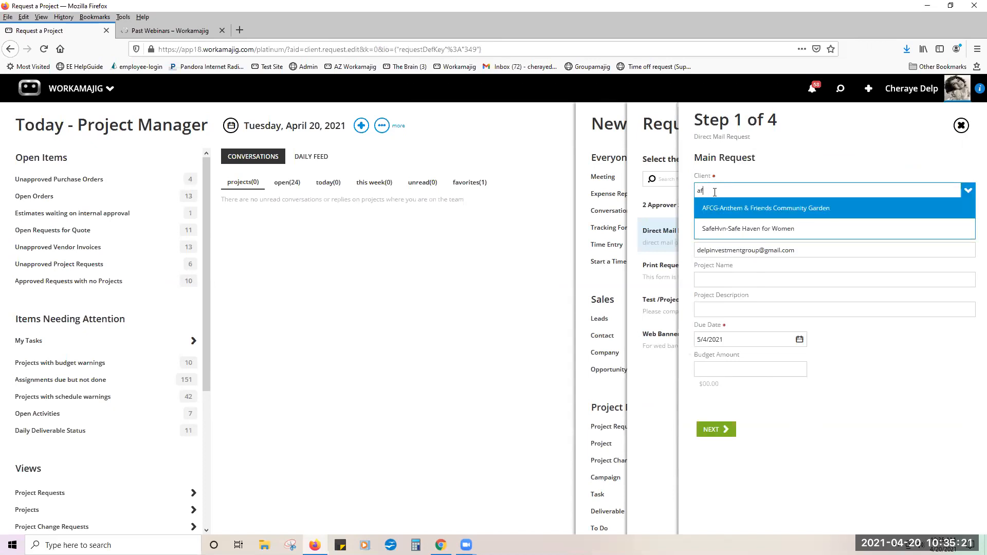
pyautogui.click(718, 213)
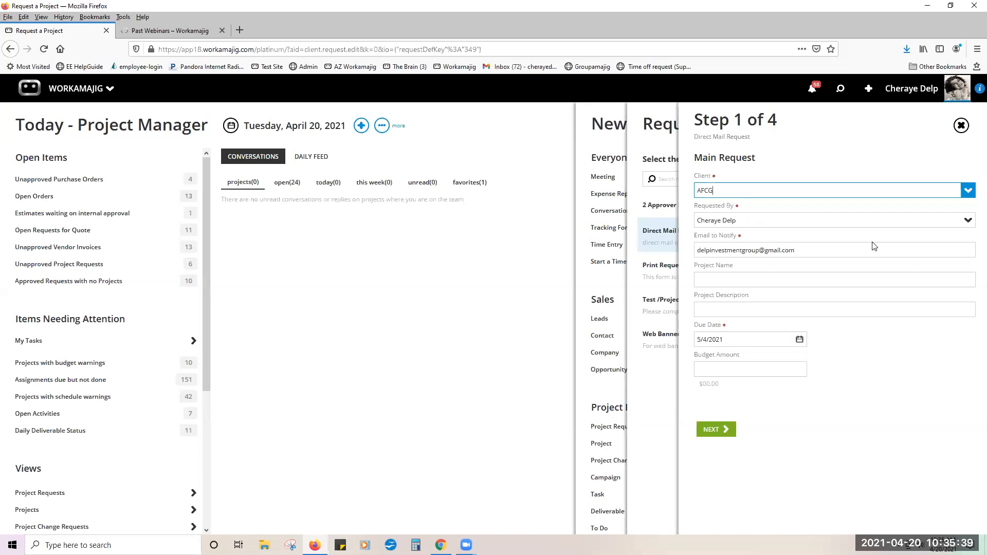
pyautogui.click(967, 221)
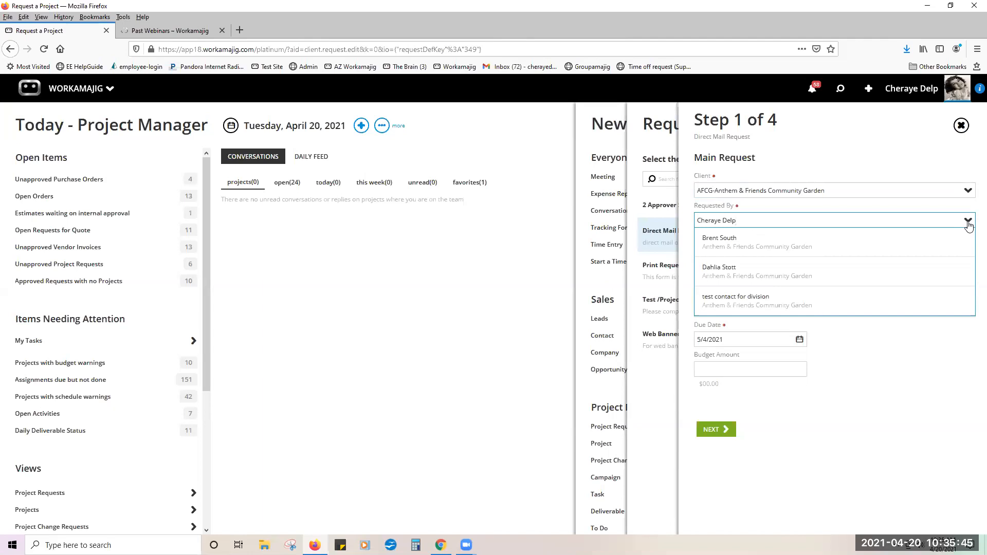
pyautogui.click(932, 265)
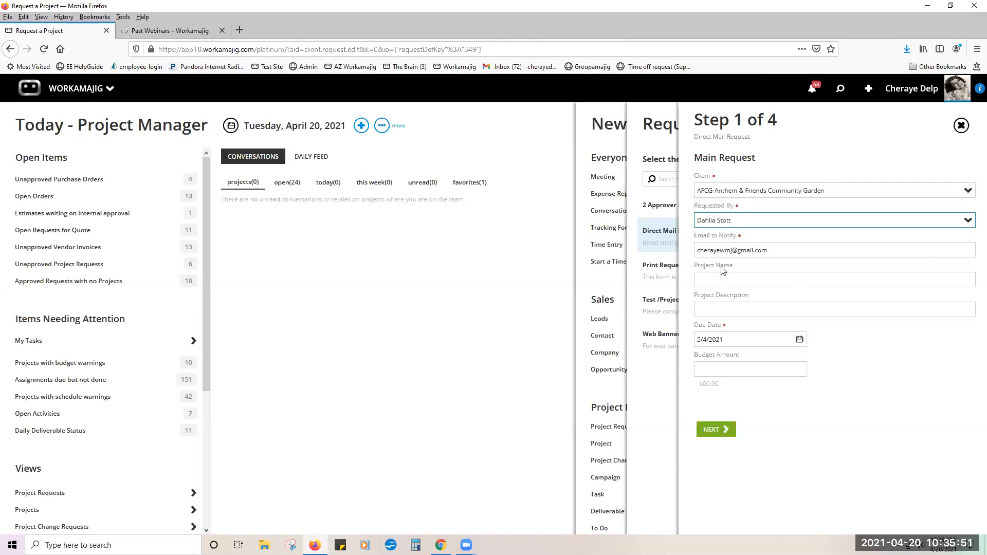
# Step: Name the project "direct mail for AFCG", set its due date to 5/21/2021 and budget to 5000, and continue to step 2
pyautogui.click(726, 281)
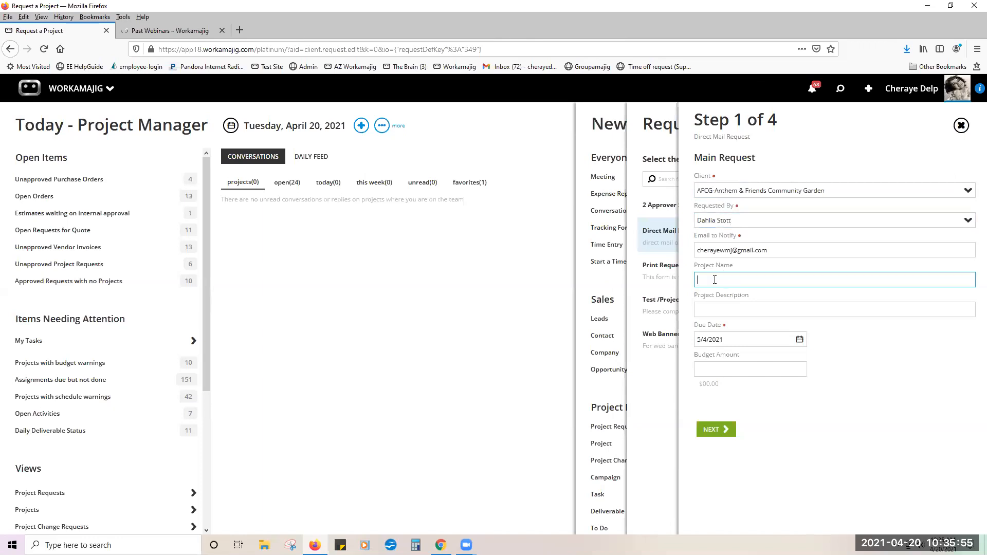
pyautogui.write('direct mail for AFCG')
pyautogui.click(799, 339)
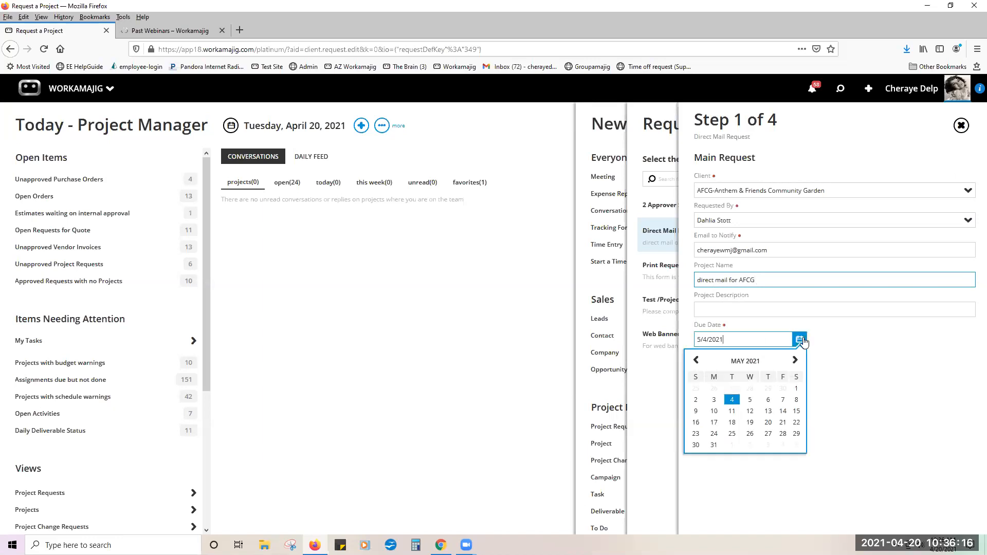
pyautogui.click(783, 422)
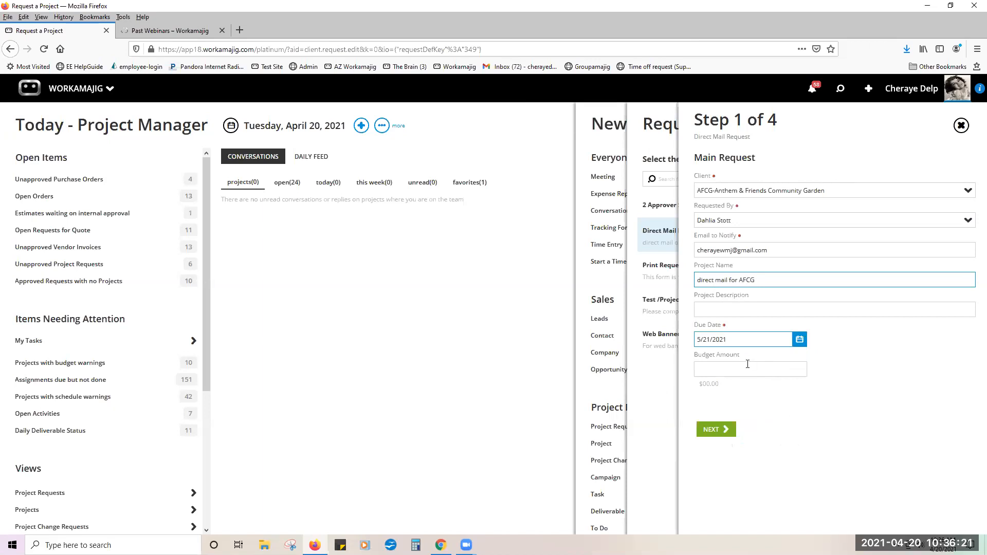
pyautogui.click(726, 363)
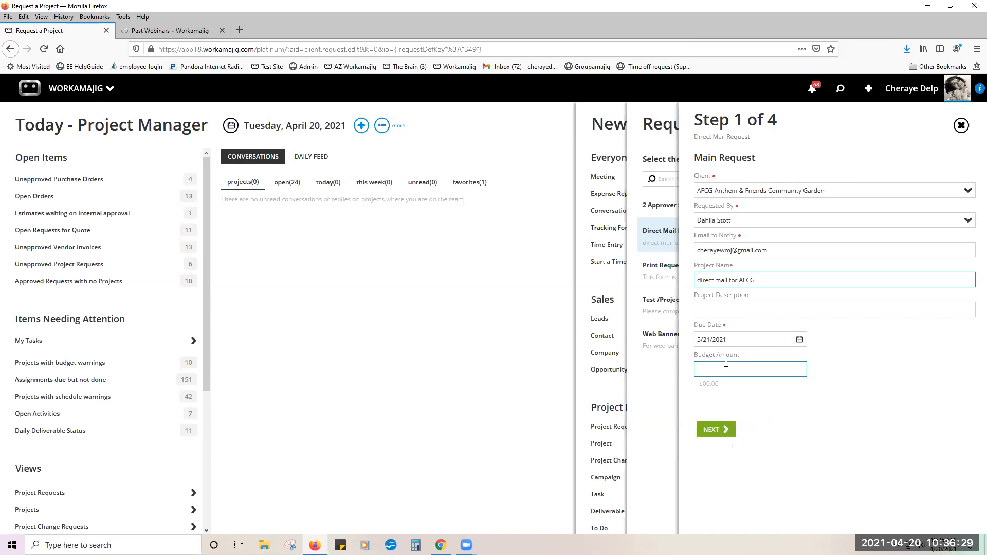
pyautogui.write('5000.')
pyautogui.click(716, 430)
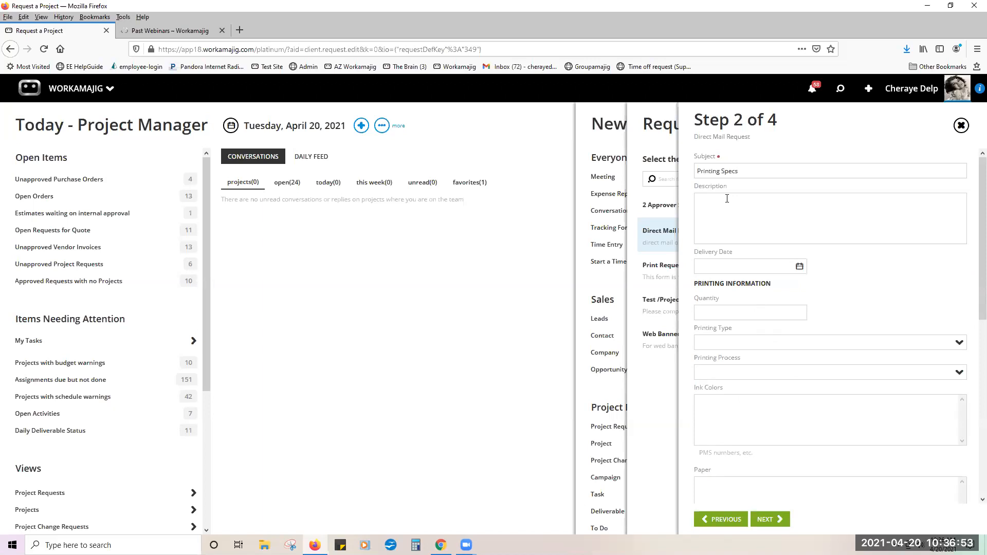
# Step: In the Printing Specs, set the delivery date to 4/30/2021 and the printing type to Process Color, and continue to step 3
pyautogui.click(729, 202)
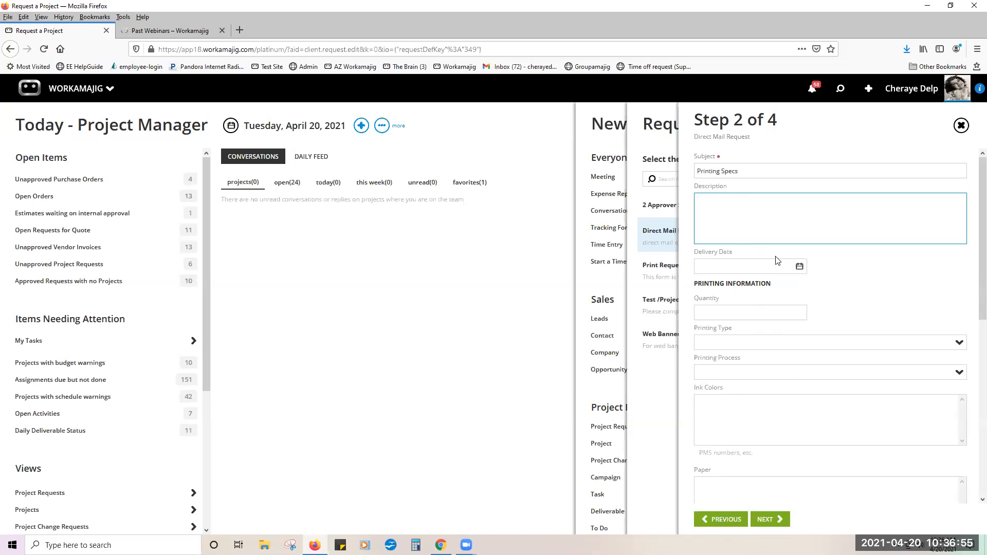
pyautogui.click(792, 266)
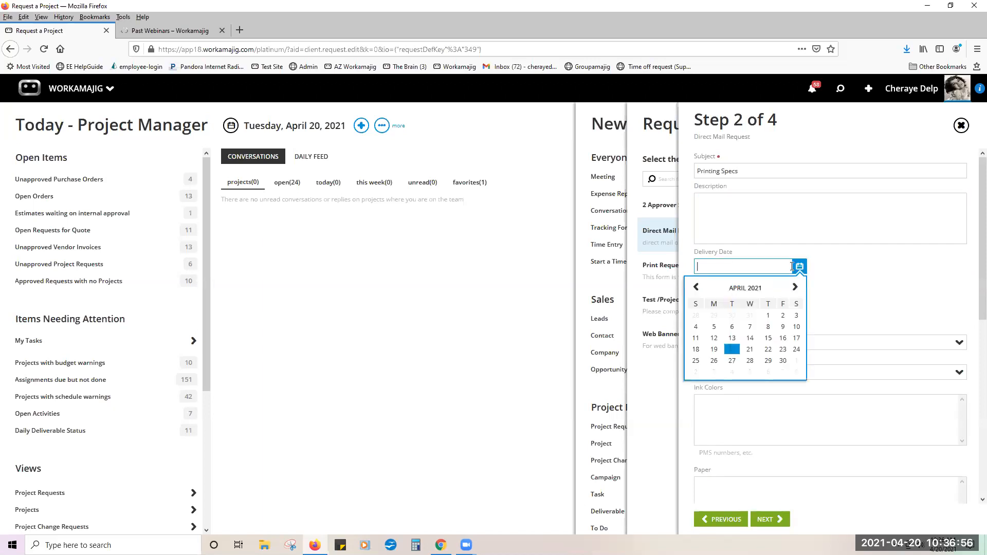
pyautogui.click(782, 358)
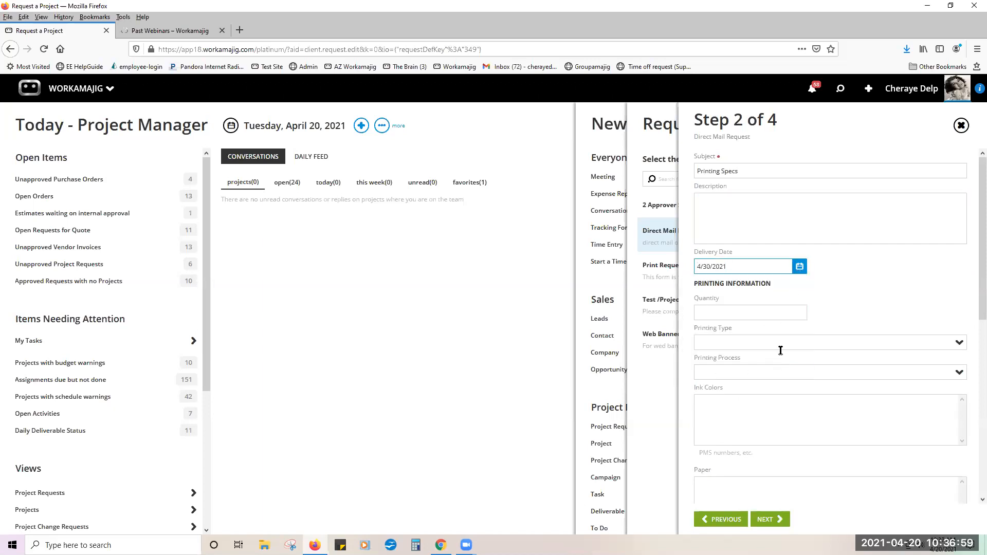
pyautogui.scroll(-3, 874, 262)
pyautogui.click(951, 187)
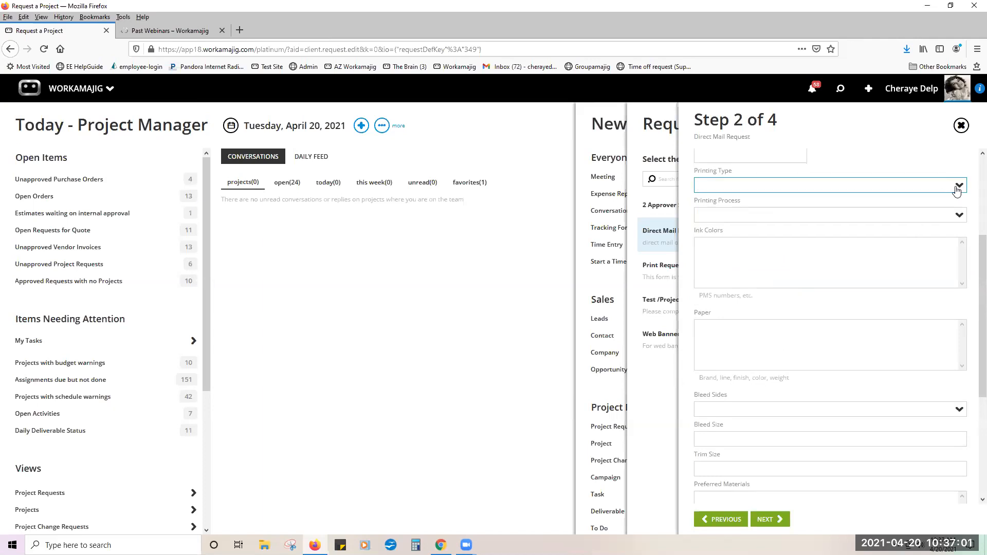
pyautogui.click(862, 233)
pyautogui.scroll(-4, 864, 280)
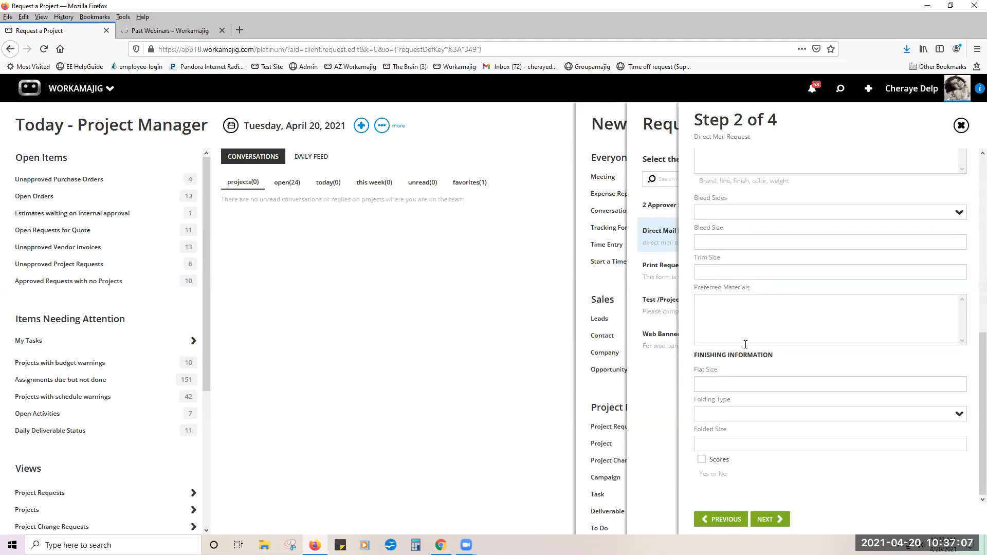
pyautogui.click(767, 519)
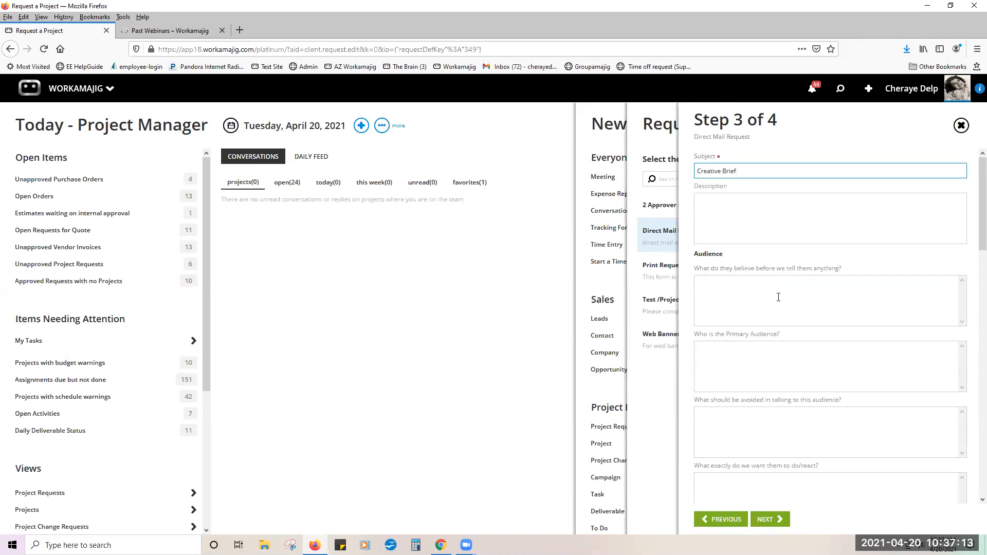
# Step: Fill in the Creative Brief with description "bhsrf", prior audience belief "fbhsfb" and primary audience "bsb"
pyautogui.click(789, 226)
pyautogui.write('bhsrf')
pyautogui.click(765, 319)
pyautogui.write('fbhsfb')
pyautogui.click(755, 356)
pyautogui.write('bsb')
# Step: Select Direct Mail and Brochure as the Creative Brief's mediums and continue to step 4
pyautogui.scroll(-3, 755, 357)
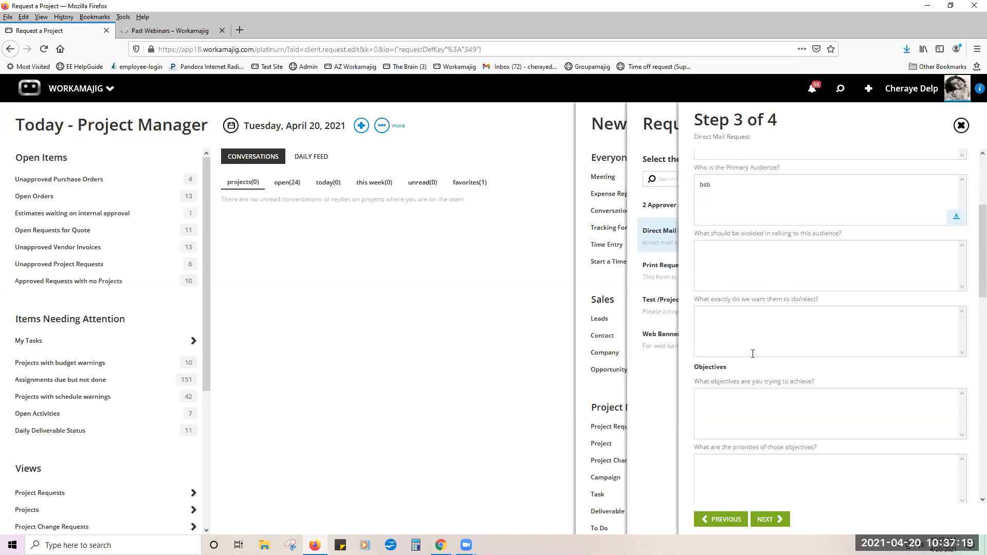
pyautogui.scroll(-7, 752, 354)
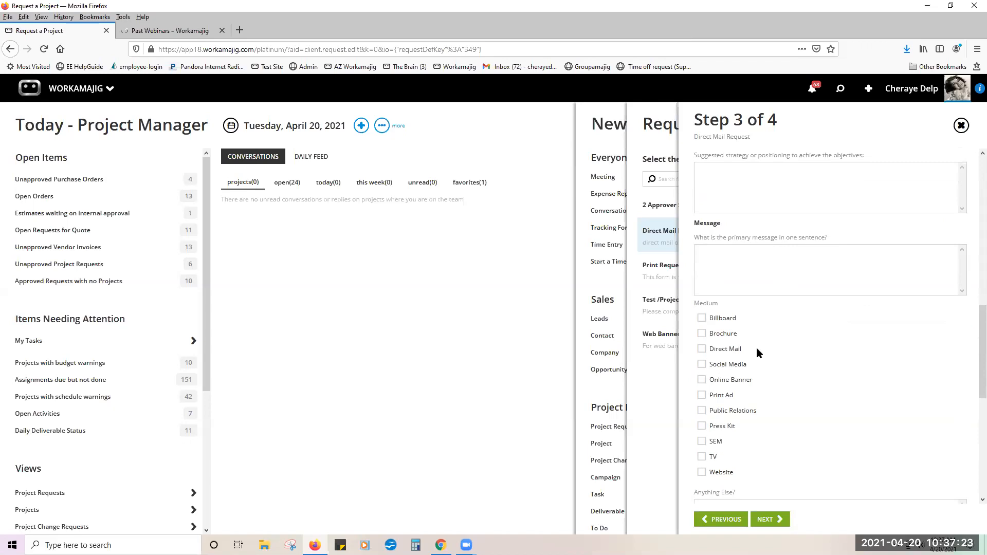
pyautogui.click(702, 349)
pyautogui.click(702, 333)
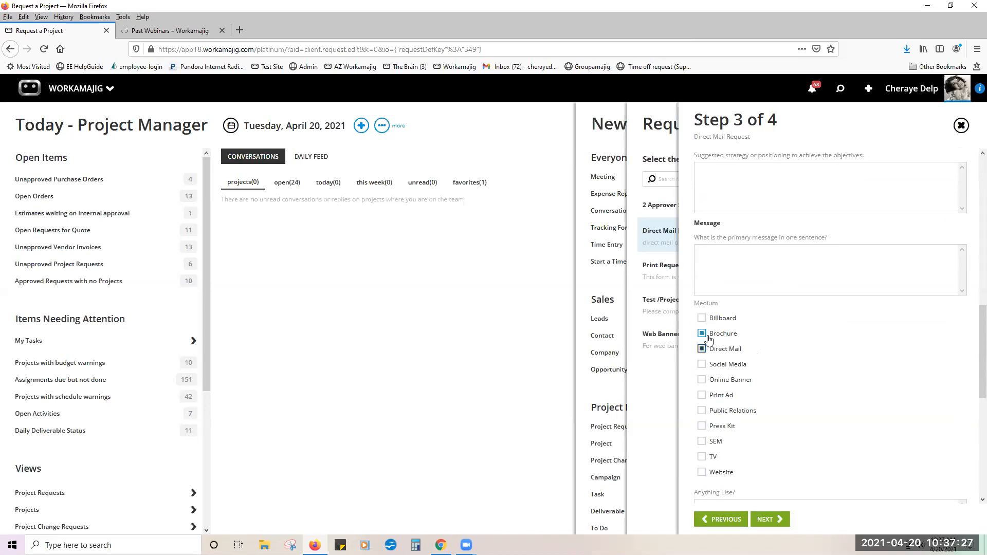
pyautogui.click(767, 514)
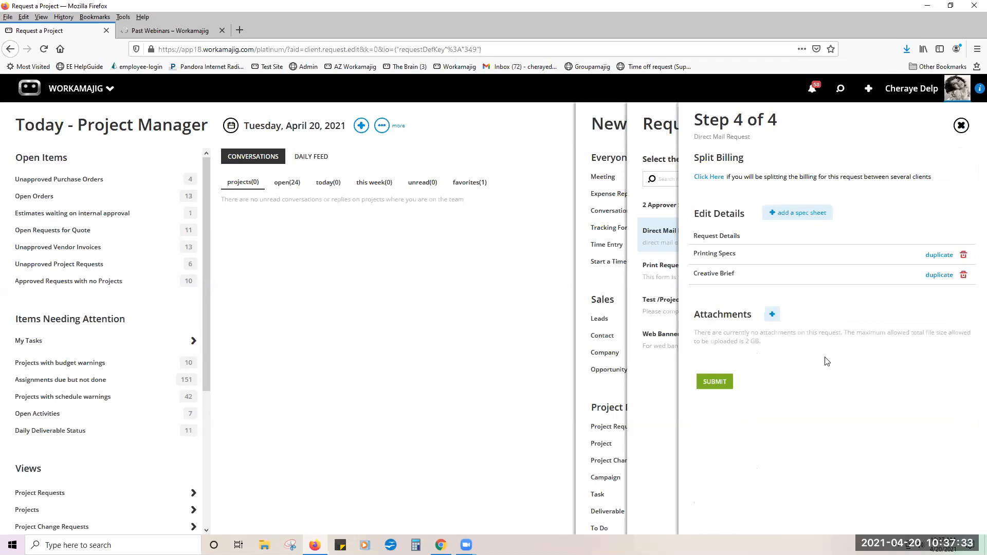
# Step: Reopen the Printing Specs from the request details, choose a printing process and save the sheet
pyautogui.click(743, 254)
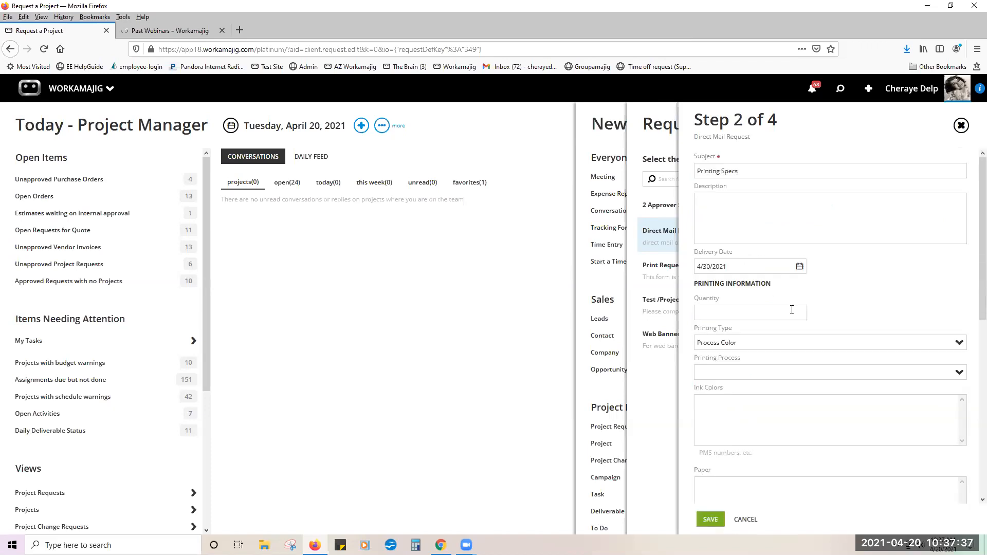
pyautogui.scroll(-3, 808, 364)
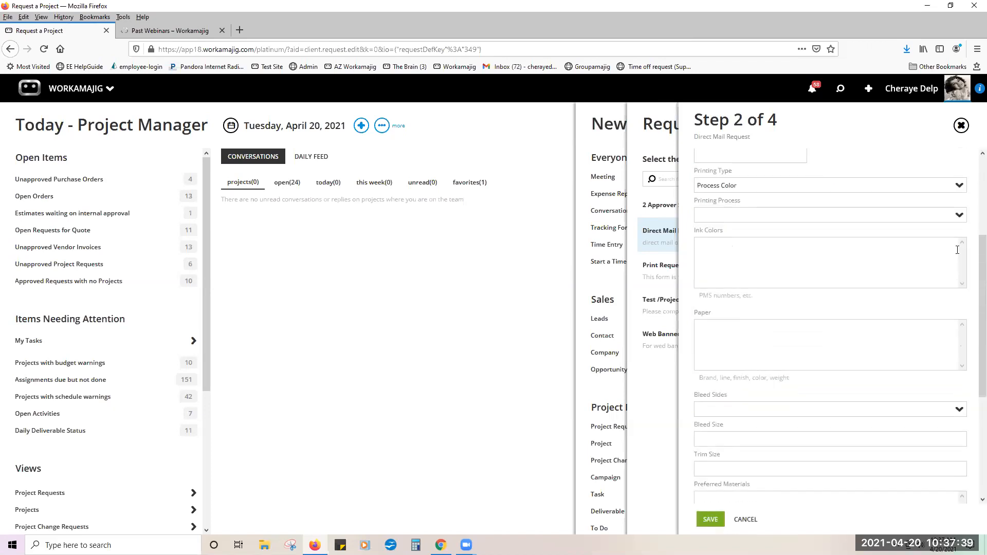
pyautogui.click(959, 224)
pyautogui.click(908, 237)
pyautogui.click(713, 517)
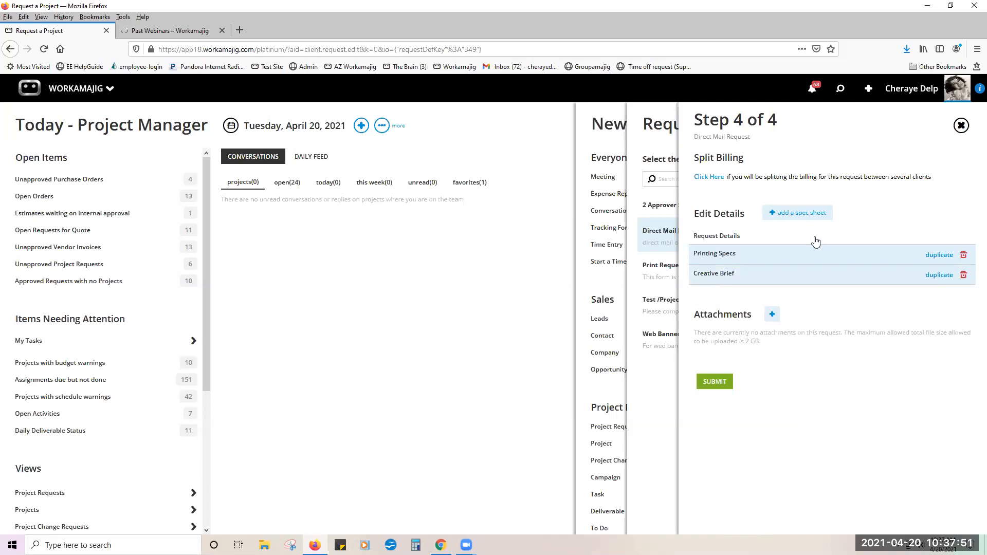
# Step: Check which spec sheets can be added without adding one, submit the Direct Mail Request and close the request panels
pyautogui.click(784, 218)
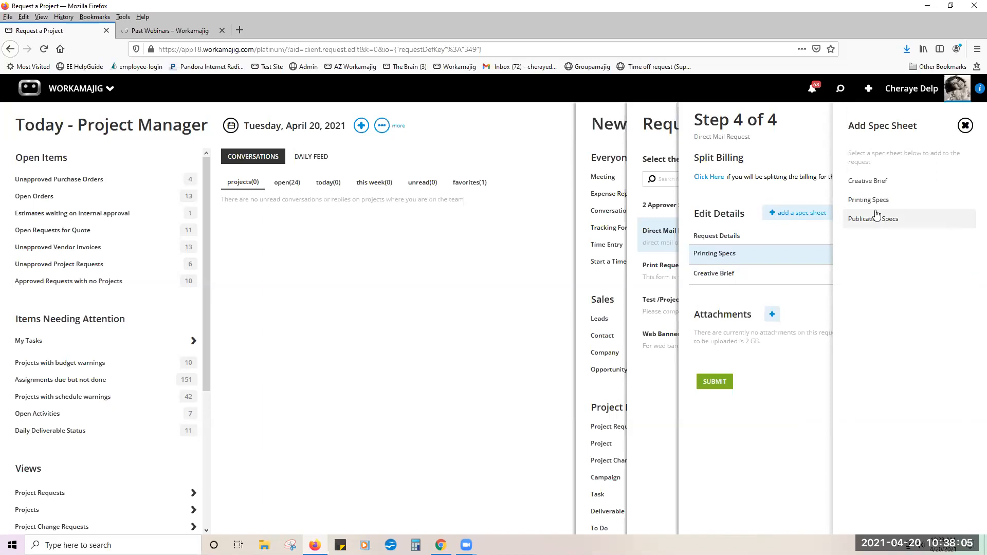
pyautogui.click(965, 125)
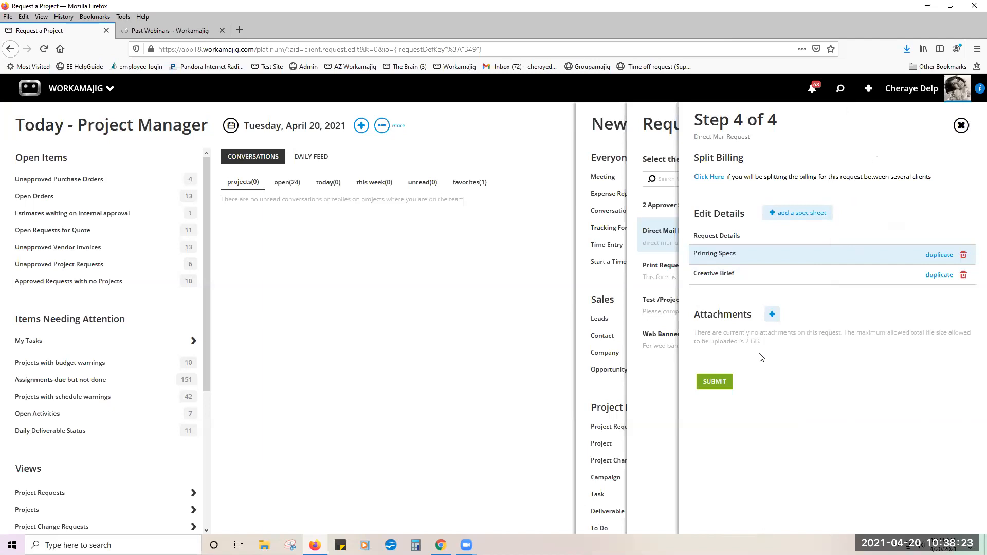
pyautogui.click(722, 382)
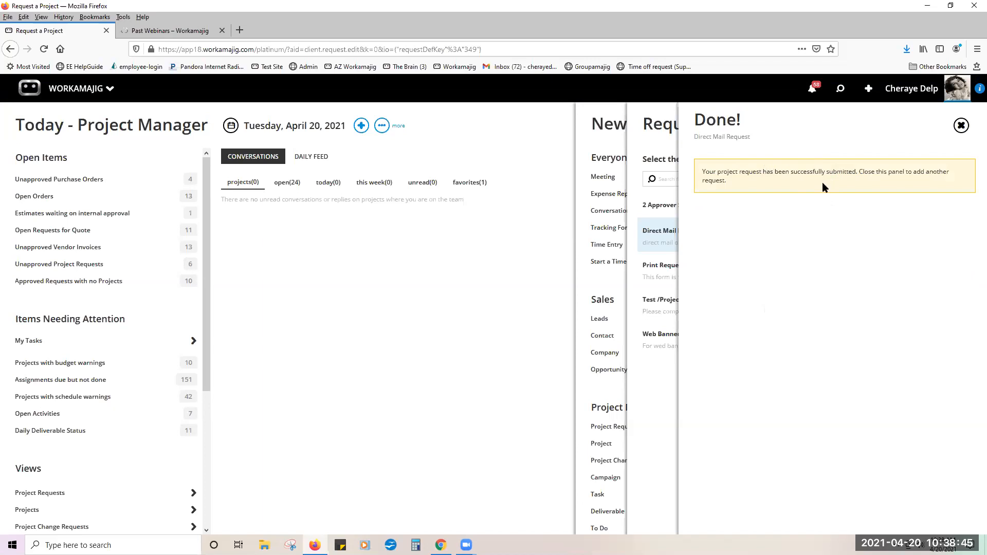
pyautogui.click(960, 126)
pyautogui.click(960, 126)
pyautogui.click(961, 126)
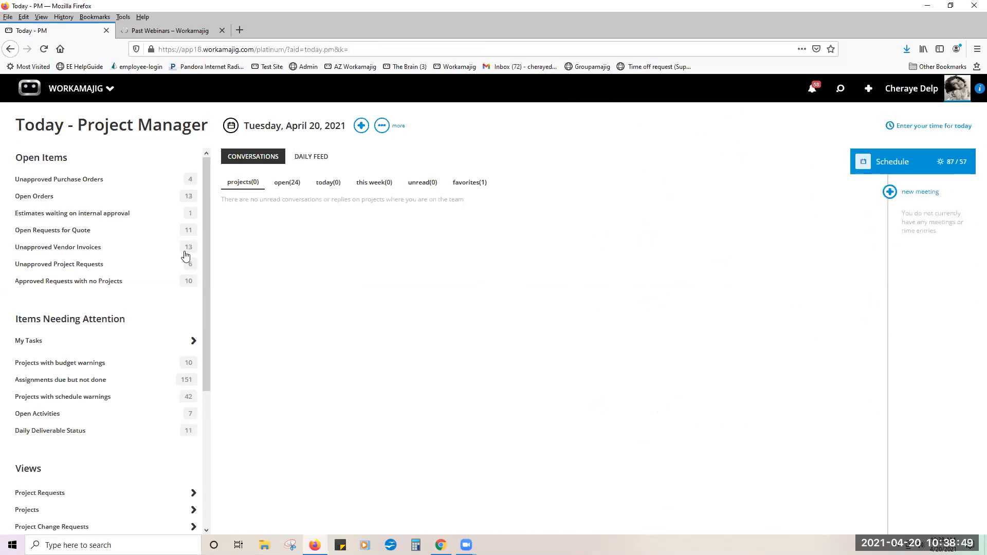
# Step: Reload the Today page and open the "direct mail for AFCG" request from the project requests awaiting approval in the notifications
pyautogui.click(44, 48)
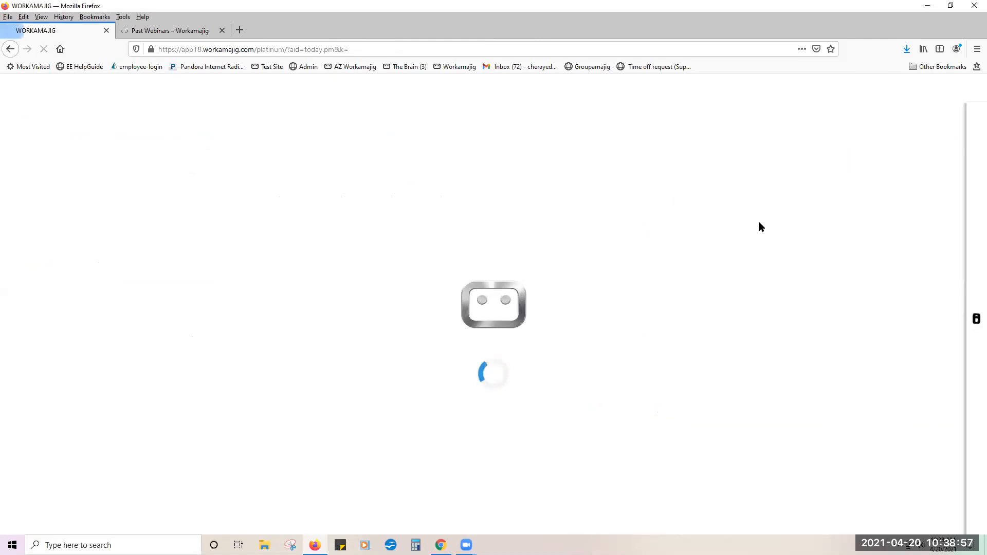
pyautogui.click(813, 90)
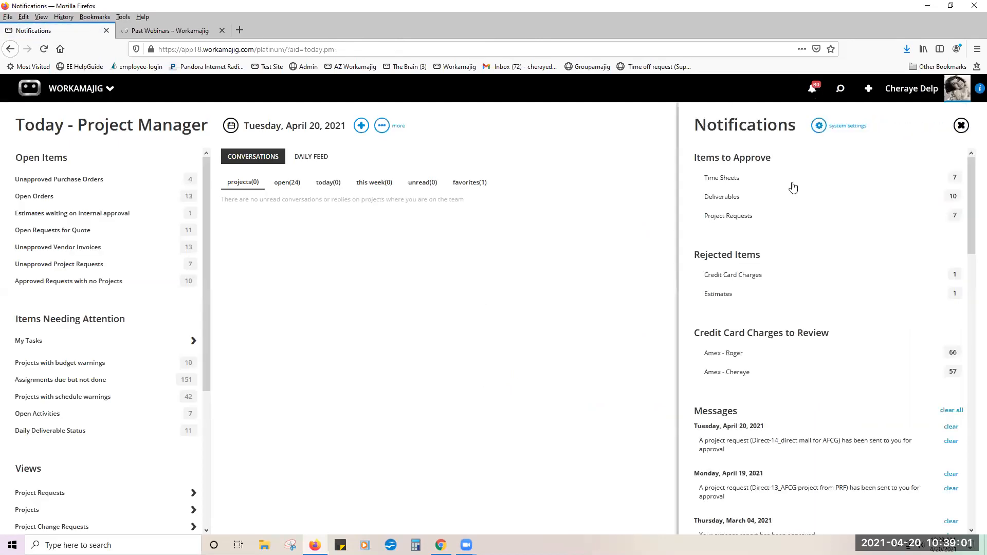
pyautogui.click(772, 220)
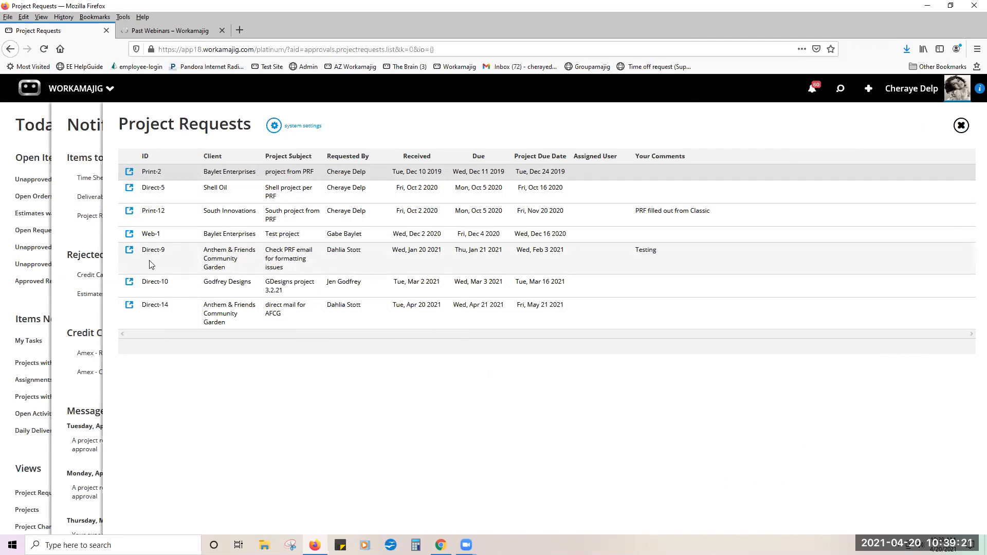
pyautogui.click(206, 321)
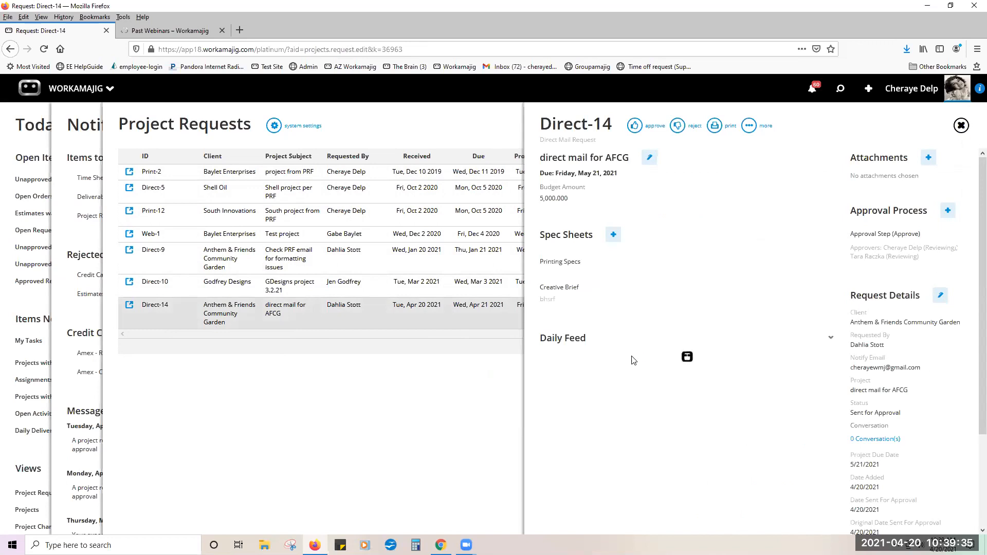
# Step: Review the Printing Specs and Creative Brief attached to the "direct mail for AFCG" request, leaving both unchanged
pyautogui.click(572, 263)
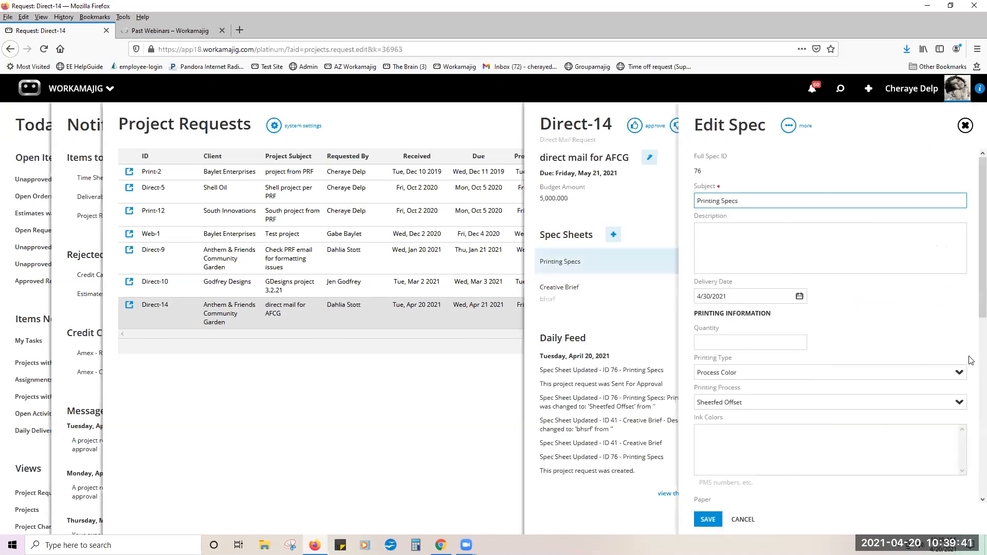
pyautogui.scroll(-7, 970, 360)
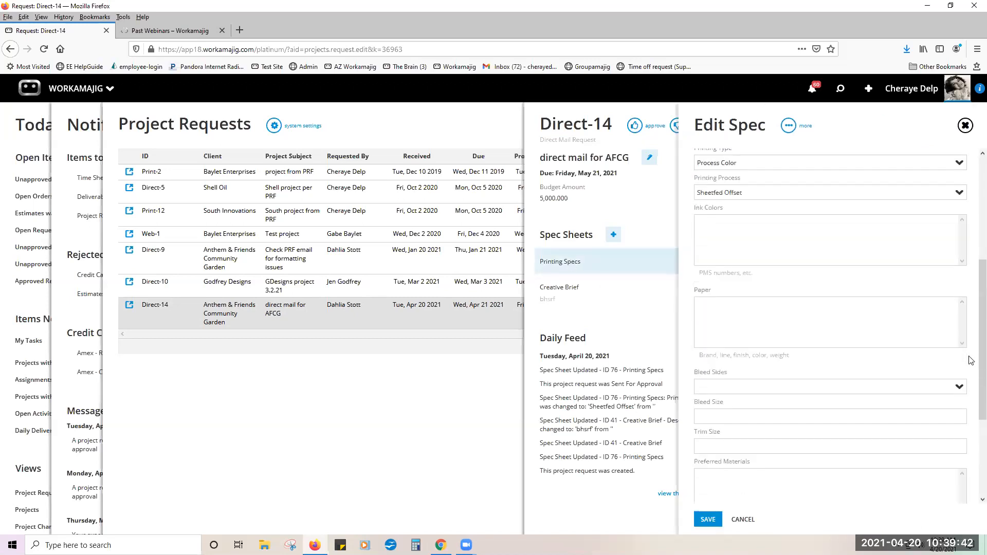
pyautogui.click(620, 295)
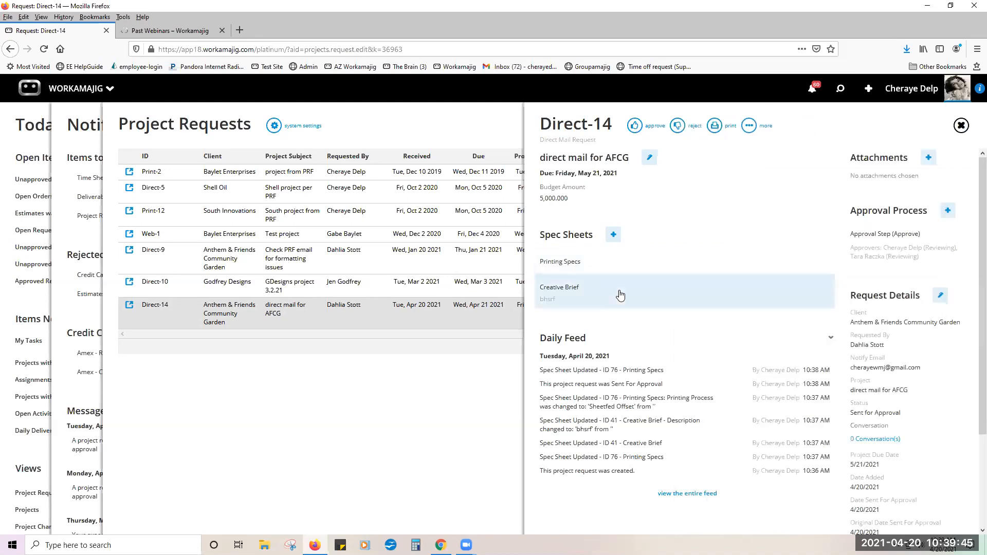
pyautogui.scroll(-5, 822, 413)
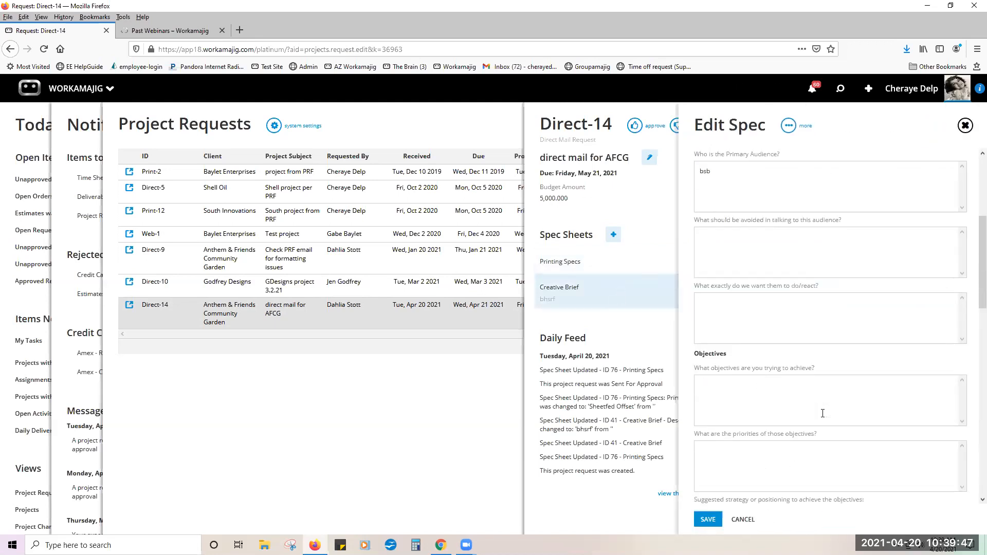
pyautogui.scroll(-5, 823, 415)
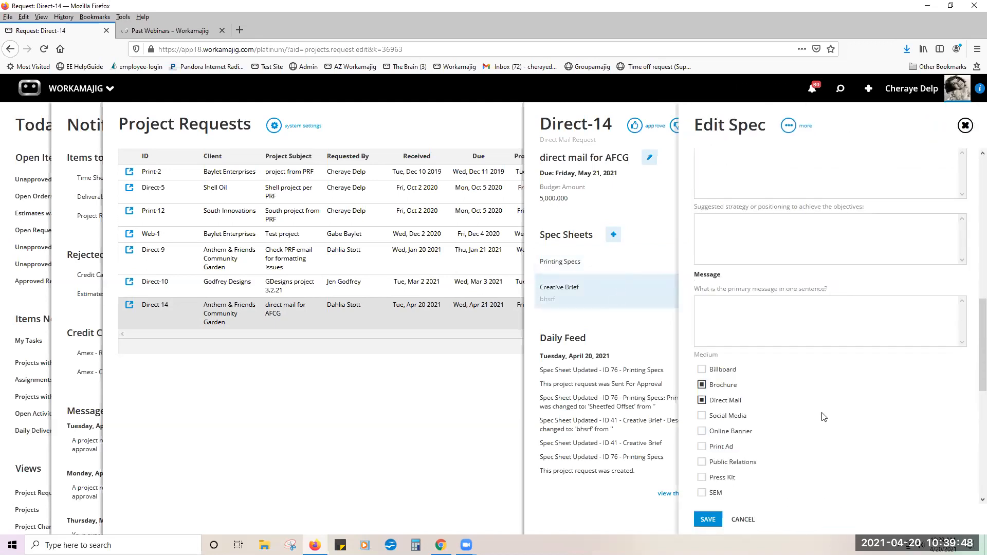
pyautogui.click(649, 345)
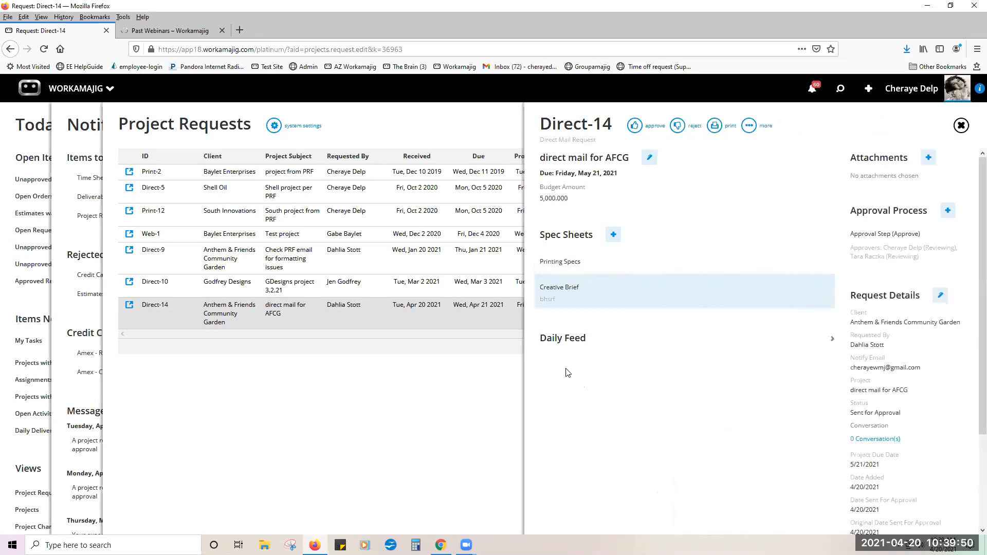
# Step: Expand the request's Daily Feed and examine its approval step, including the routing options and approvers, before closing the step
pyautogui.click(832, 341)
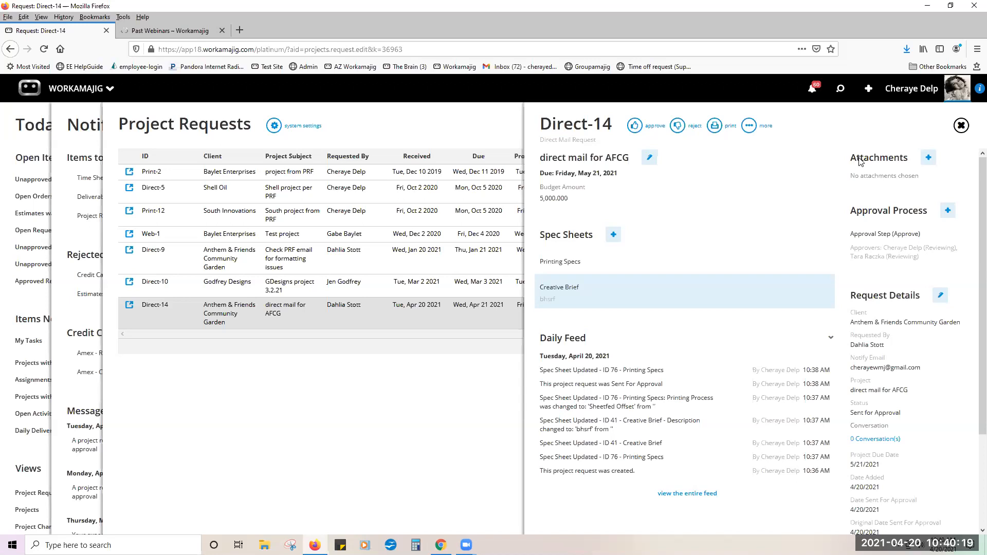
pyautogui.click(882, 244)
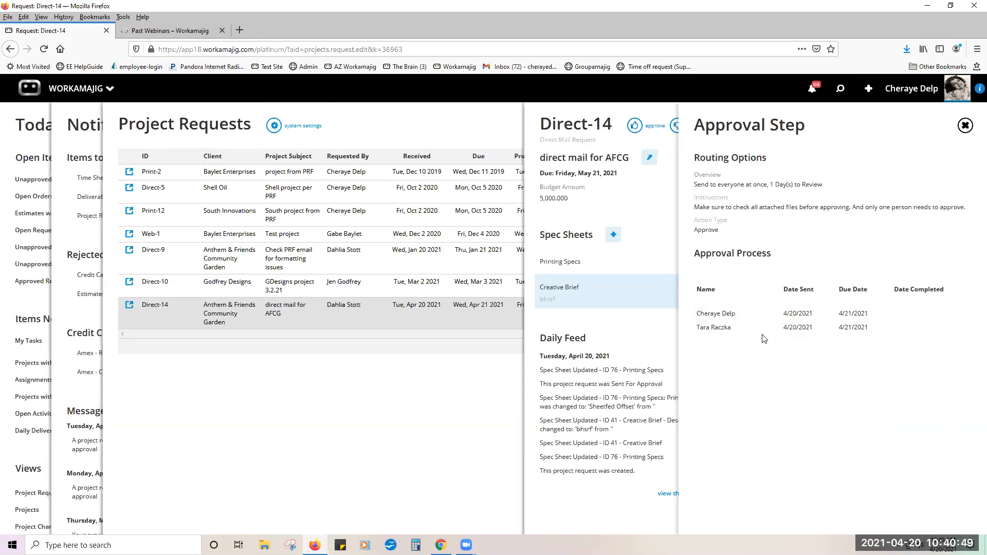
pyautogui.click(964, 125)
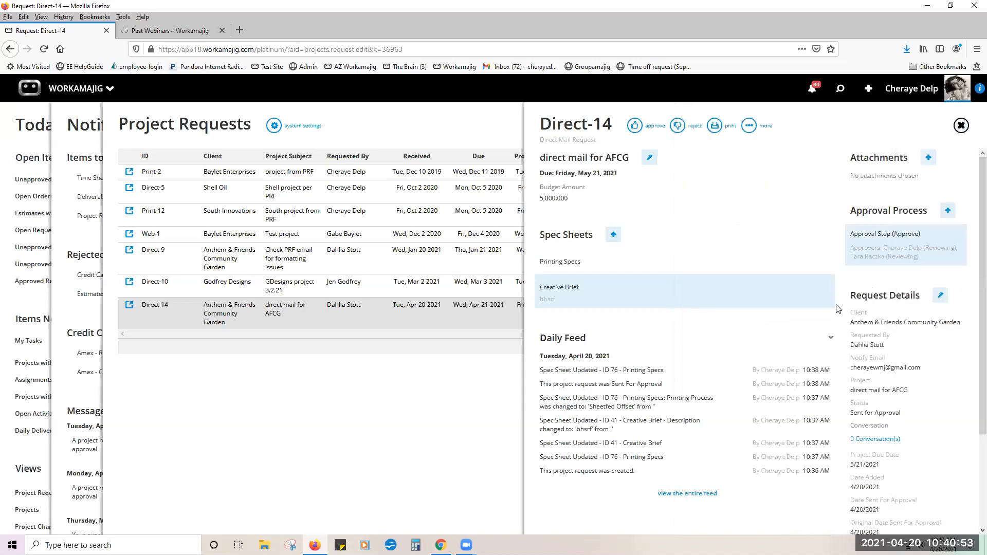
# Step: Inspect the editable request details without changing them, and examine the full Request Details, collapsing and expanding the additional fields
pyautogui.click(940, 296)
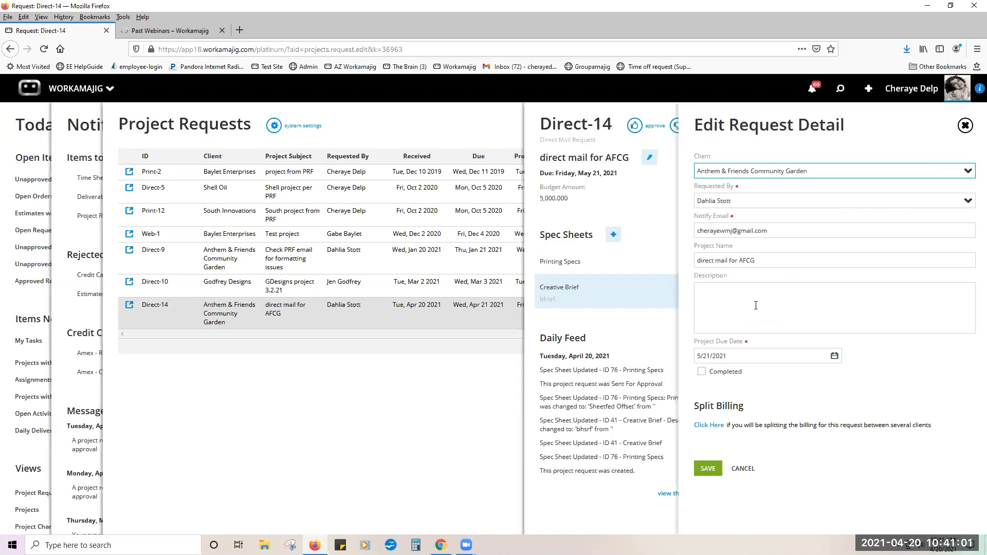
pyautogui.click(744, 468)
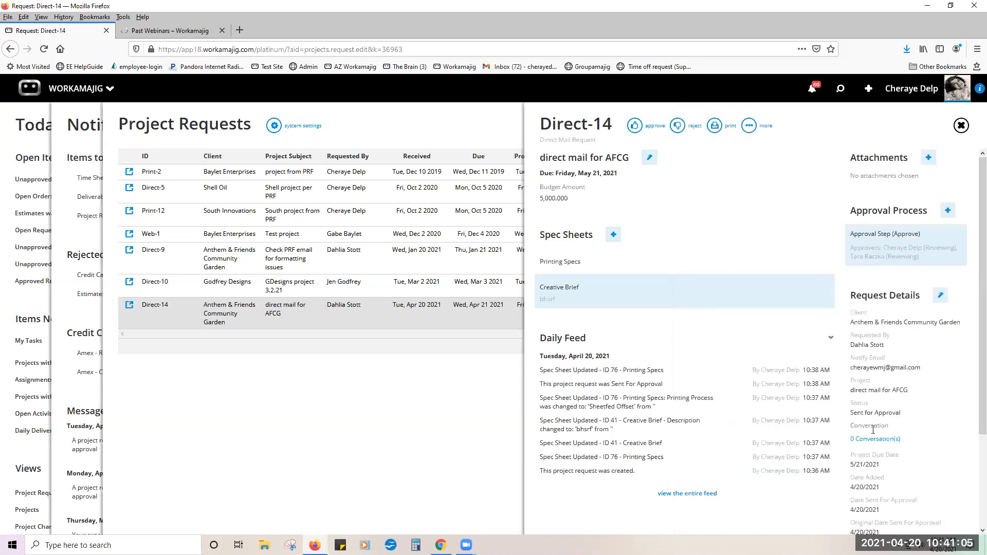
pyautogui.scroll(-3, 864, 437)
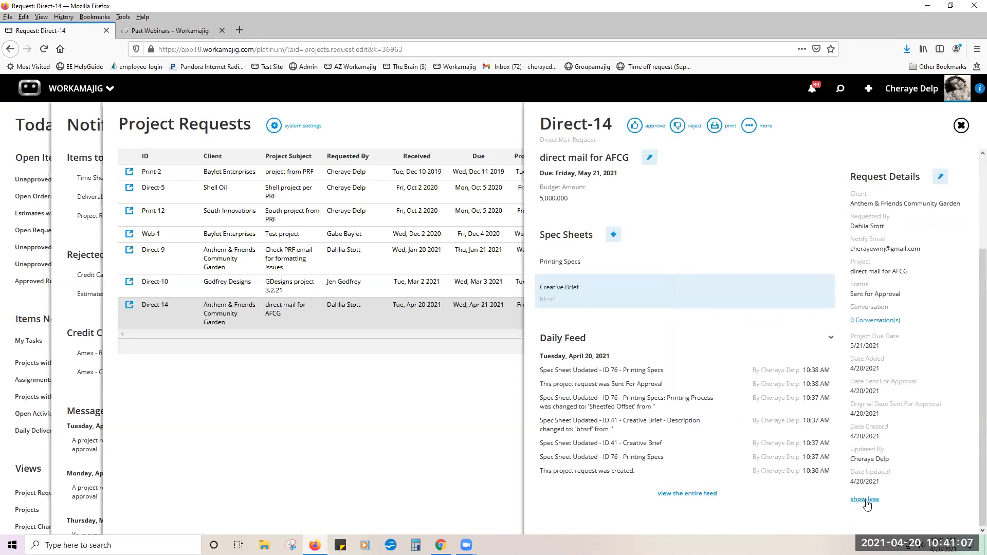
pyautogui.click(865, 500)
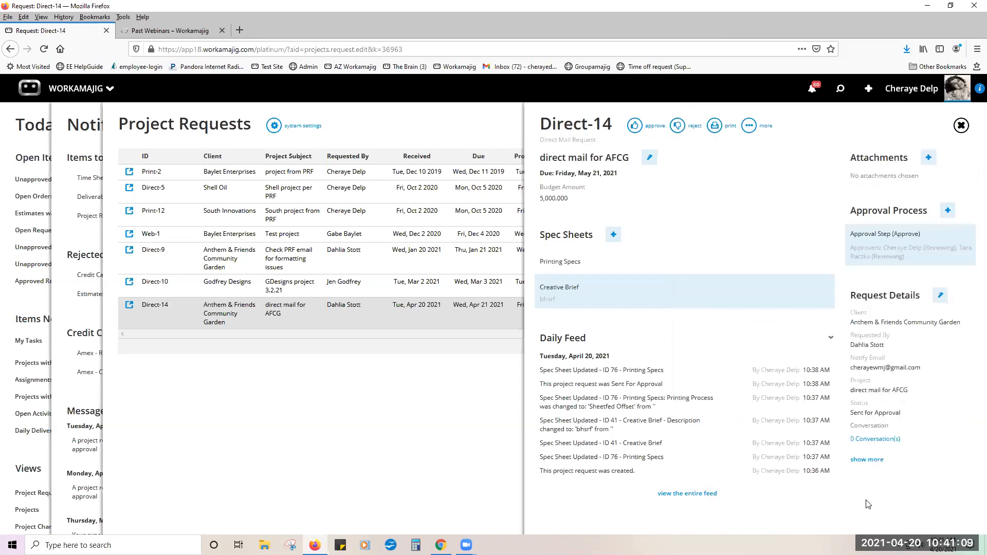
pyautogui.click(872, 460)
pyautogui.scroll(-3, 876, 463)
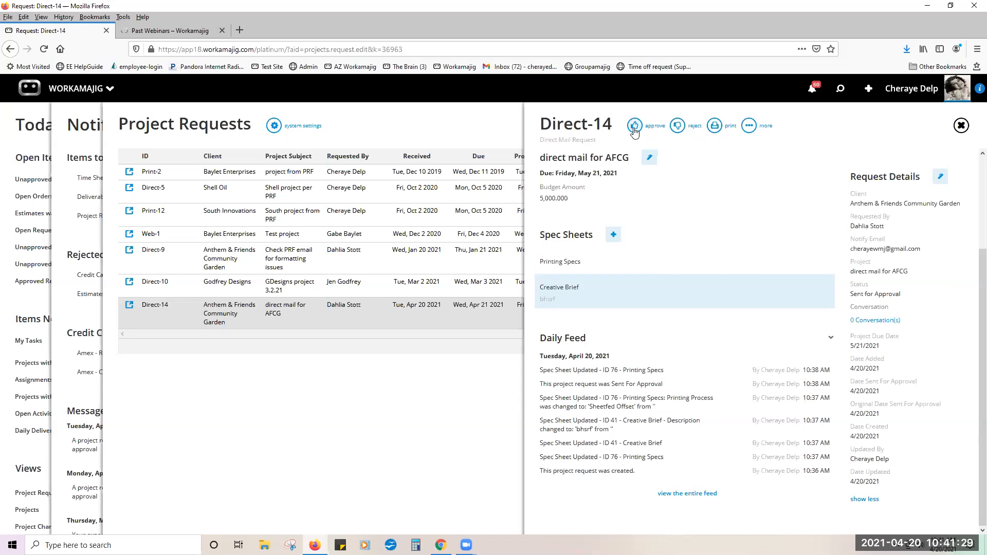
# Step: Look at the request's Rejection Comments form and its additional actions, leaving both without rejecting or changing the request
pyautogui.click(679, 128)
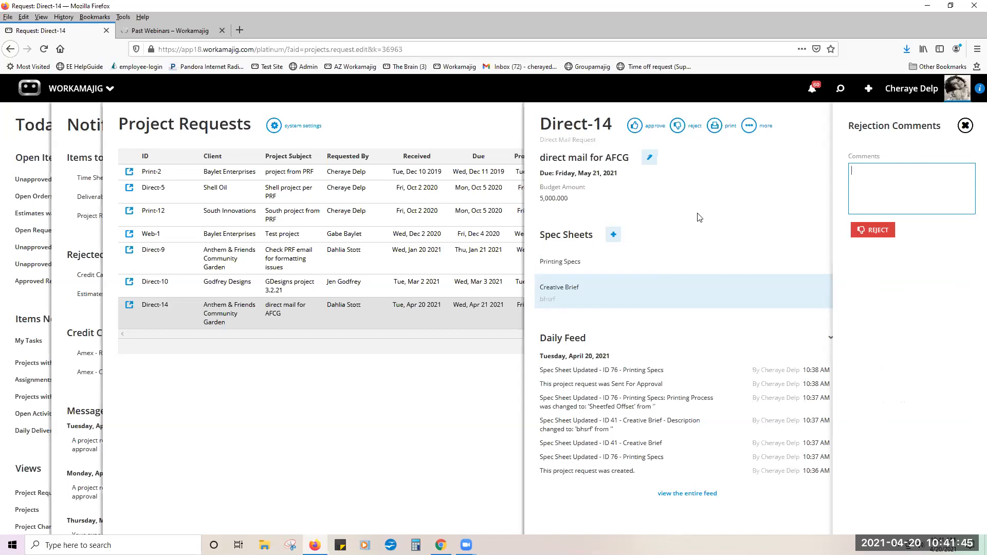
pyautogui.click(698, 214)
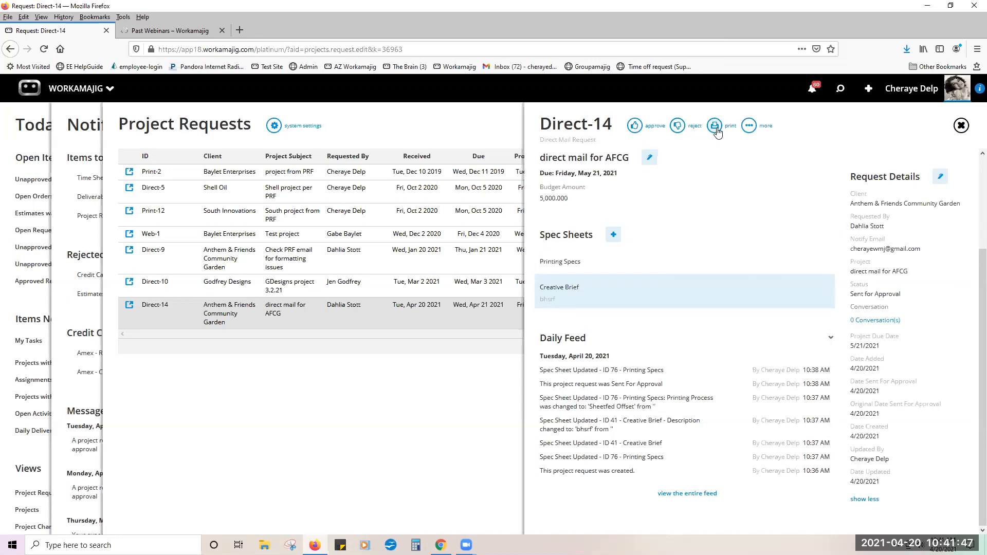
pyautogui.click(748, 129)
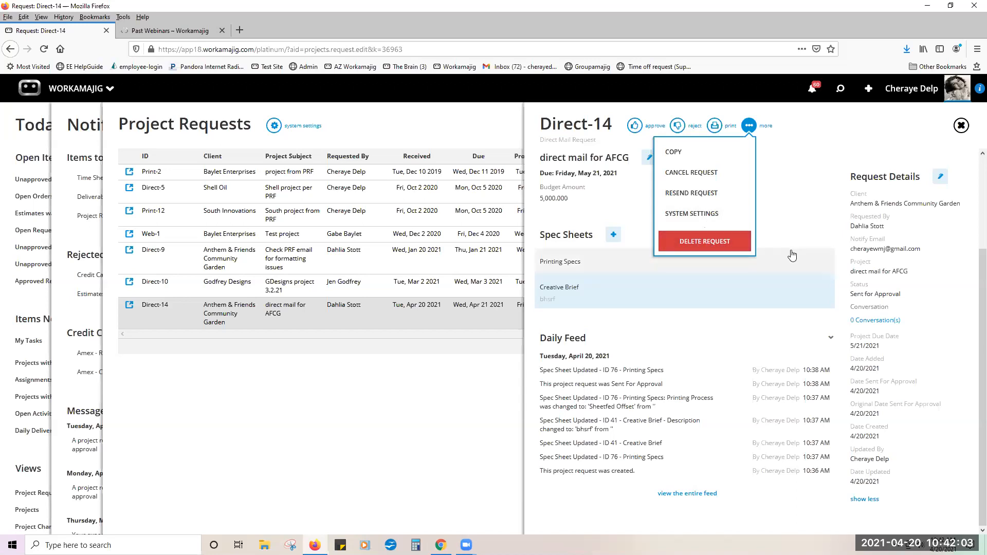
pyautogui.click(792, 214)
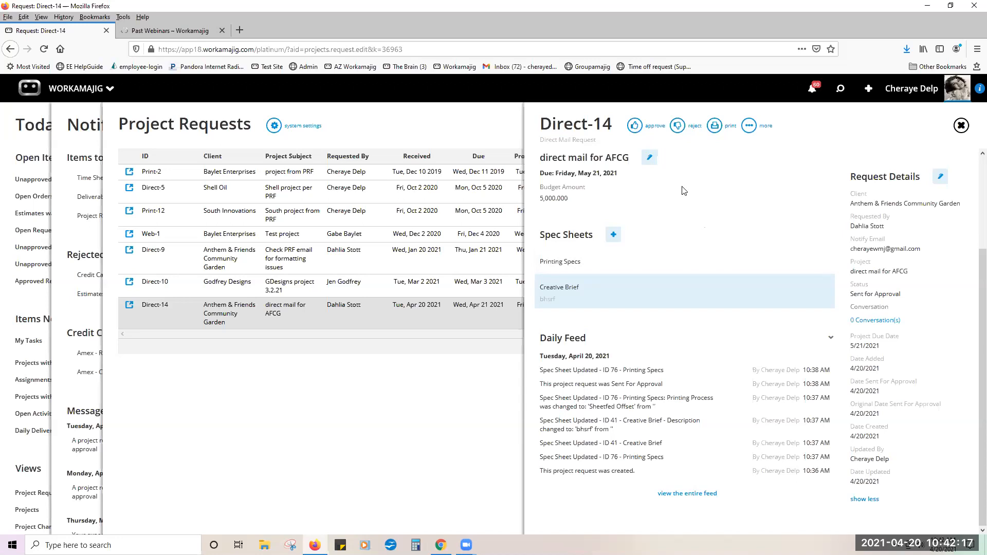
# Step: Approve the "direct mail for AFCG" request without entering any approval comments
pyautogui.click(632, 132)
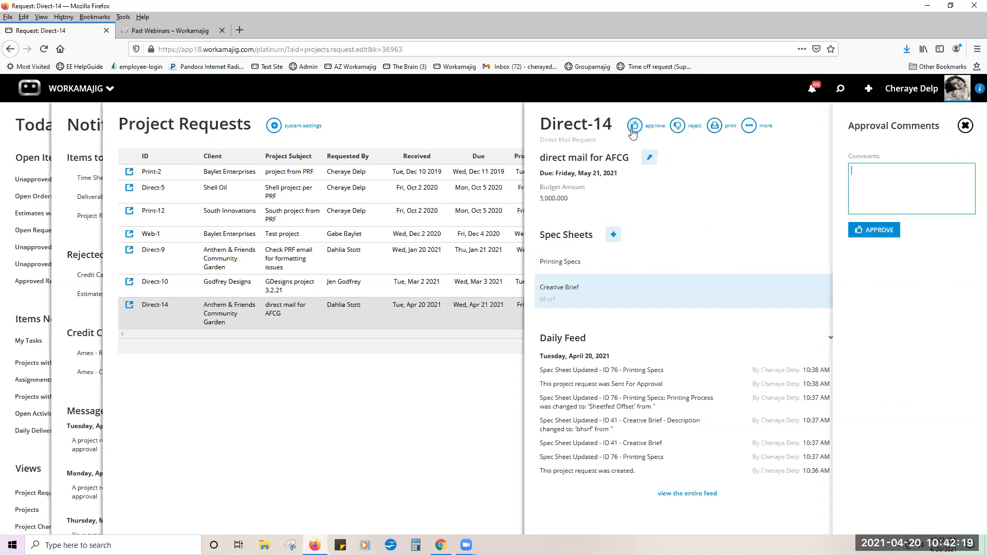
pyautogui.click(872, 230)
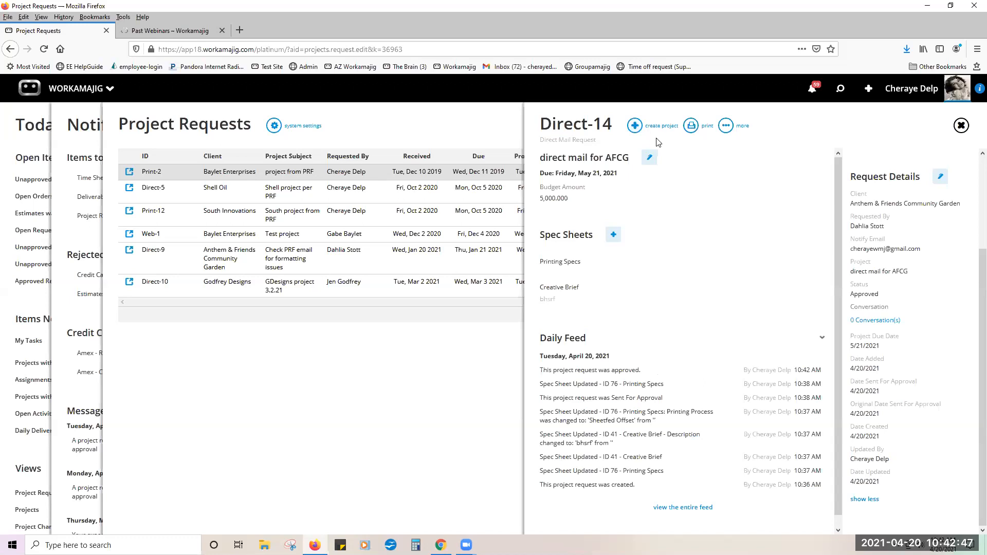
# Step: Start a new conversation from the request's conversations, assign it to another team member, discard it unsaved and return to the request
pyautogui.click(866, 321)
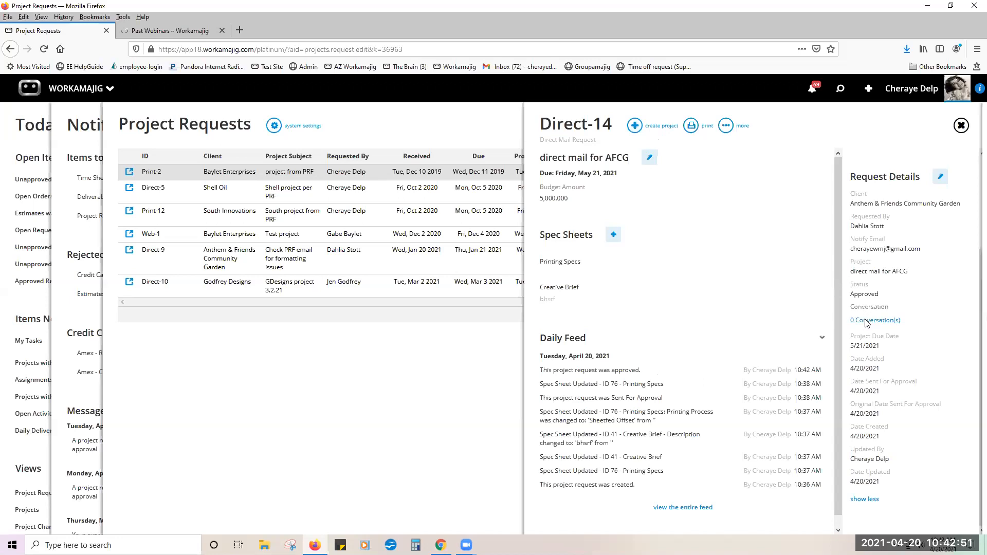
pyautogui.click(720, 121)
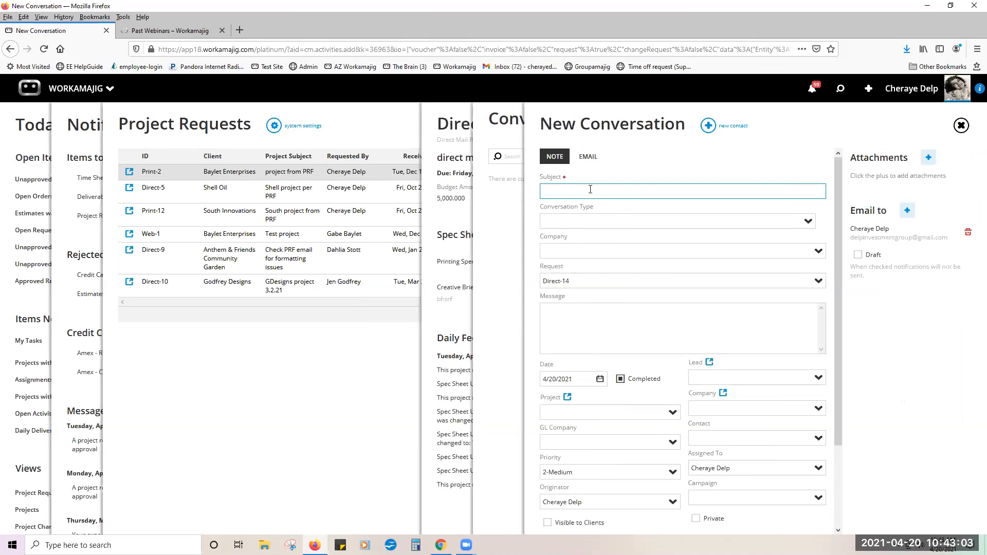
pyautogui.scroll(-2, 648, 335)
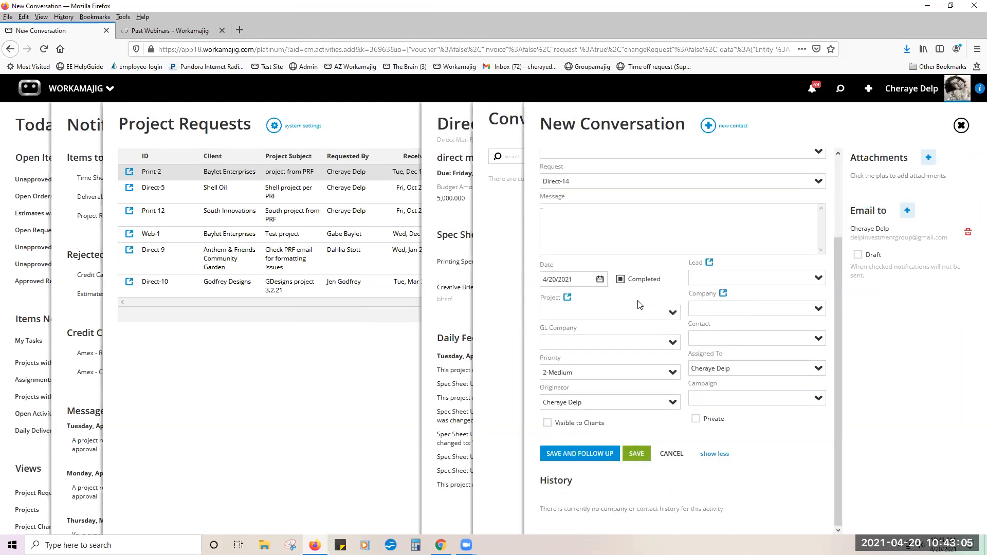
pyautogui.click(819, 369)
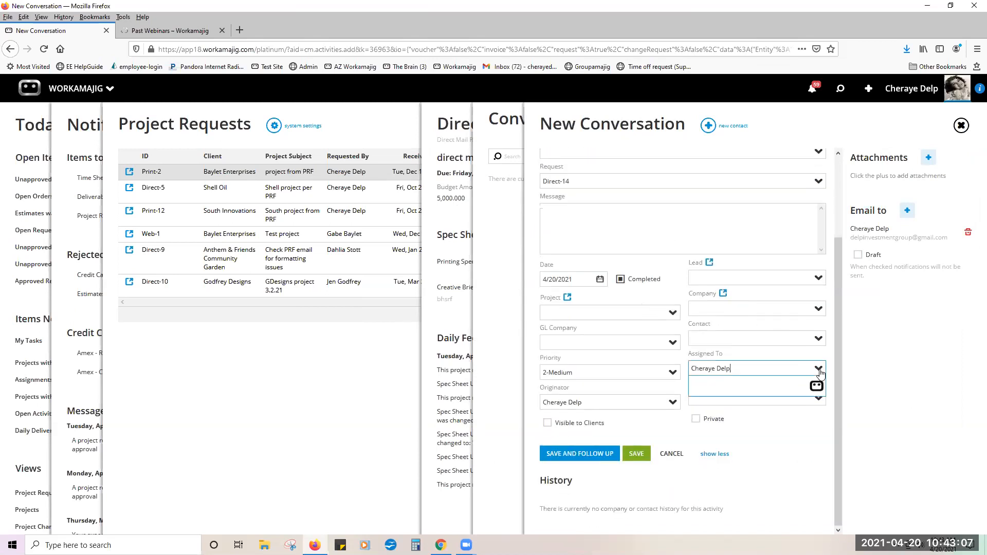
pyautogui.click(712, 254)
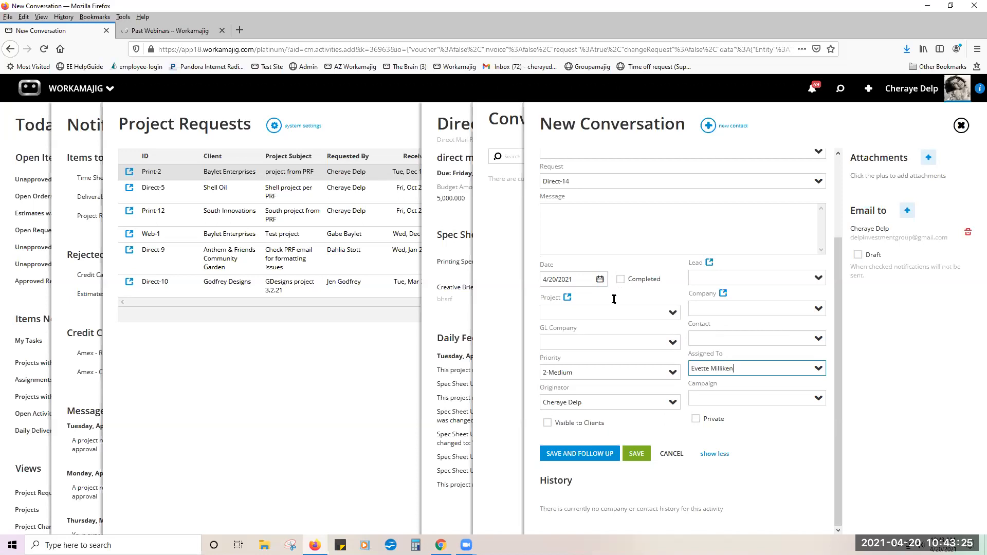
pyautogui.scroll(3, 627, 329)
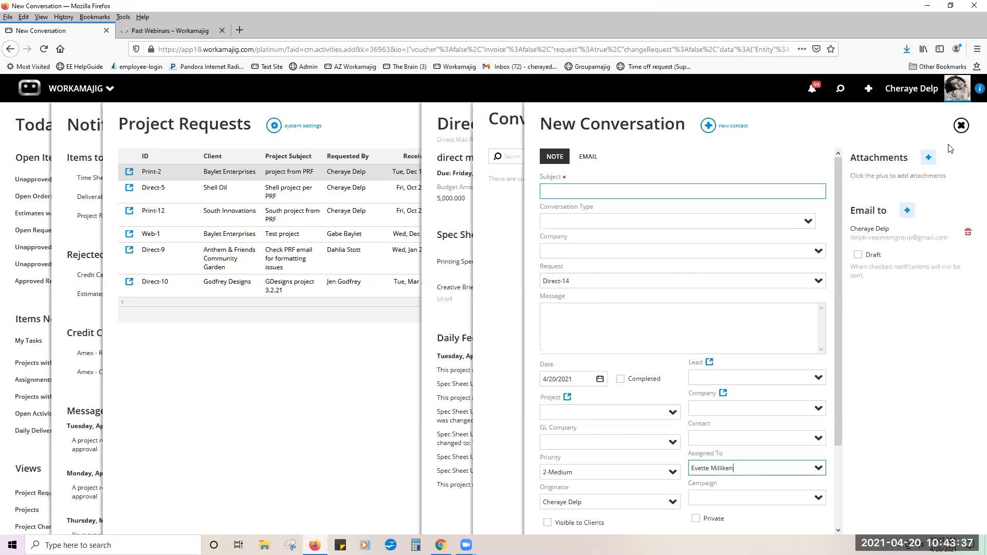
pyautogui.click(961, 125)
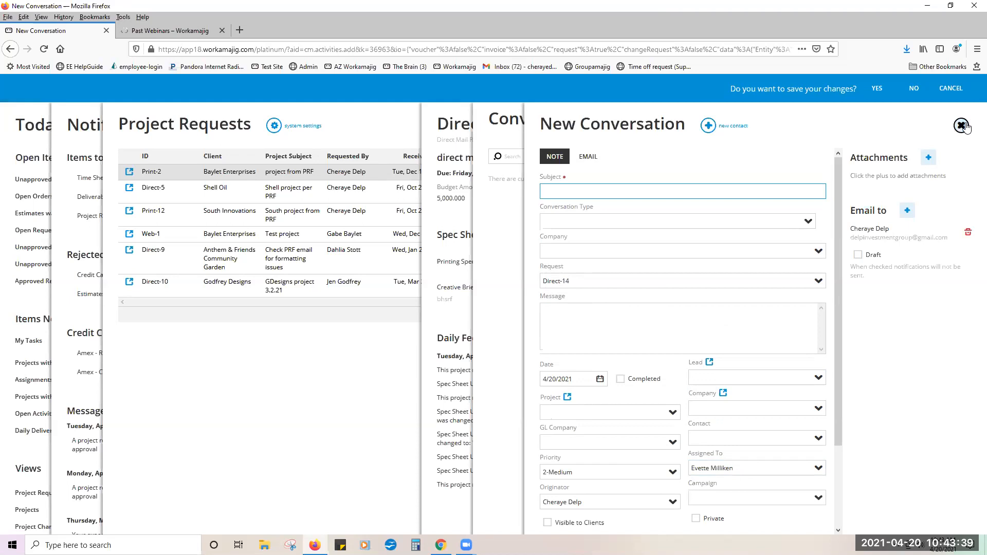
pyautogui.click(917, 92)
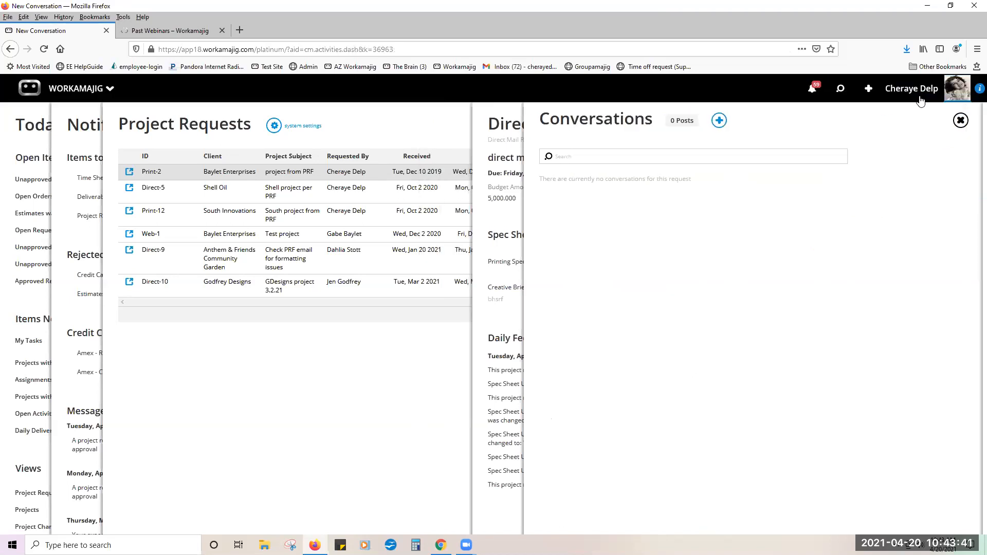
pyautogui.click(960, 125)
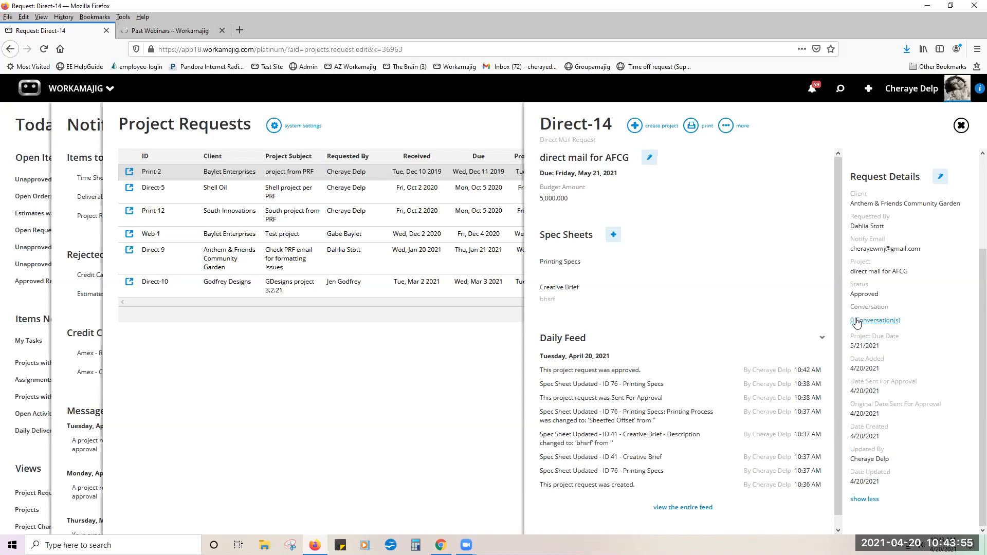
# Step: Create a project from the approved request, keeping the prefilled details, the T-DirectMailWMJ template and the budget amount, and save it
pyautogui.click(635, 127)
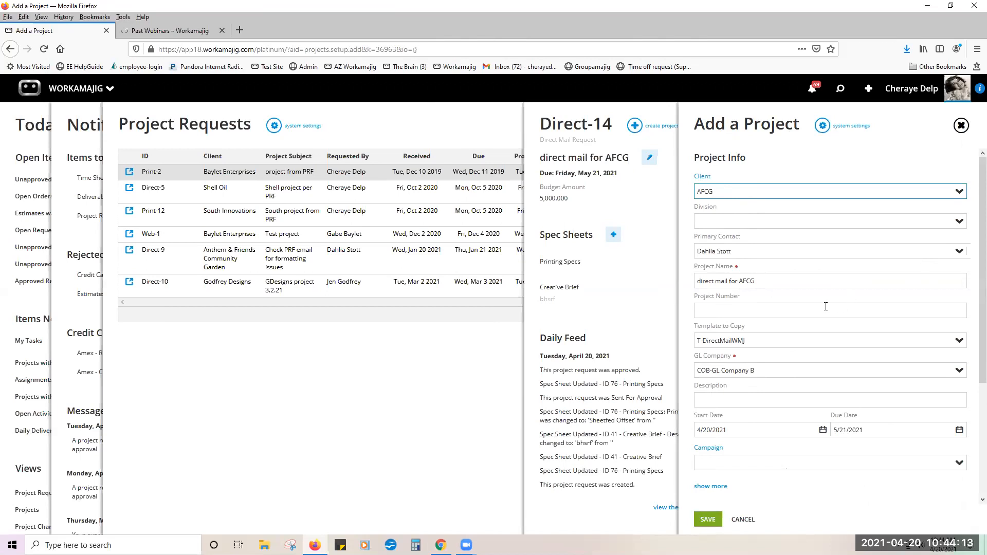
pyautogui.scroll(-2, 826, 306)
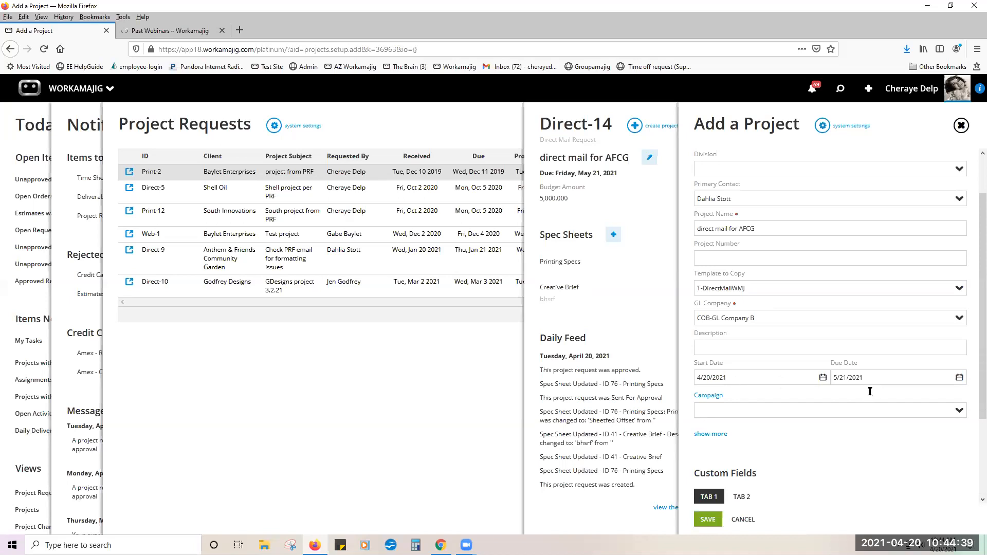
pyautogui.scroll(-3, 872, 435)
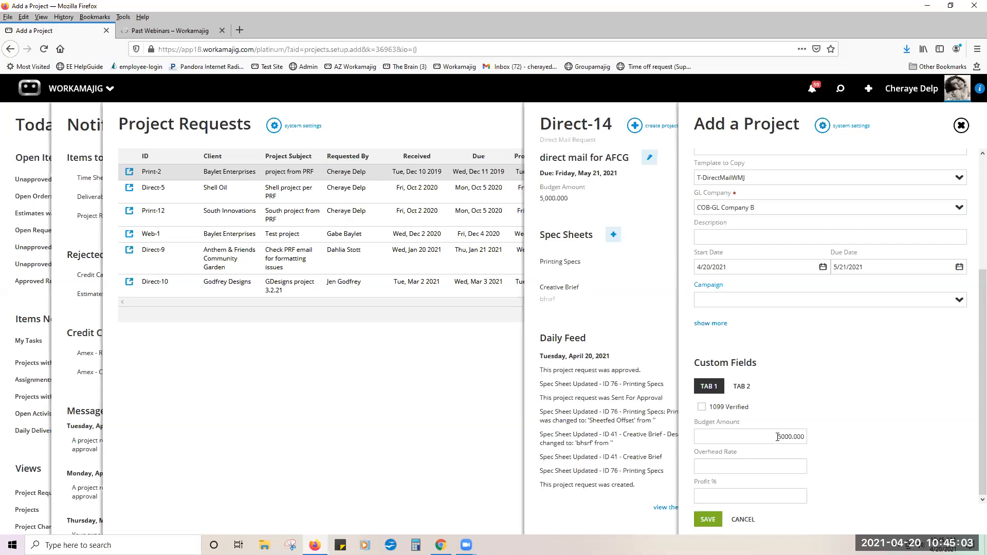
pyautogui.click(712, 521)
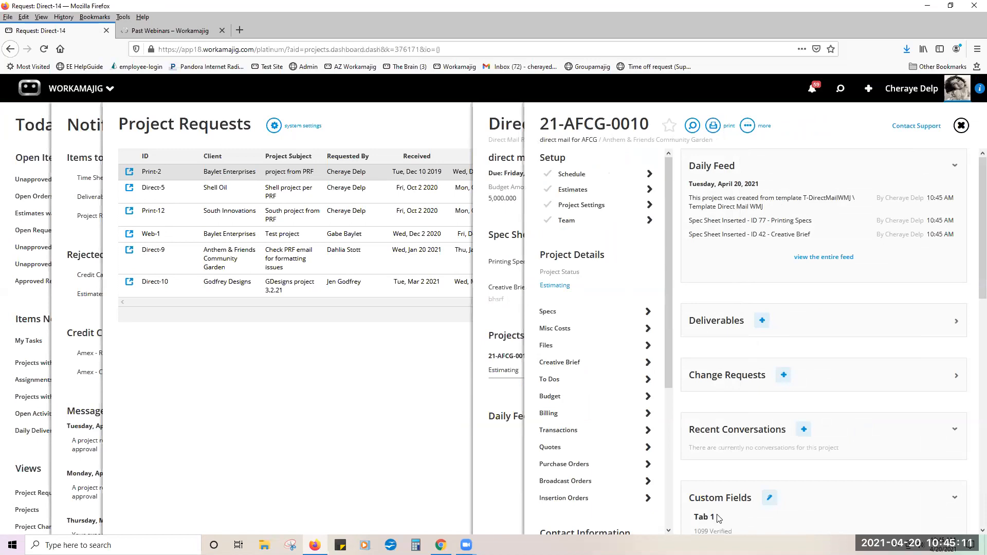
# Step: Examine the new project's Printing Specs and Creative Brief specifications, and close them
pyautogui.click(620, 312)
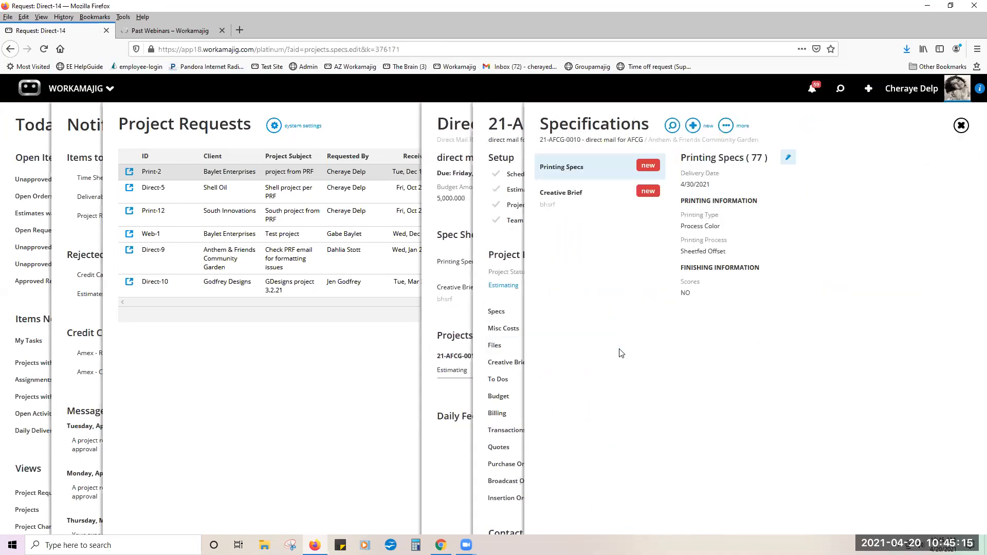
pyautogui.click(603, 176)
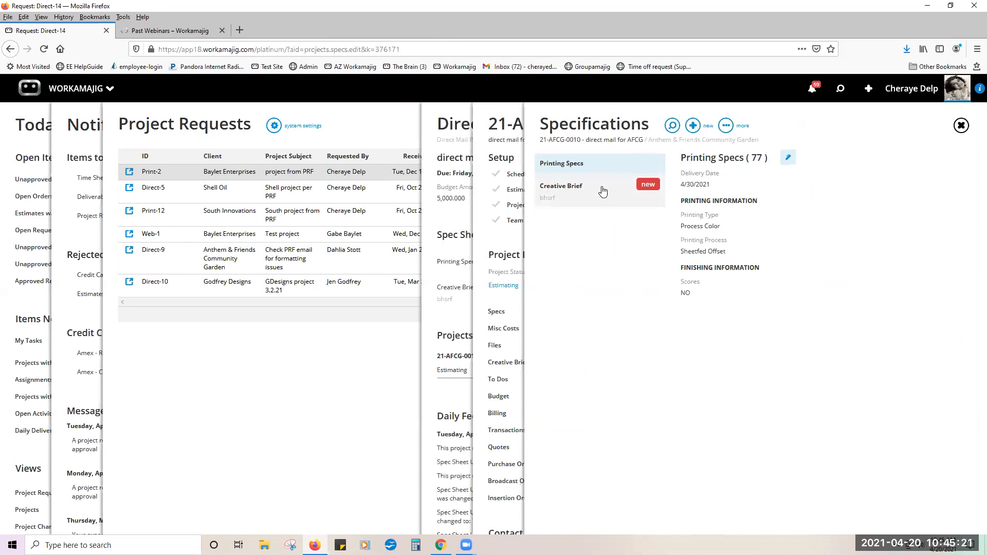
pyautogui.click(602, 191)
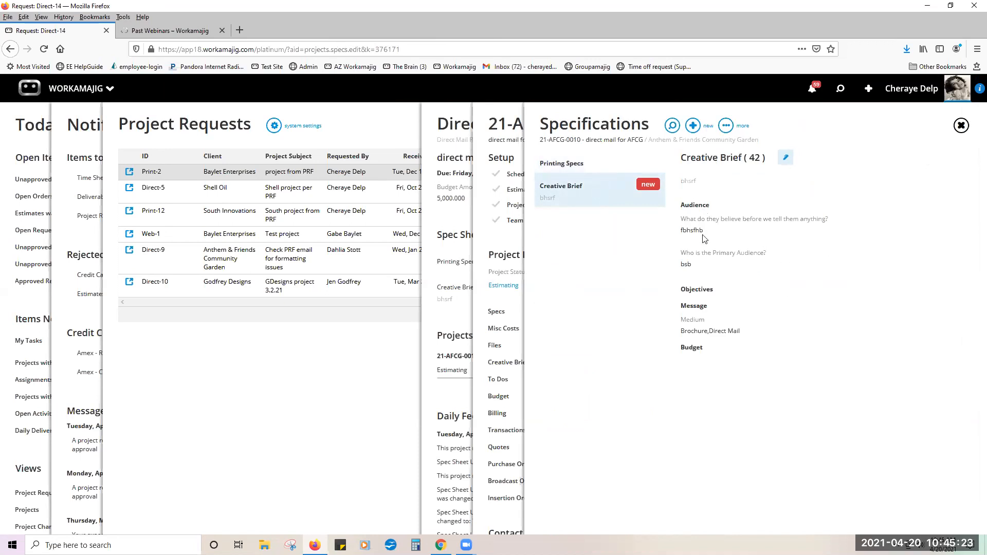
pyautogui.click(961, 125)
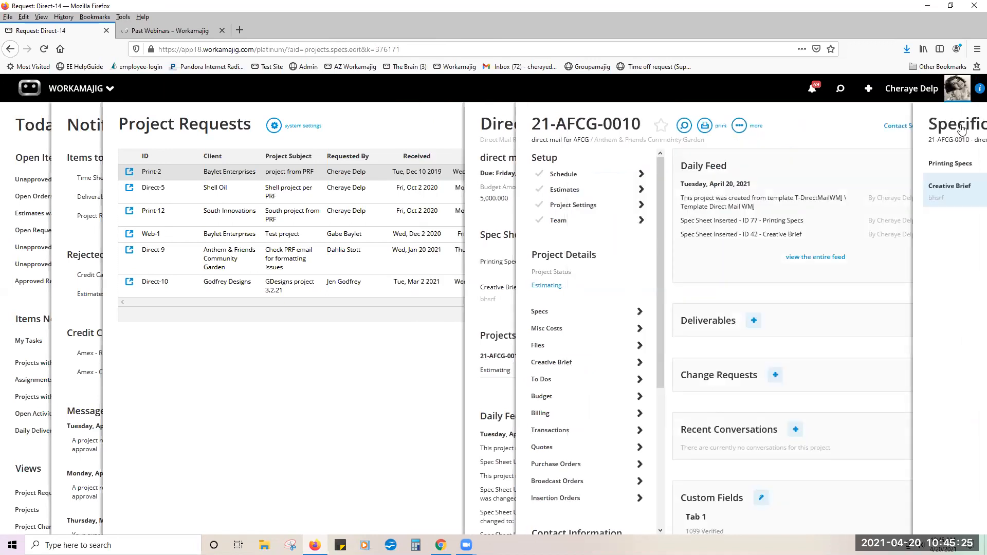
# Step: Examine the project settings, including the source project request and its Copy Files option, and return to the project dashboard without changes
pyautogui.click(593, 206)
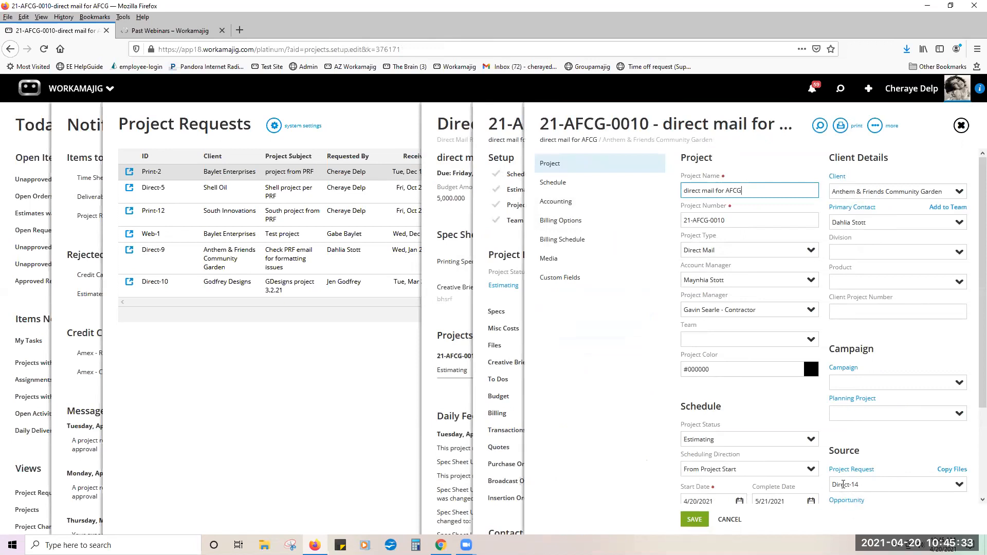
pyautogui.scroll(-3, 879, 481)
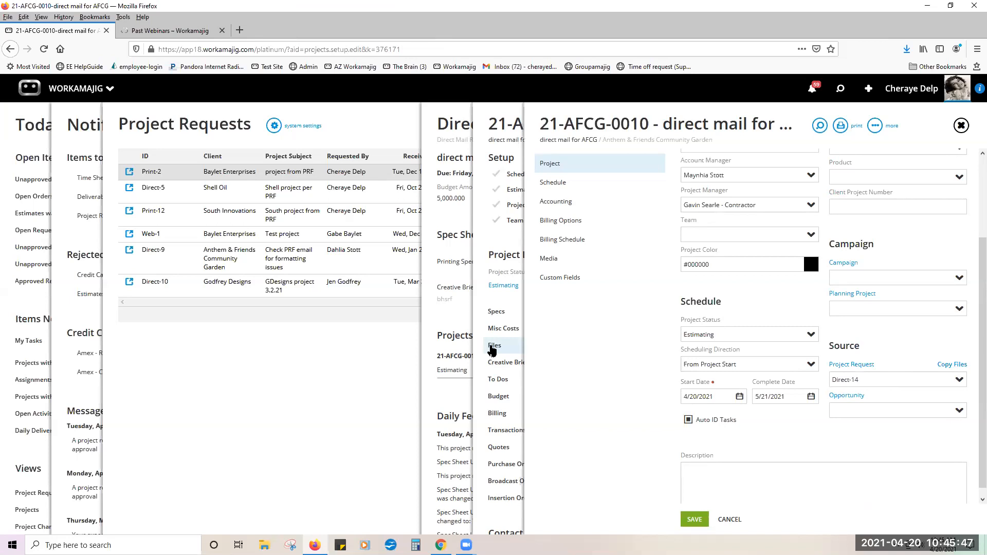
pyautogui.click(510, 304)
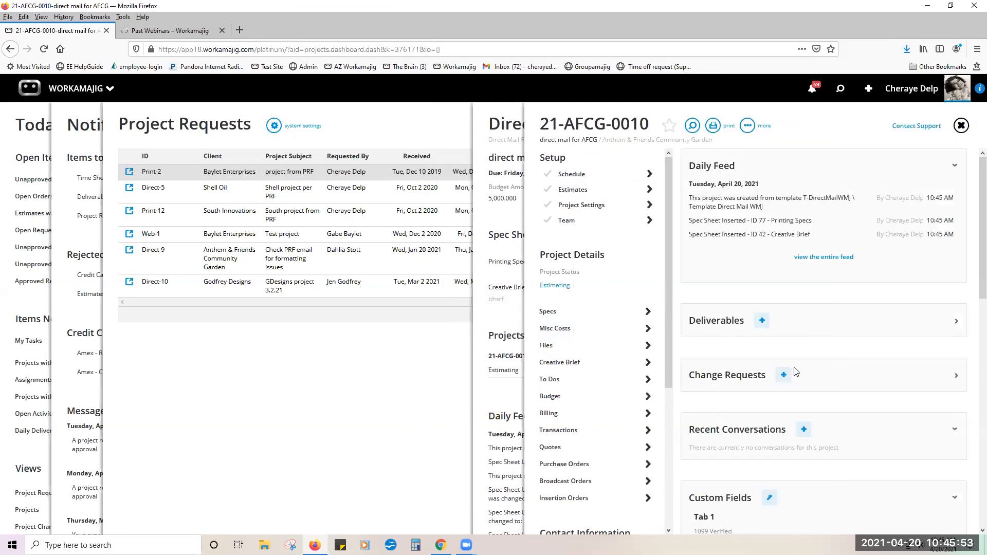
# Step: Check the project's custom fields on the dashboard, and close the project and the Project Requests list to return to the Today page
pyautogui.scroll(-5, 795, 371)
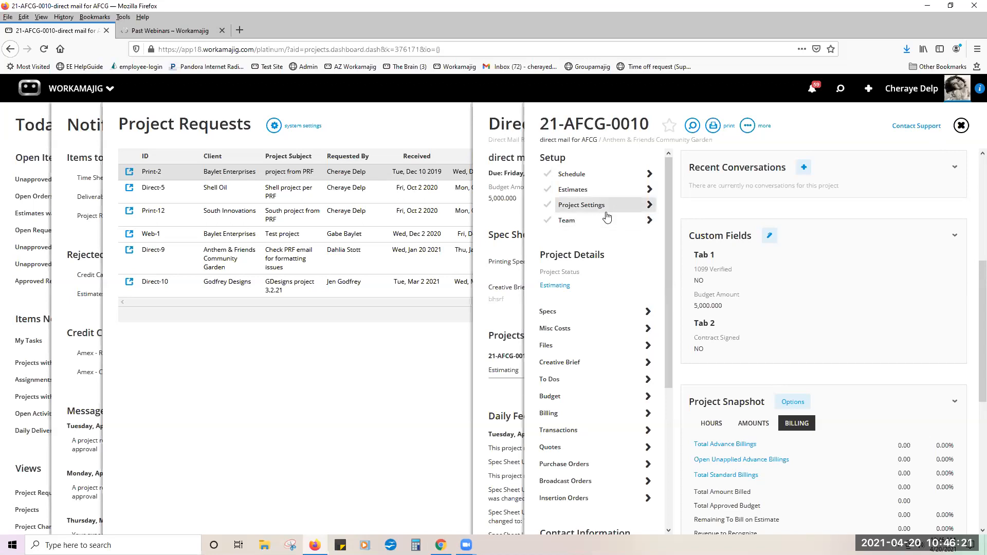
pyautogui.click(960, 124)
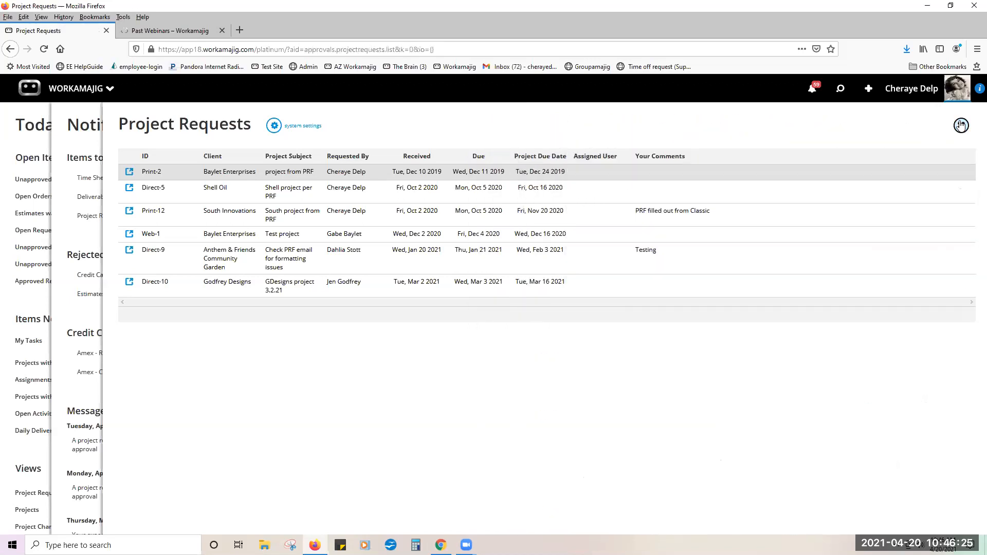
pyautogui.click(960, 124)
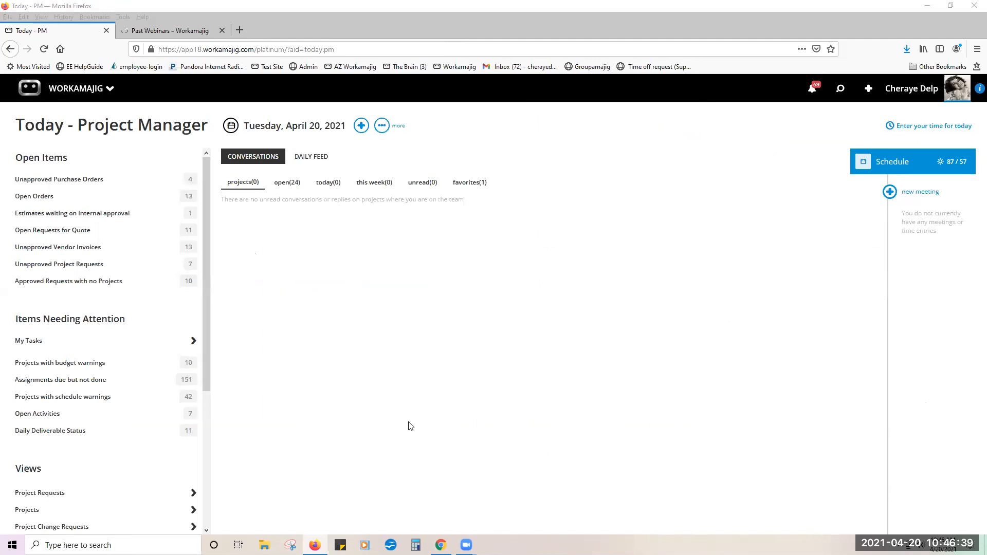
# Step: Switch to the Client/Vendor Portal, look at the available project request types and the Print Request Form, and close them without submitting
pyautogui.click(709, 369)
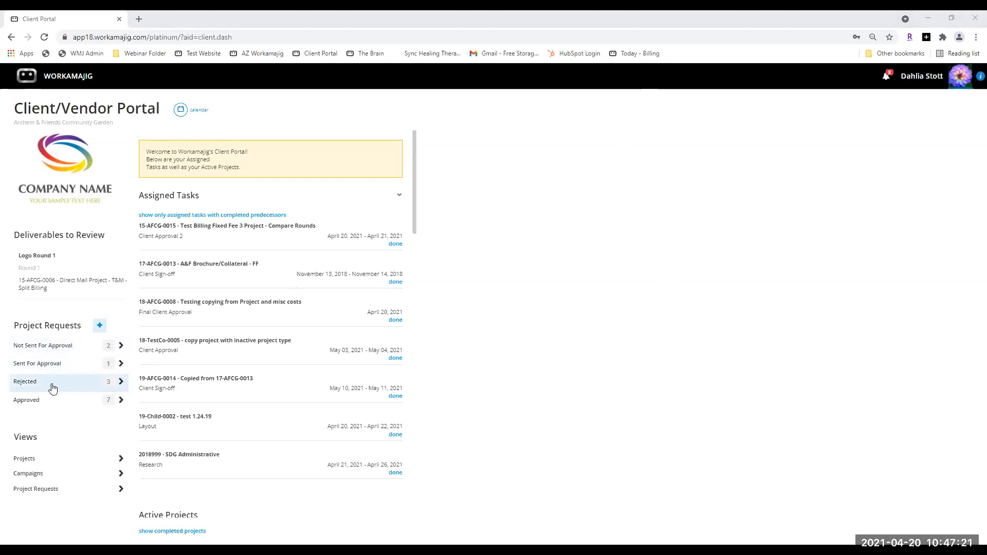
pyautogui.click(99, 326)
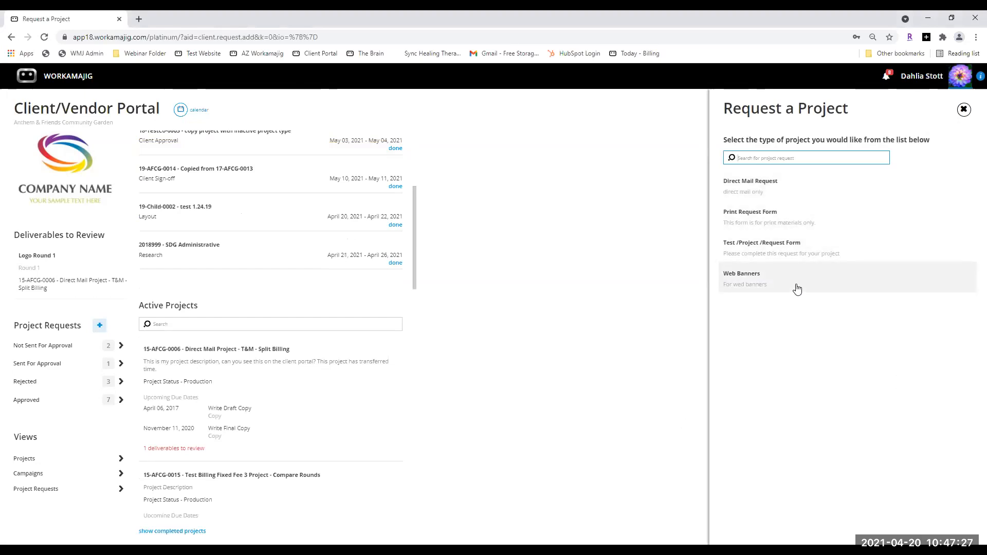
pyautogui.click(793, 222)
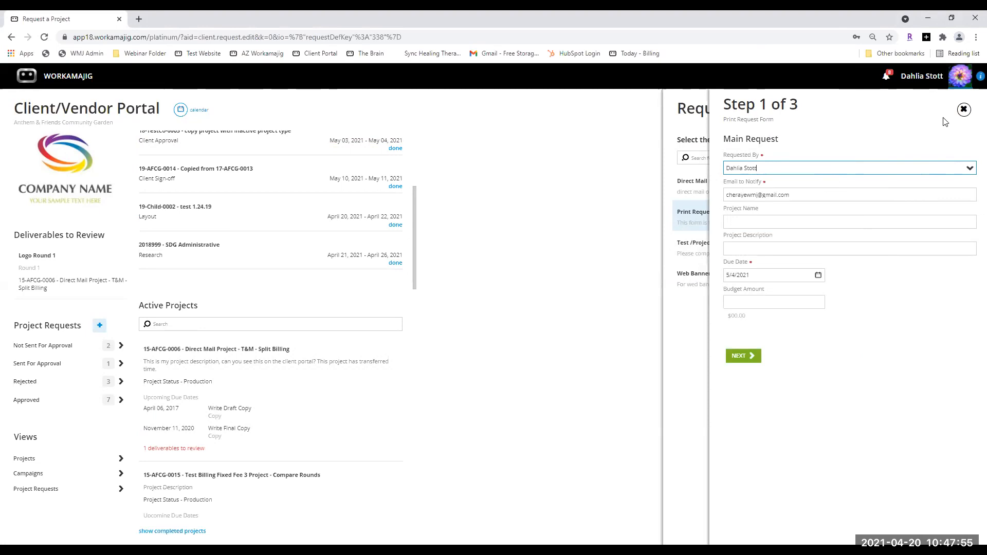
pyautogui.click(963, 109)
pyautogui.click(963, 109)
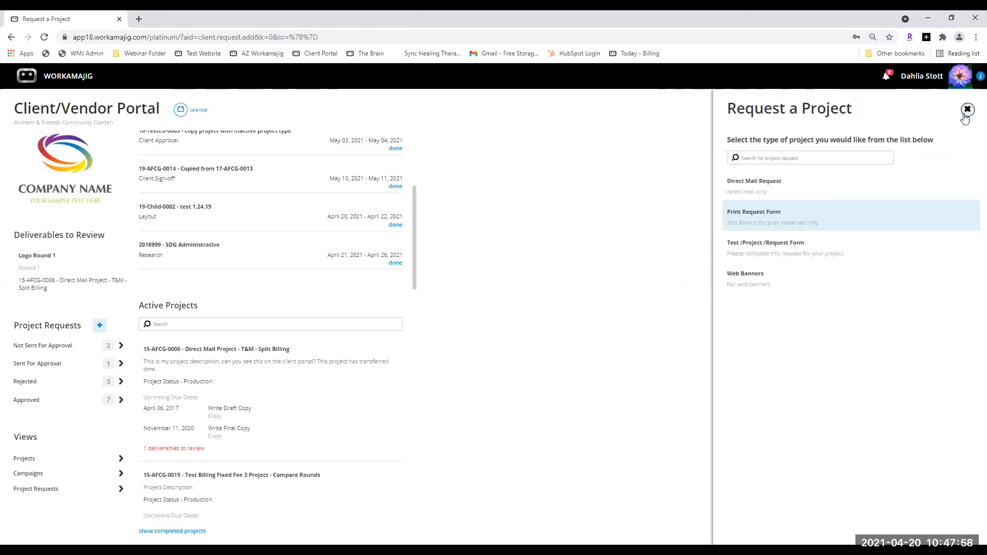
# Step: Review the client's Not Sent For Approval requests, and inspect the rejected "New Test Project" request before returning to the portal
pyautogui.click(38, 347)
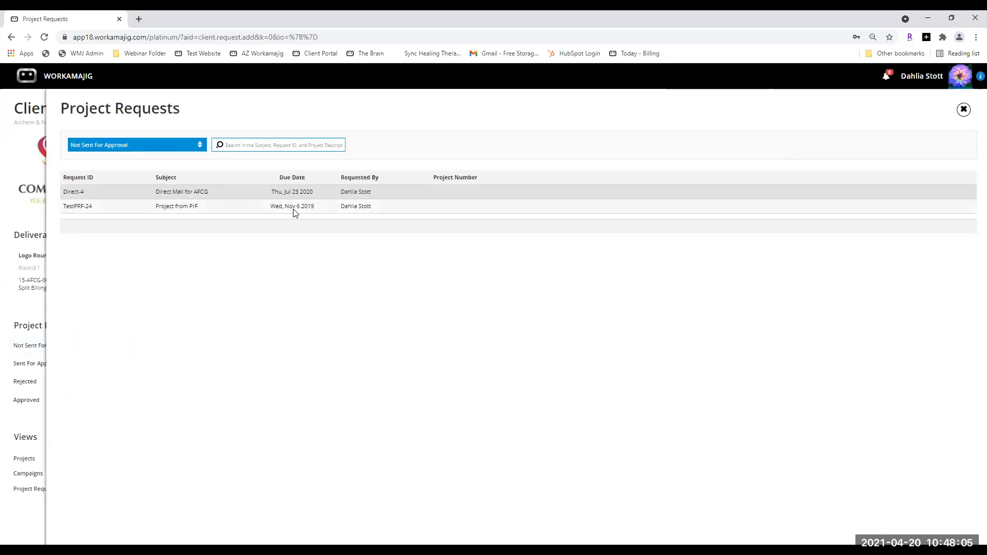
pyautogui.click(32, 314)
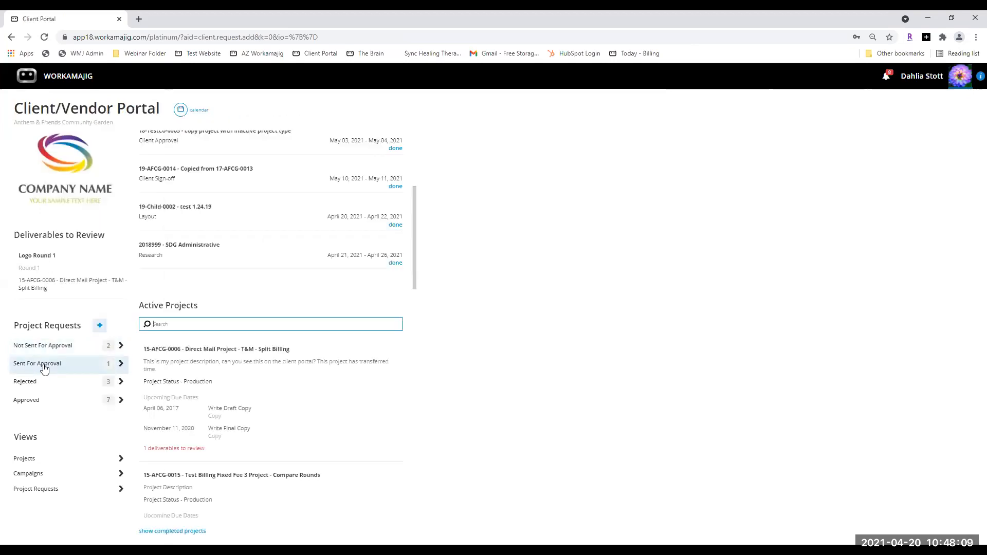
pyautogui.click(41, 383)
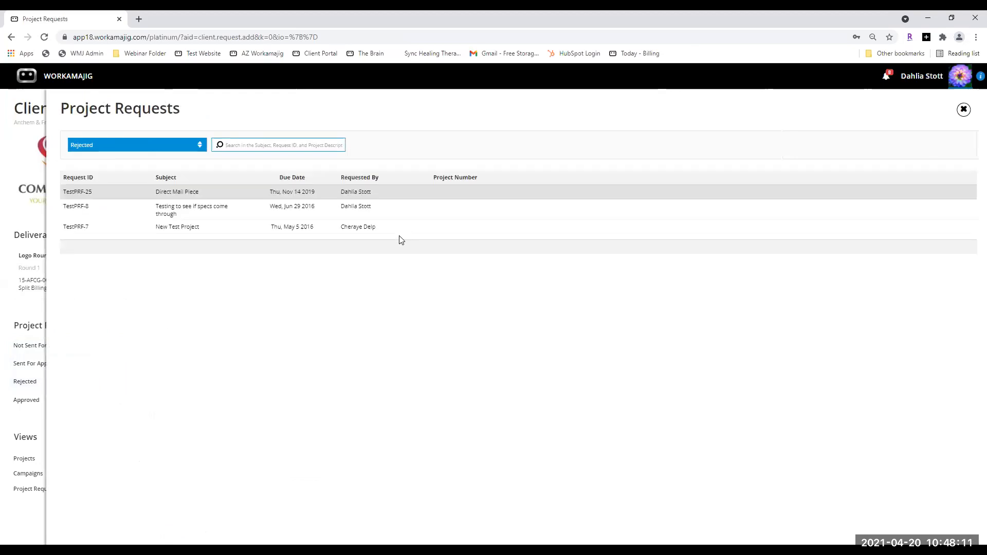
pyautogui.click(193, 229)
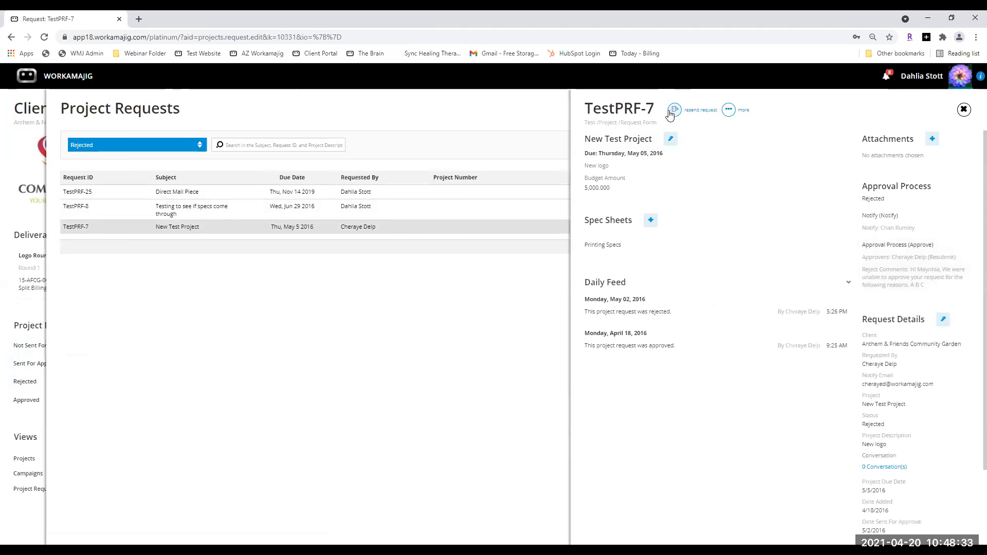
pyautogui.click(963, 110)
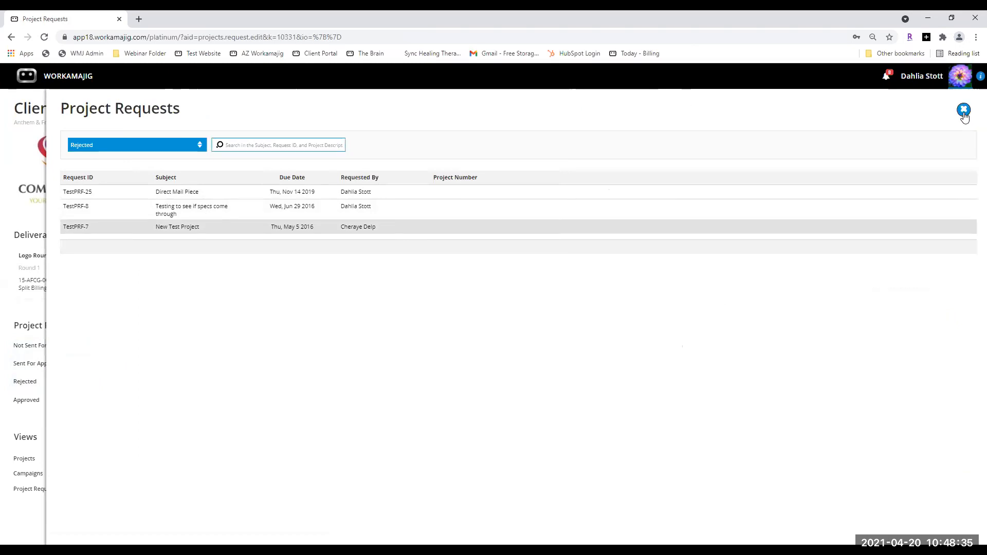
pyautogui.click(964, 110)
# Step: Review the client's Approved requests, and inspect the Direct-14 request from the All Requests view before returning to the portal
pyautogui.click(42, 401)
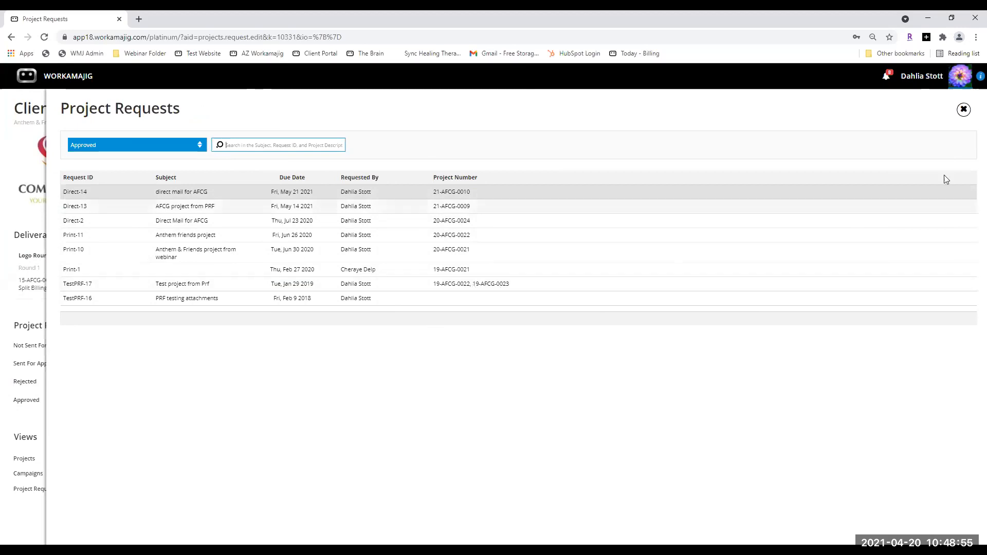
pyautogui.click(963, 110)
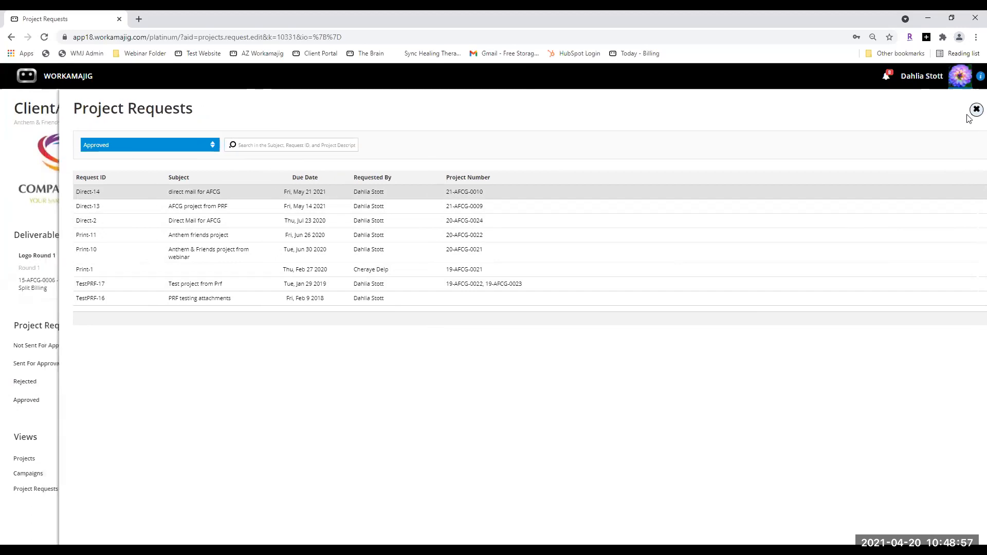
pyautogui.click(51, 491)
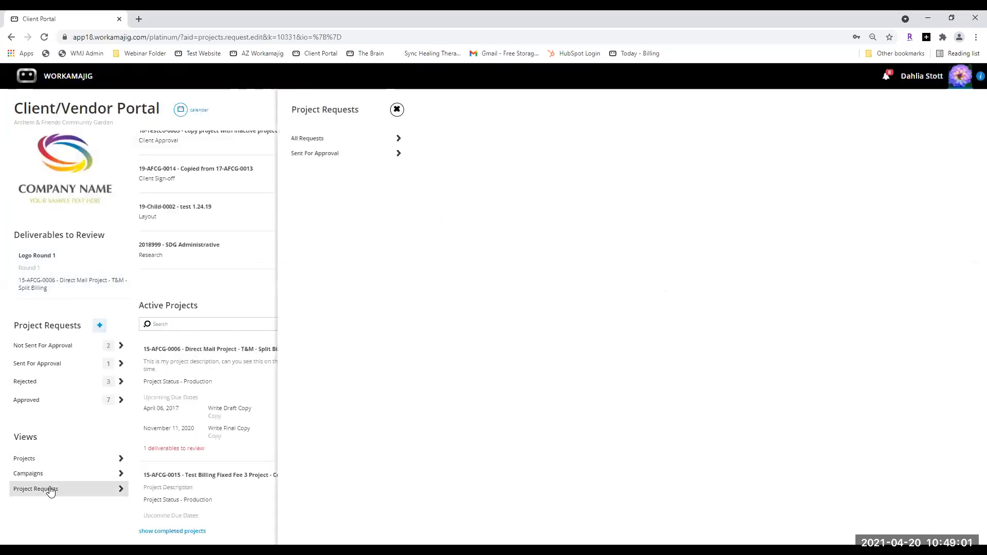
pyautogui.click(353, 140)
pyautogui.click(332, 140)
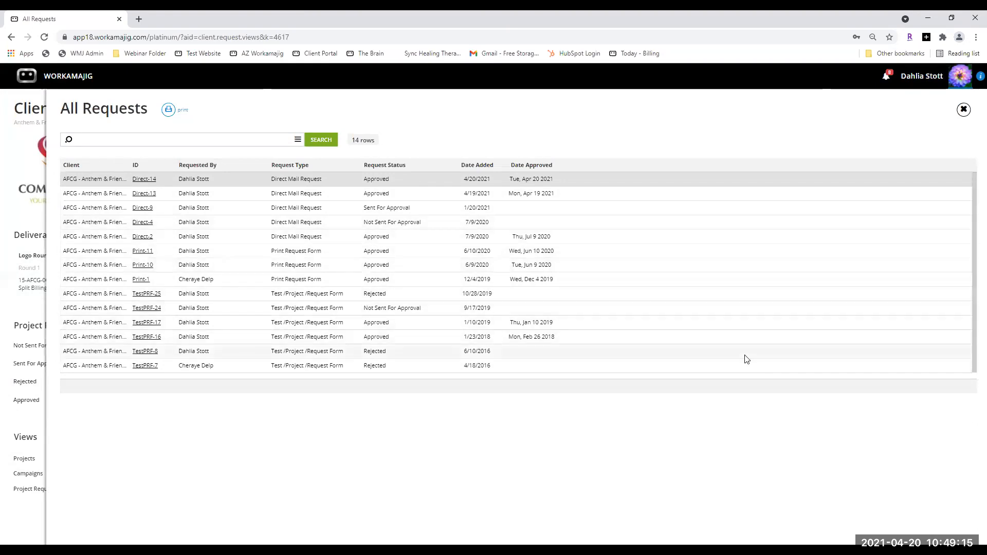
pyautogui.click(144, 179)
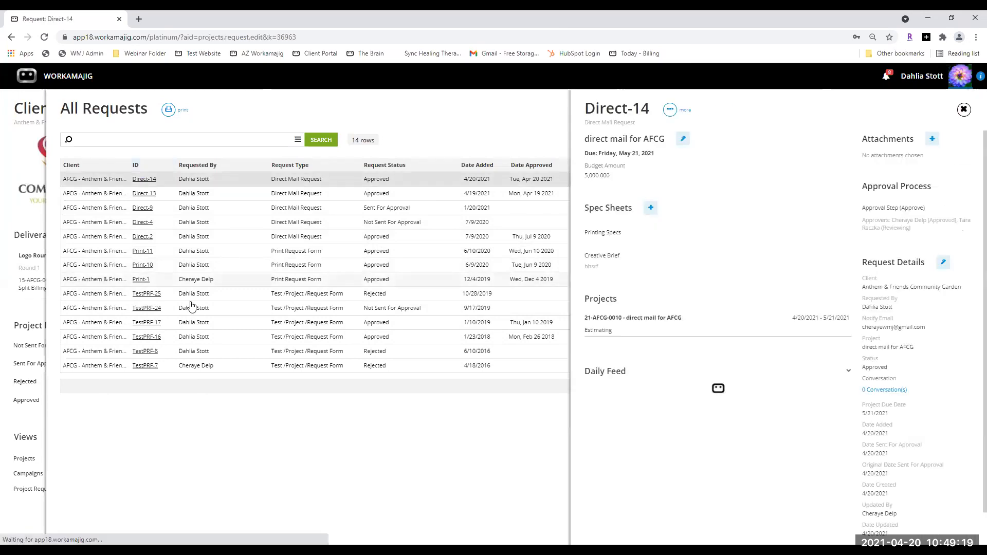
pyautogui.click(963, 110)
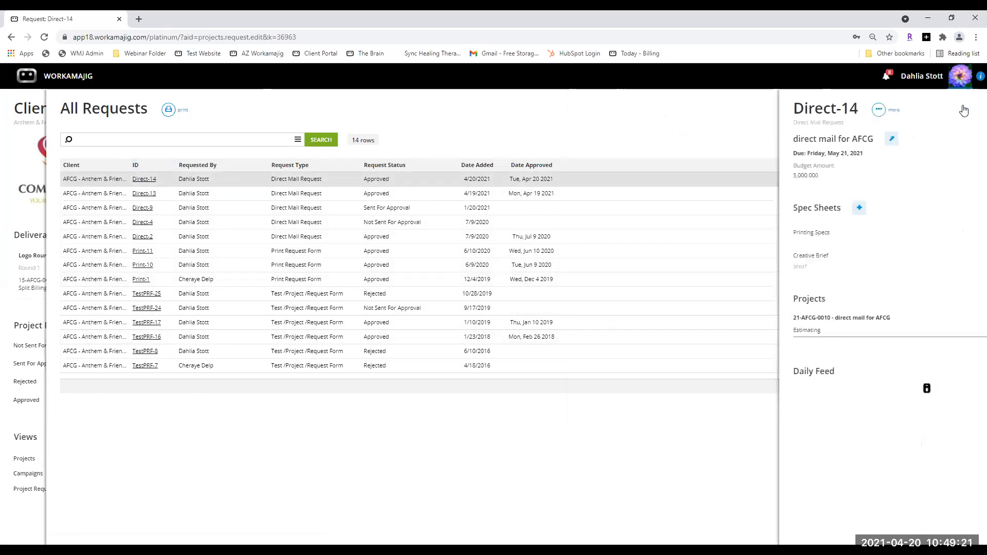
pyautogui.click(962, 107)
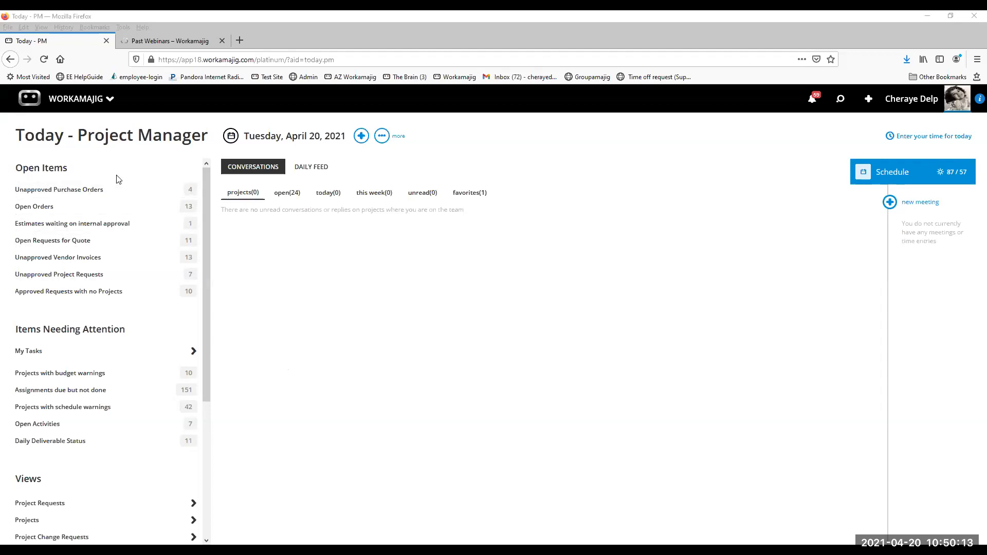
# Step: In the project manager's session, review Unapproved Project Requests and Approved Requests with no Projects, inspect request Direct-7, and return to the Today page
pyautogui.click(73, 275)
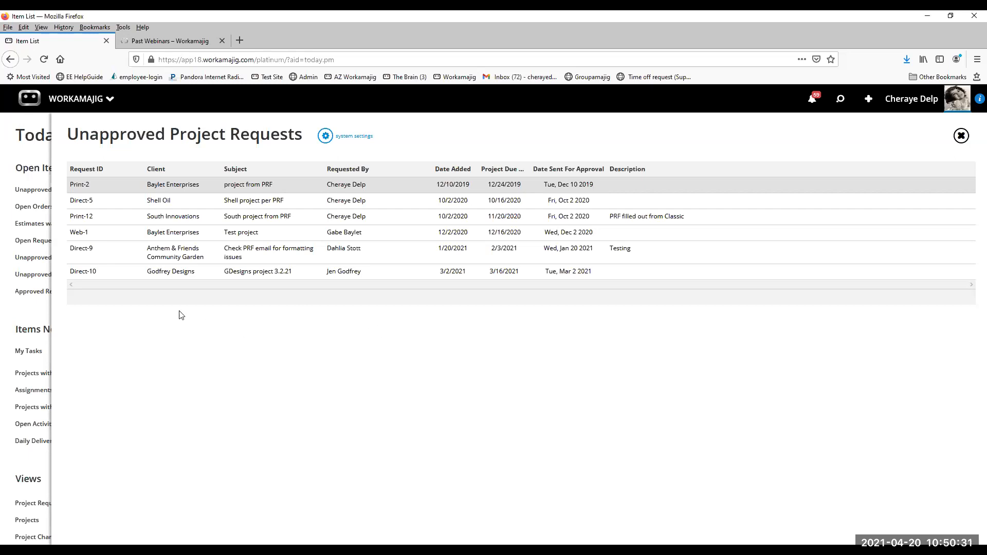
pyautogui.click(41, 308)
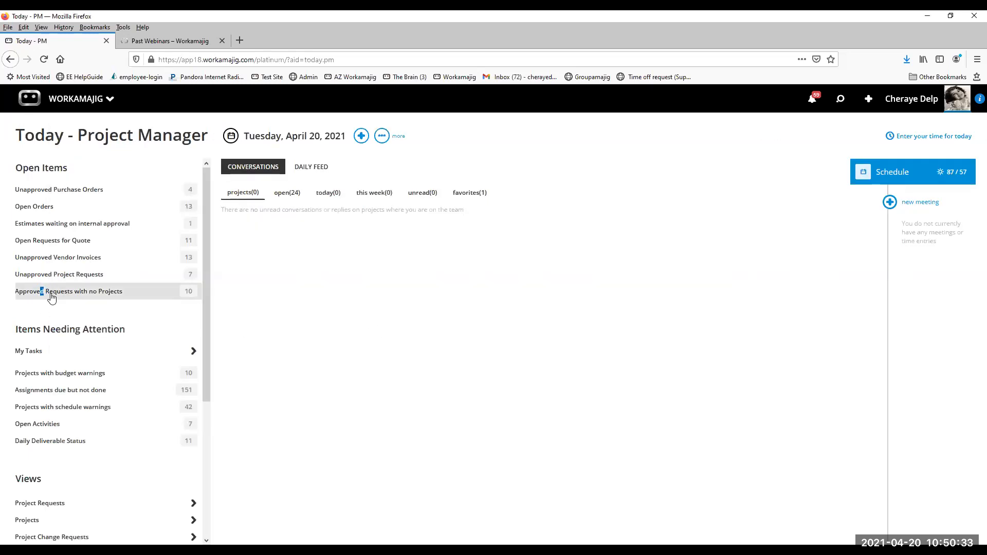
pyautogui.click(52, 292)
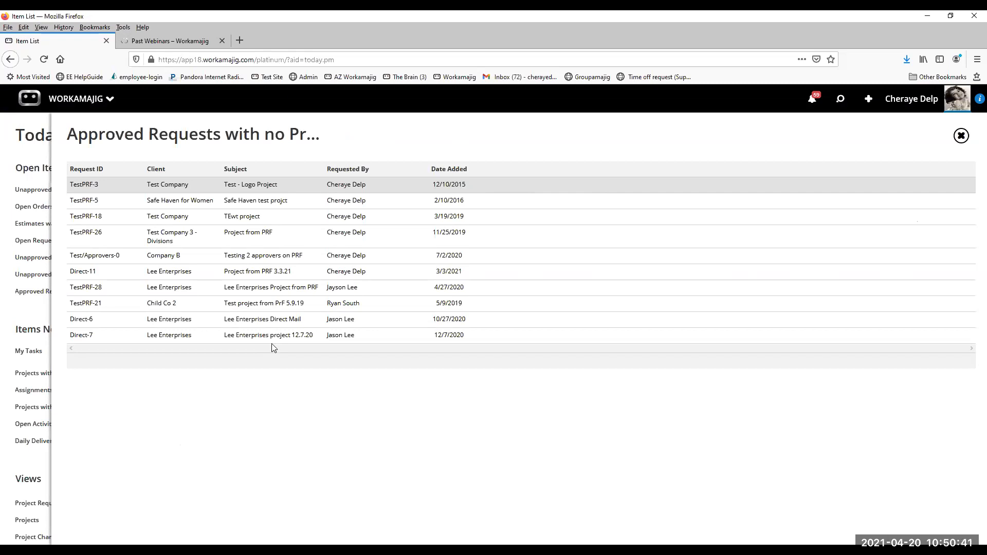
pyautogui.click(272, 340)
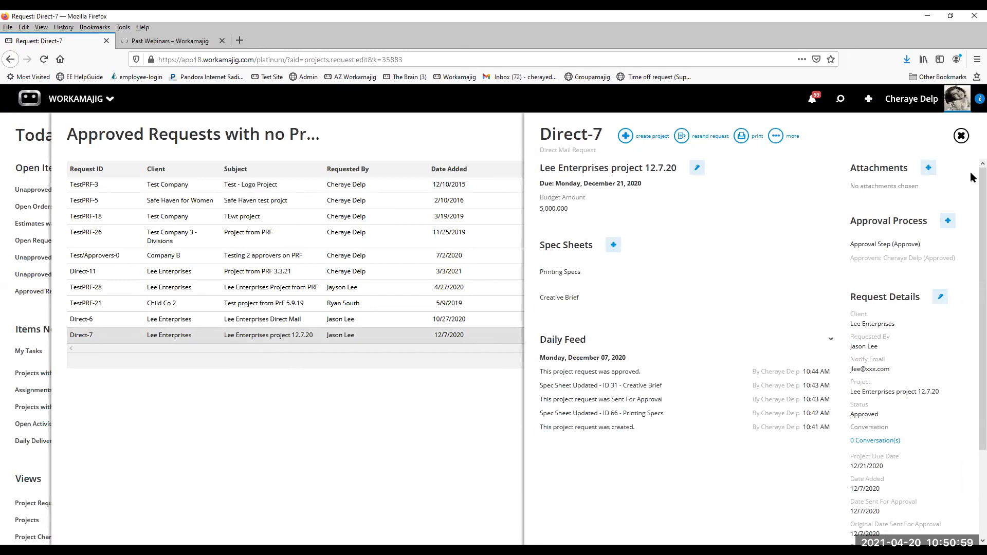
pyautogui.click(961, 136)
pyautogui.click(961, 137)
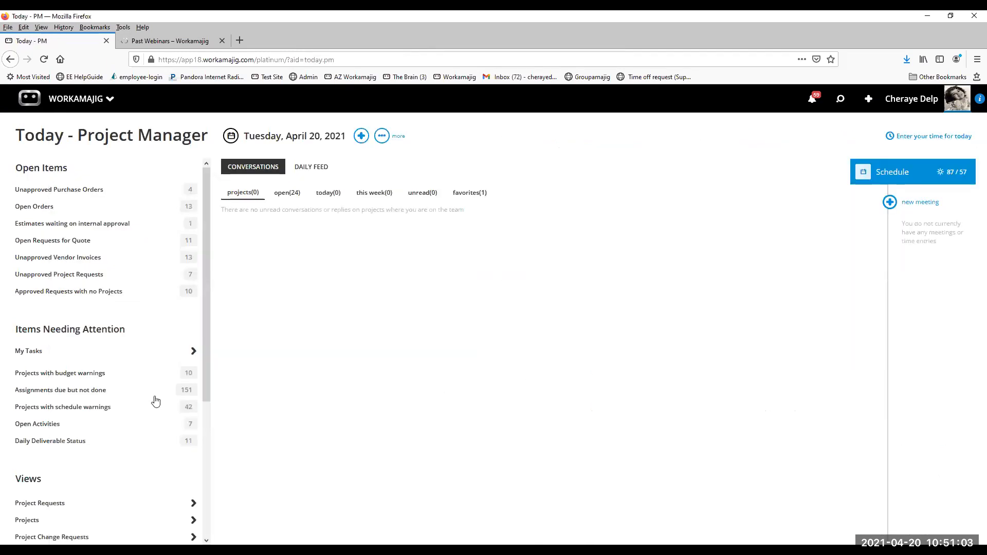
# Step: Search the All Requests view of Project Requests for "lee", and close the list to return to the Today page
pyautogui.scroll(-3, 59, 440)
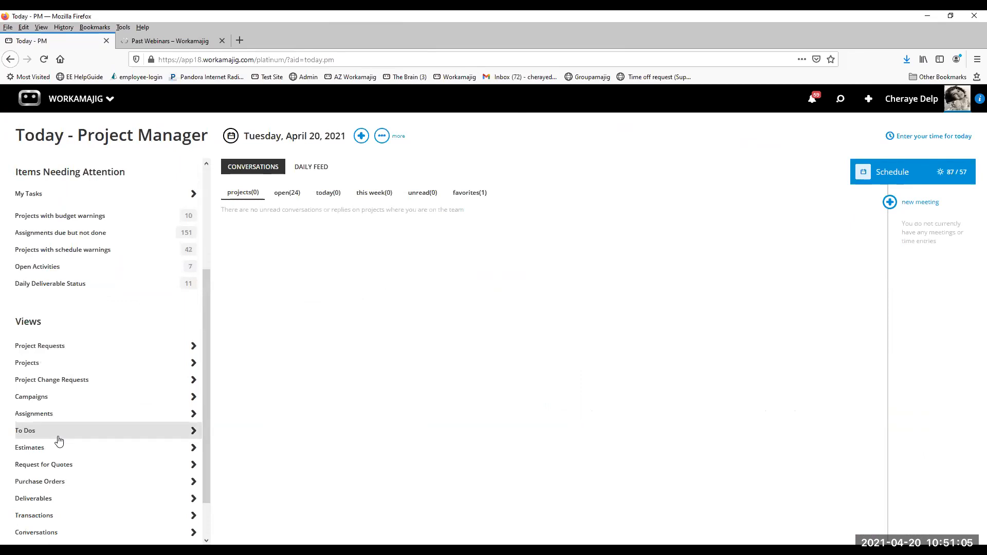
pyautogui.click(86, 354)
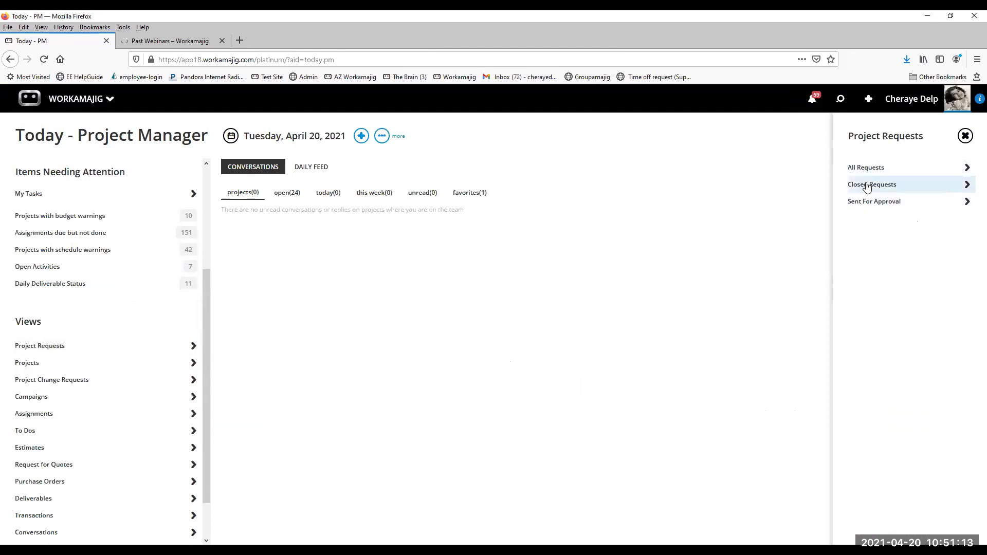
pyautogui.click(866, 169)
pyautogui.click(366, 170)
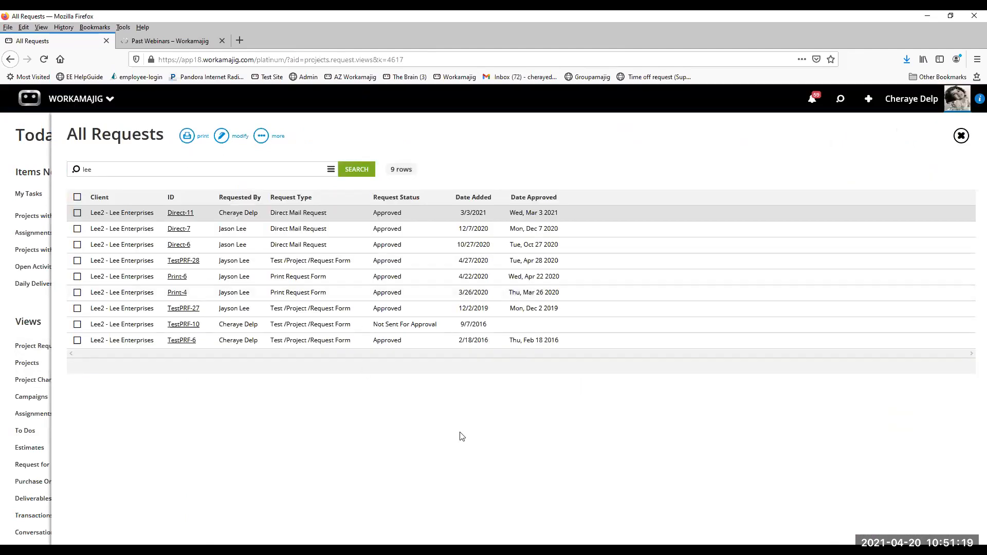
pyautogui.click(961, 136)
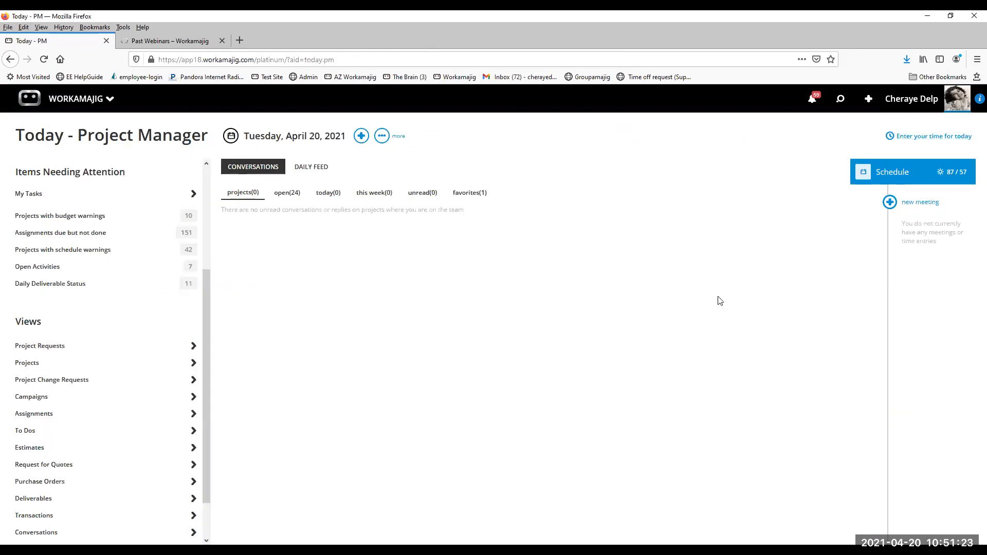
# Step: Check which Project Requests views are available through the global search, and close it without opening one
pyautogui.click(839, 101)
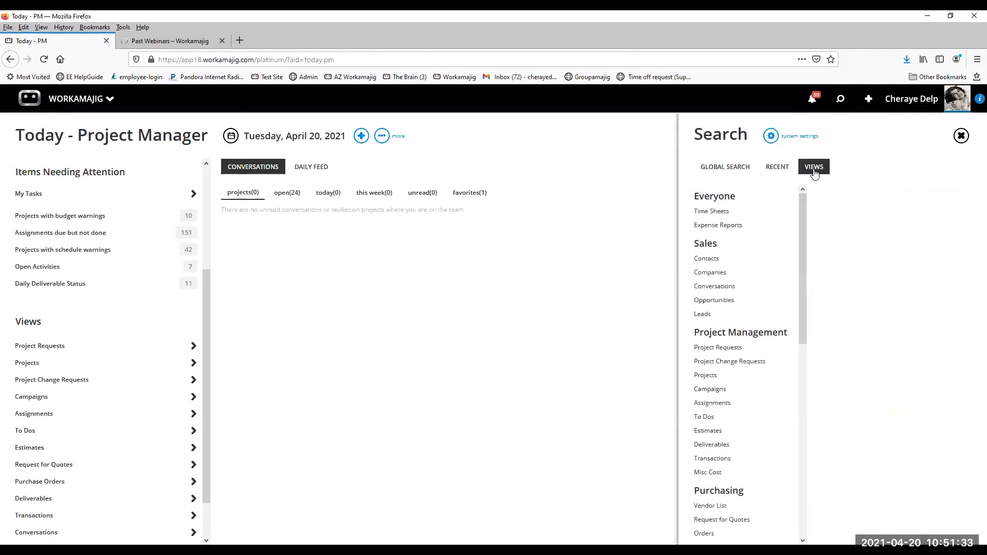
pyautogui.click(759, 352)
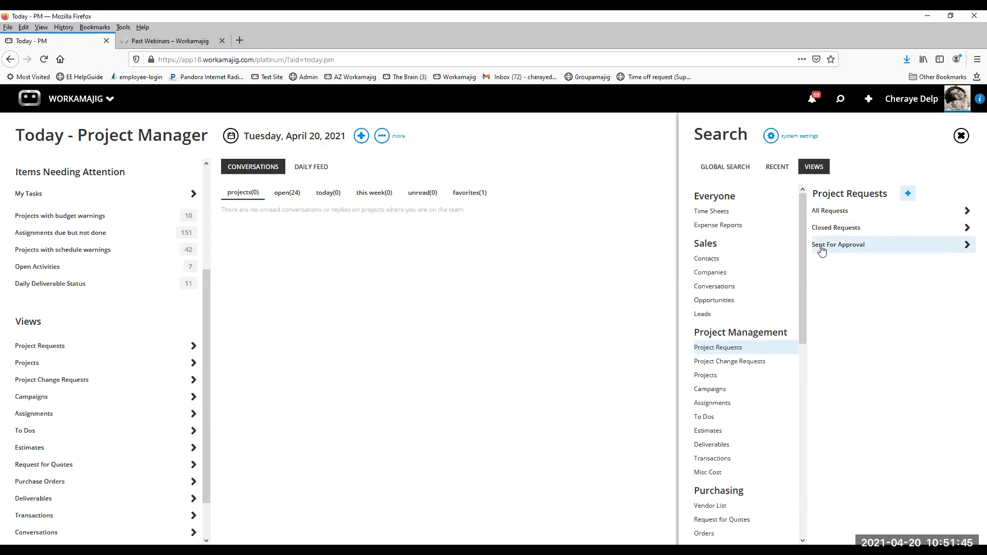
pyautogui.click(609, 359)
# Step: Open the project request definitions from the tracking settings in System Setup
pyautogui.click(39, 104)
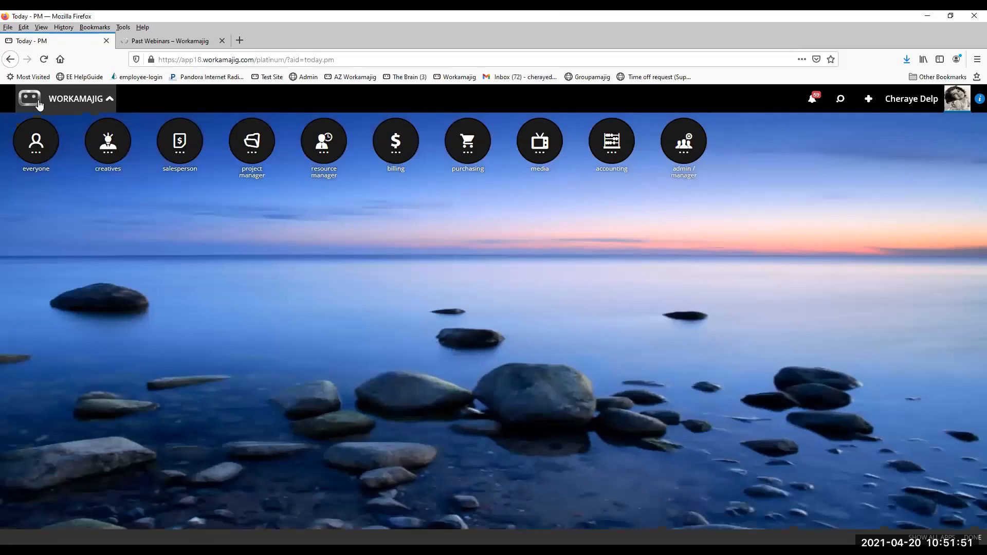
pyautogui.click(699, 141)
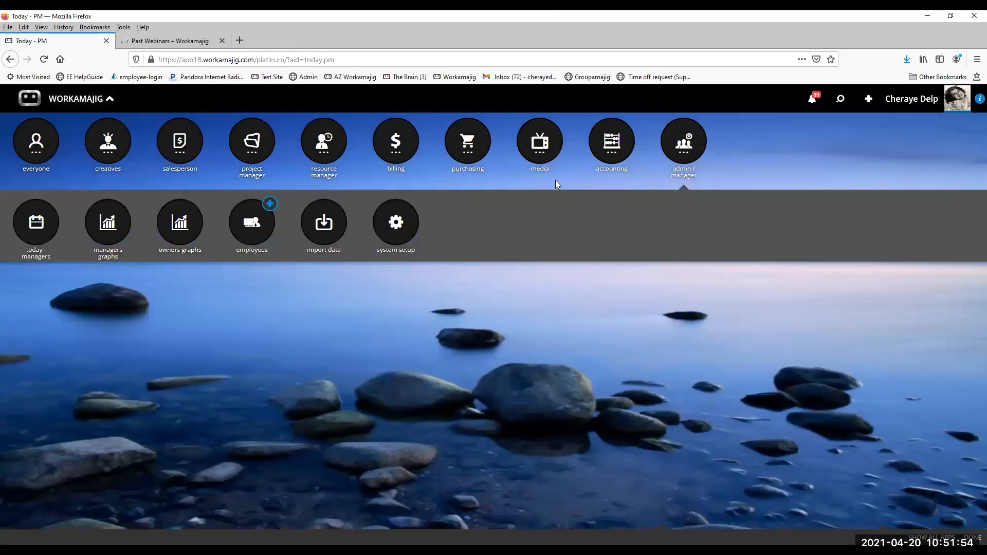
pyautogui.click(398, 226)
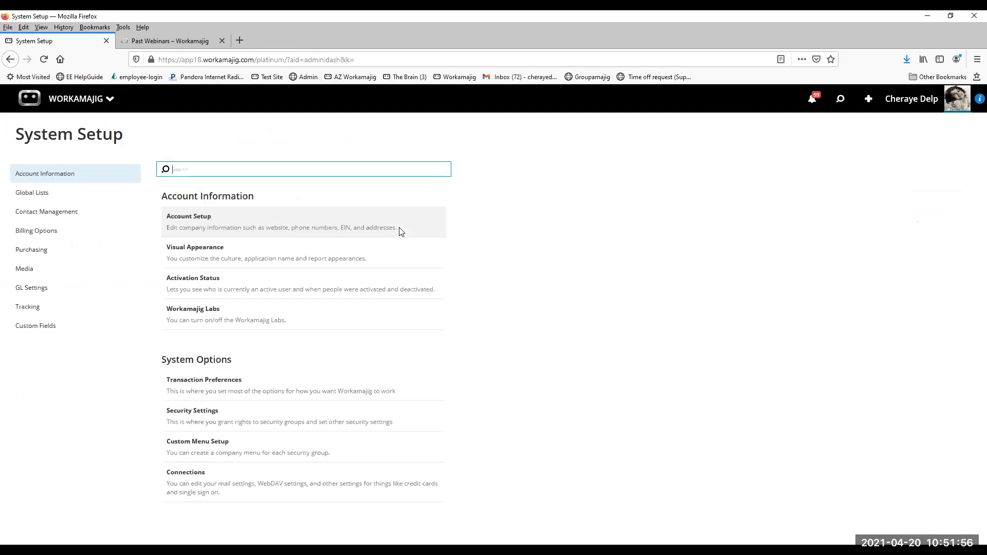
pyautogui.click(89, 307)
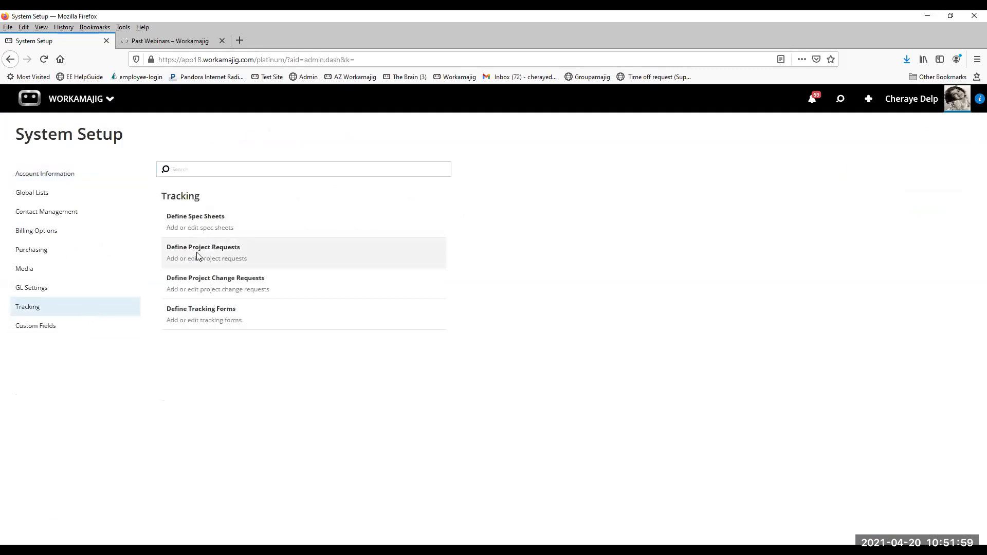
pyautogui.click(197, 252)
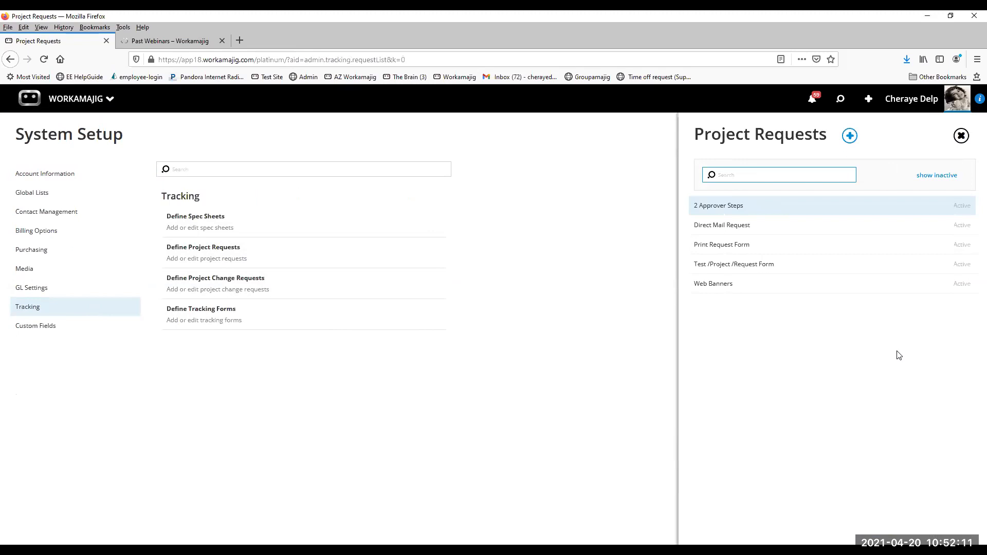
# Step: Start a new project request definition named "Social Media" with the description "My description" and the request prefix SocM
pyautogui.click(847, 136)
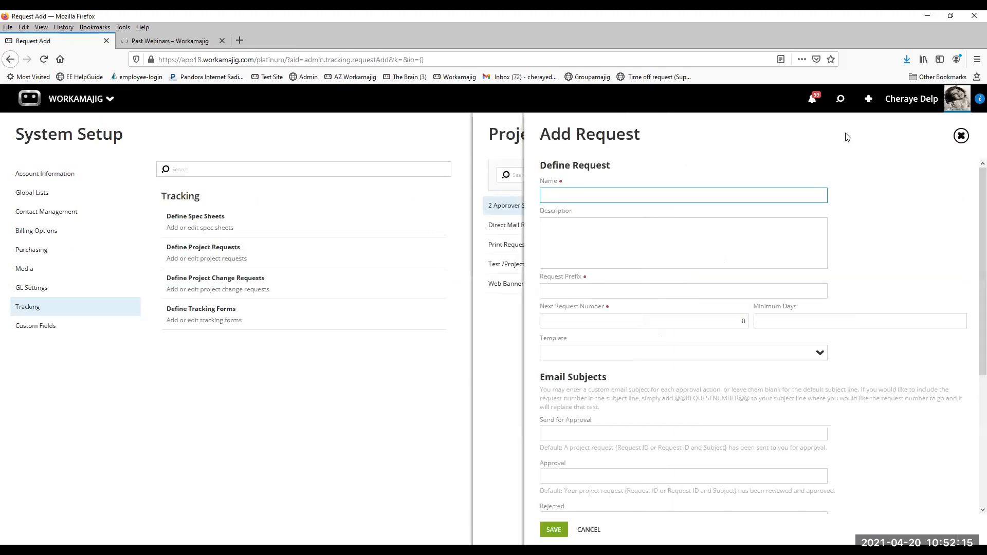
pyautogui.write('Social Media')
pyautogui.click(715, 230)
pyautogui.write('My description')
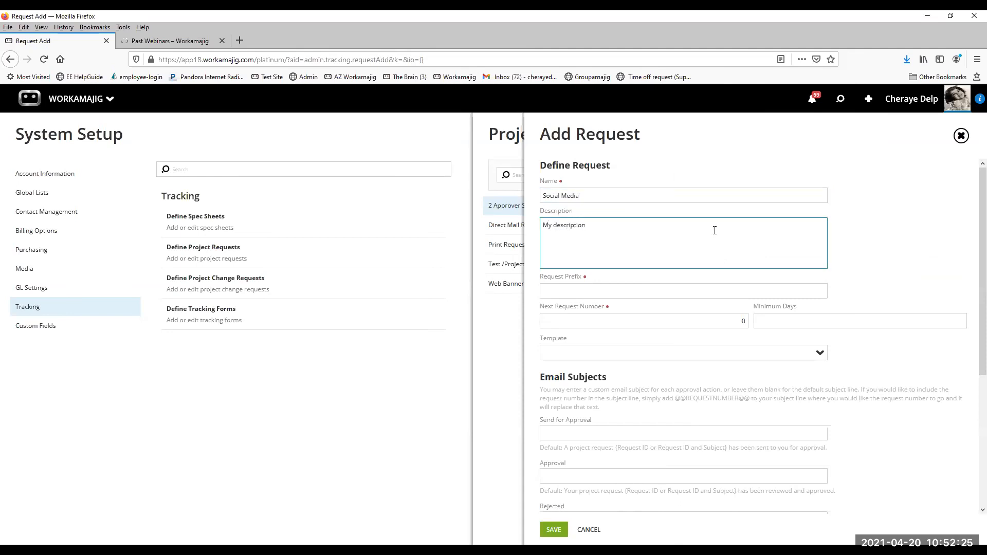
pyautogui.click(685, 291)
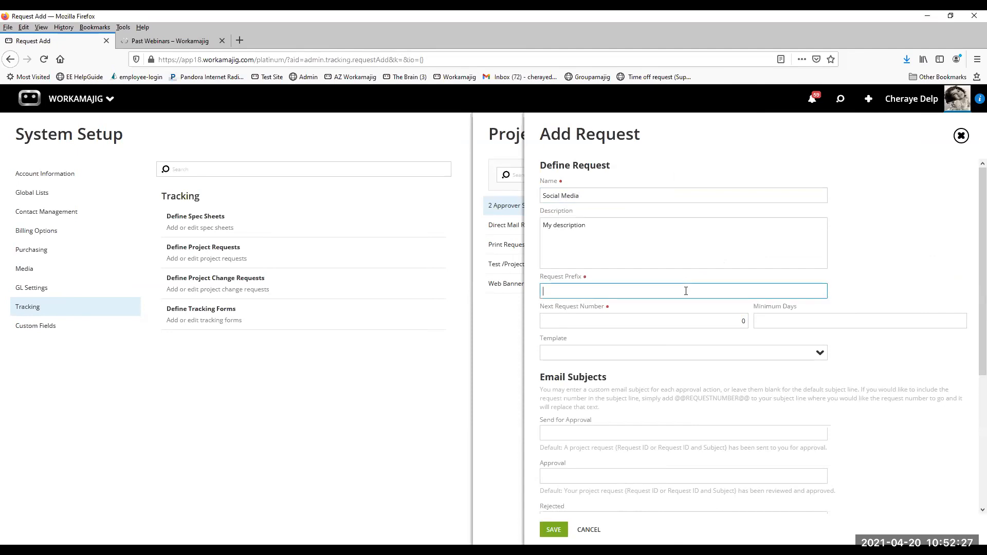
pyautogui.write('SocM')
# Step: Set the new definition's next request number to 1 and its template to T-Social
pyautogui.doubleClick(743, 321)
pyautogui.write('1')
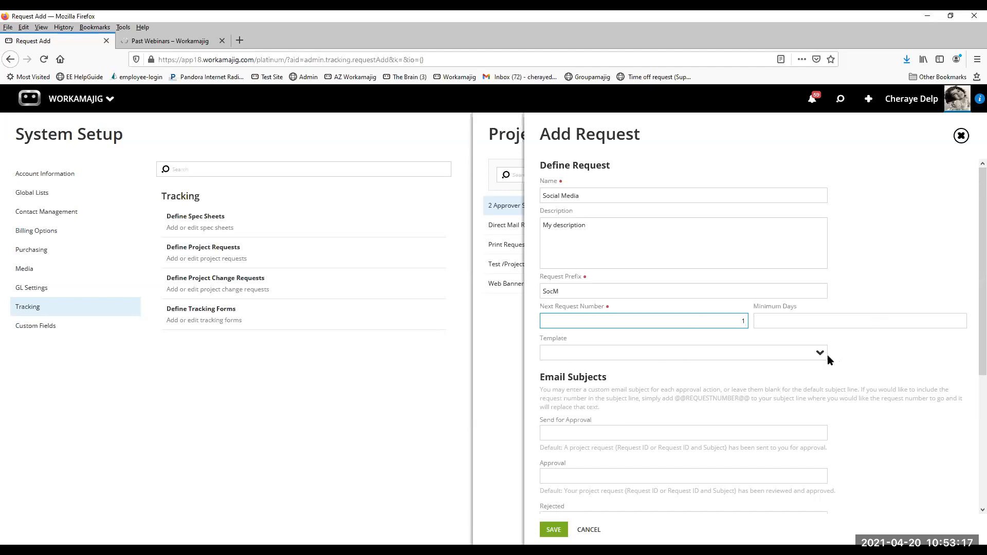
pyautogui.click(798, 353)
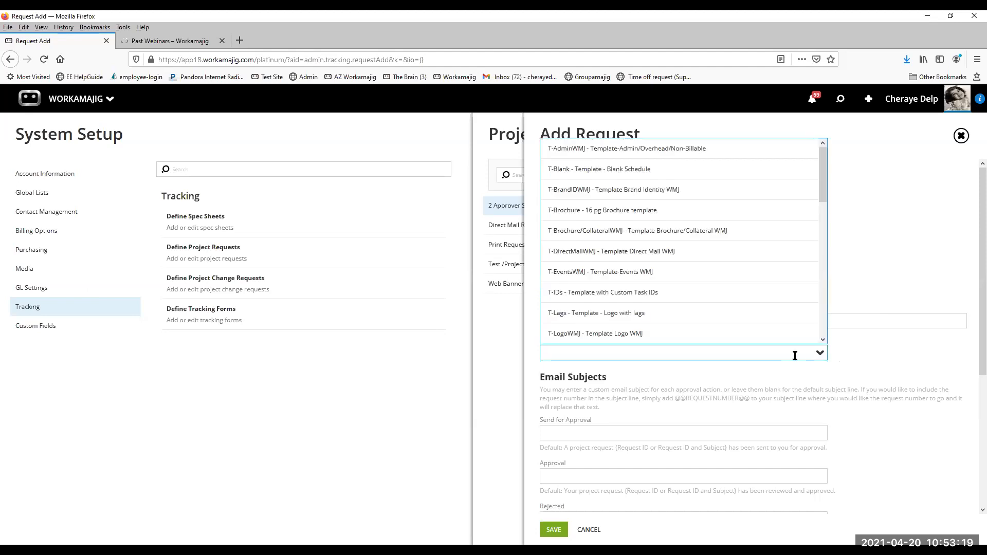
pyautogui.write('so')
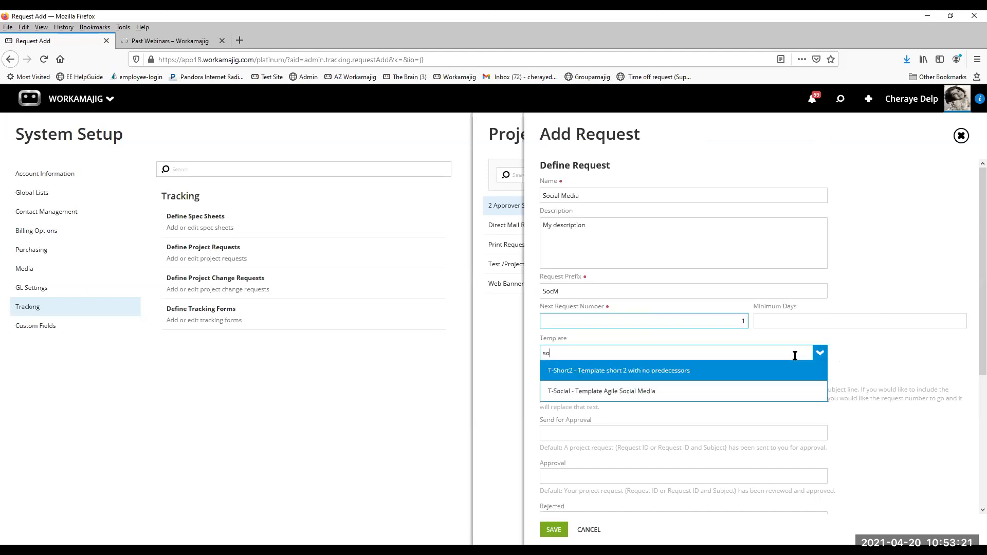
pyautogui.click(666, 393)
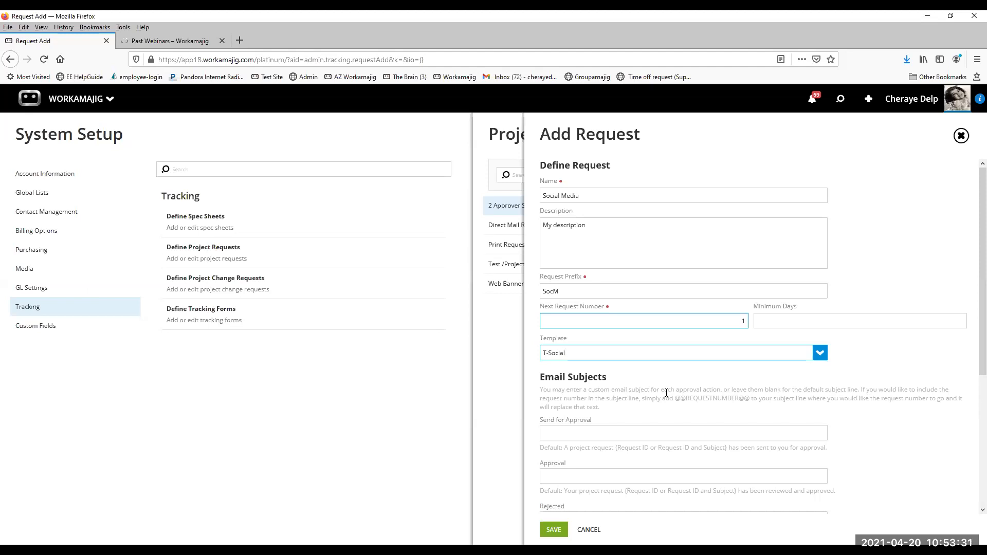
# Step: Enable Add Requester to Project Team, Send Confirmation Email to Requester, Print Spec on Separate Pages and Available Spec Sheet List, and save the definition
pyautogui.scroll(-2, 667, 394)
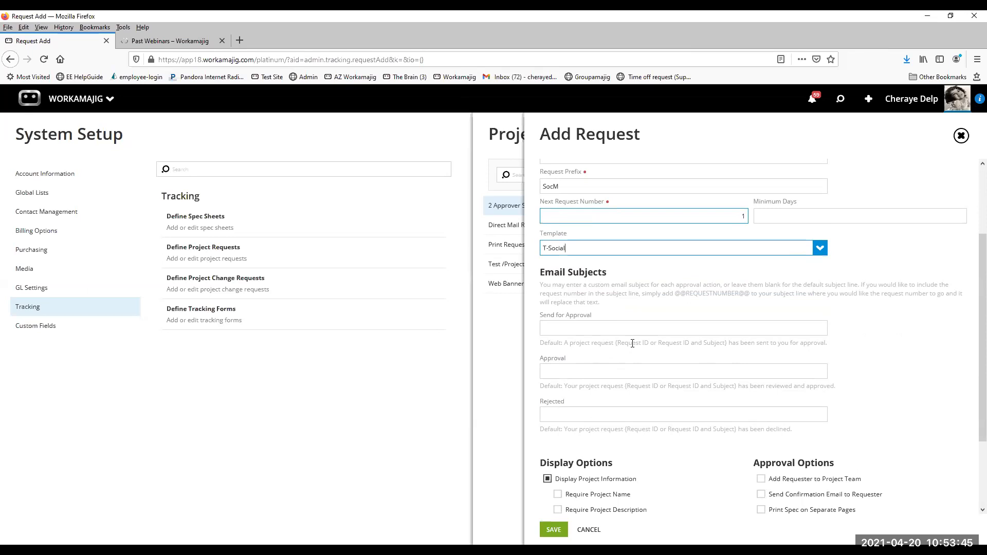
pyautogui.scroll(-3, 632, 343)
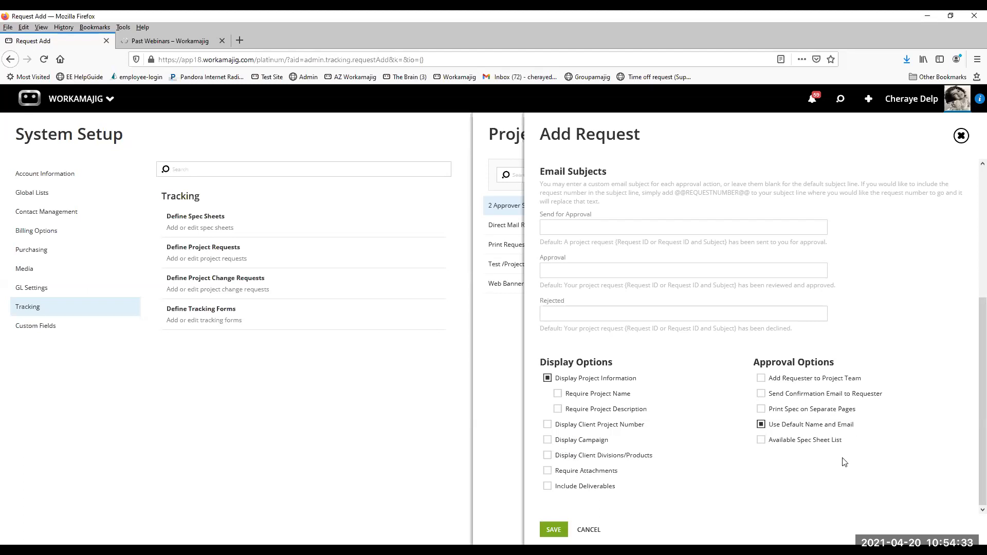
pyautogui.click(760, 378)
pyautogui.click(761, 396)
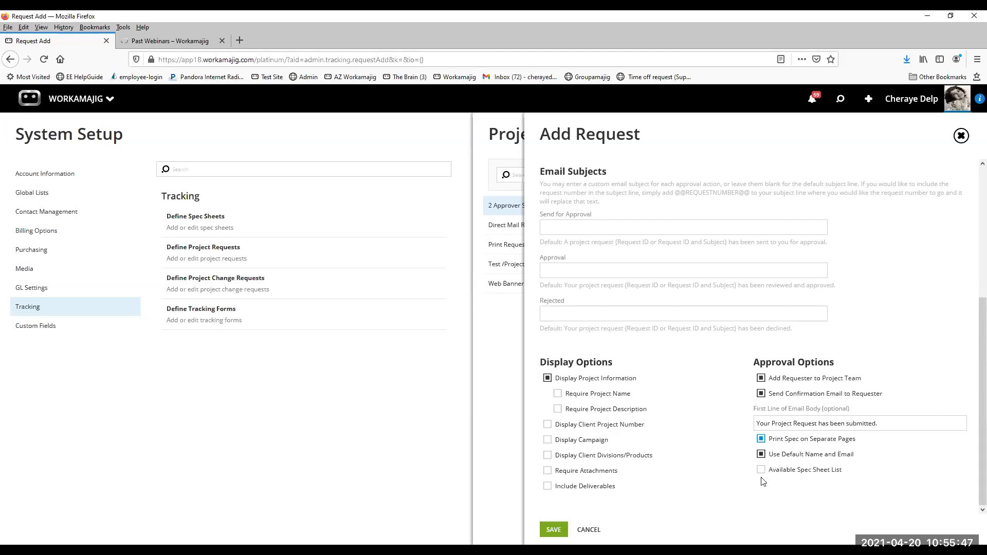
pyautogui.click(760, 470)
pyautogui.click(551, 529)
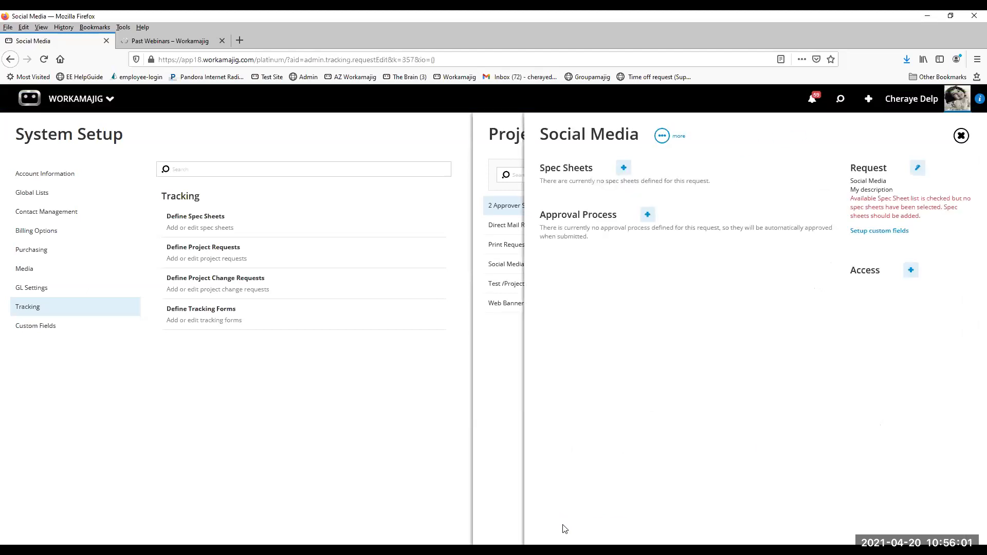
# Step: Add the Test Spec sheet and Creative Brief specification sheets to the Social Media request definition
pyautogui.click(623, 169)
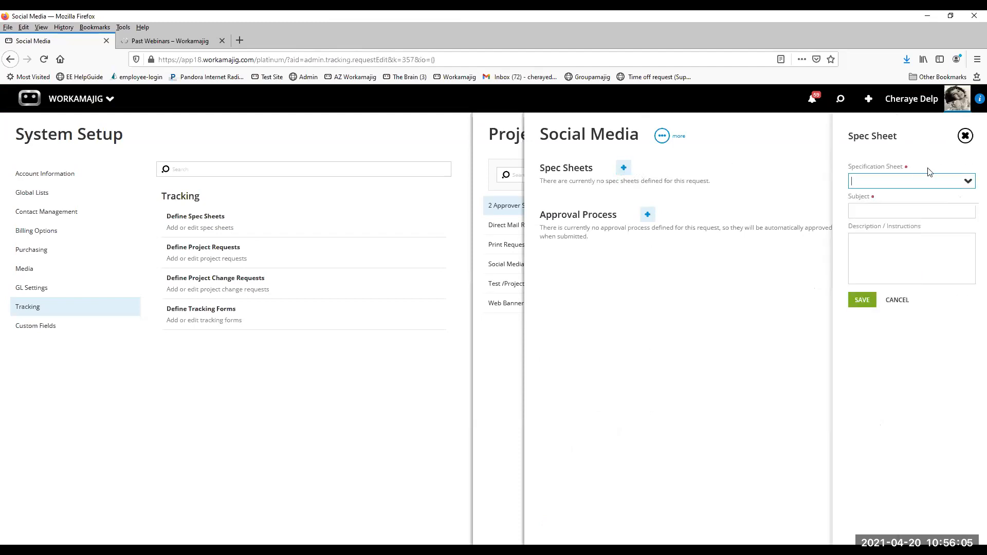
pyautogui.click(968, 184)
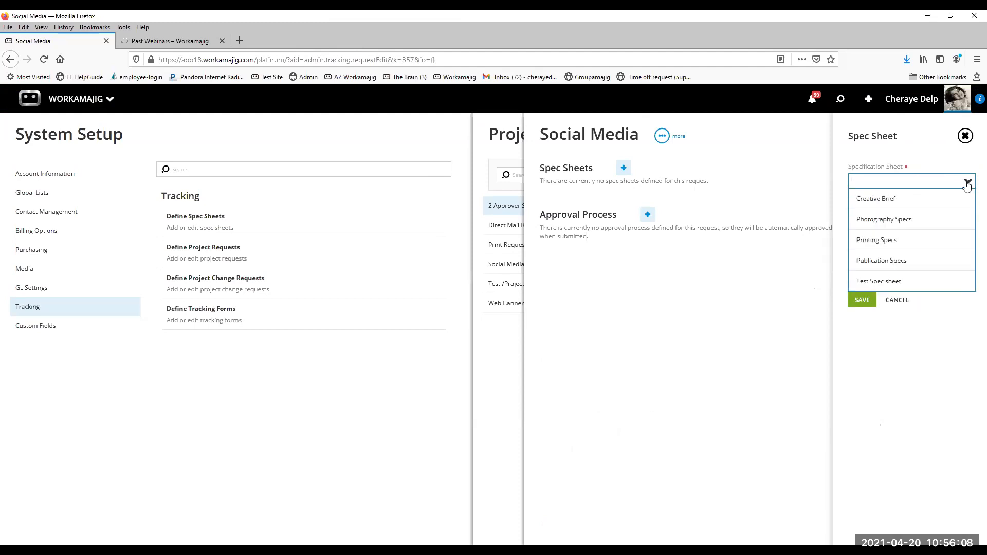
pyautogui.click(933, 291)
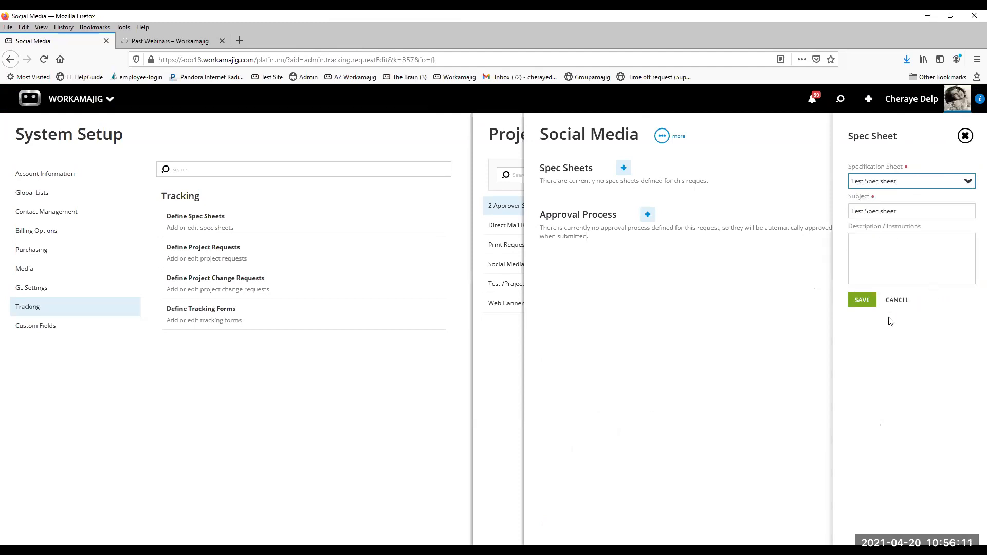
pyautogui.click(864, 300)
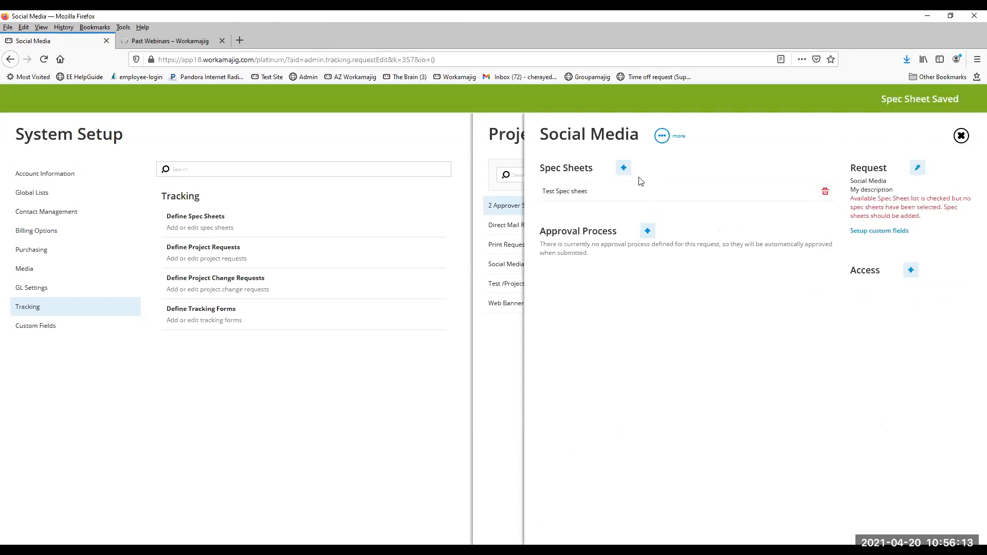
pyautogui.click(623, 168)
pyautogui.click(963, 181)
pyautogui.click(945, 199)
pyautogui.click(866, 302)
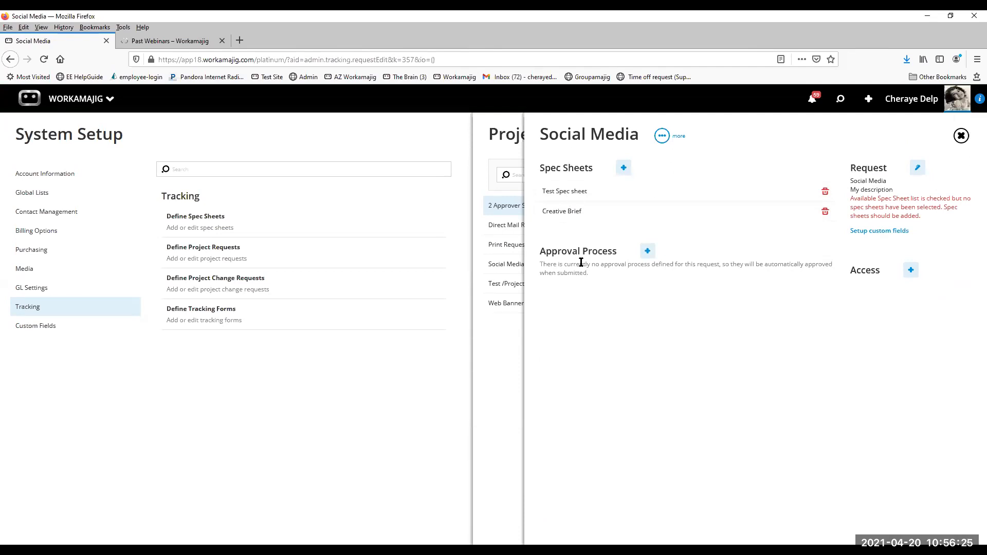
# Step: Start an approval step named "Approval Step" with the instructions "Only one needs to approve, send note to admin to start project"
pyautogui.click(647, 251)
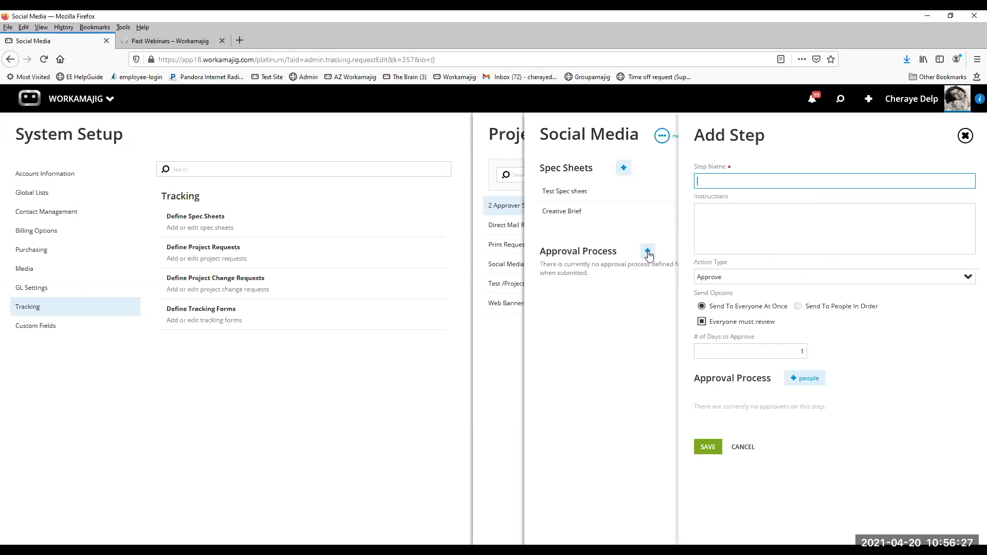
pyautogui.write('Approval Step')
pyautogui.click(732, 237)
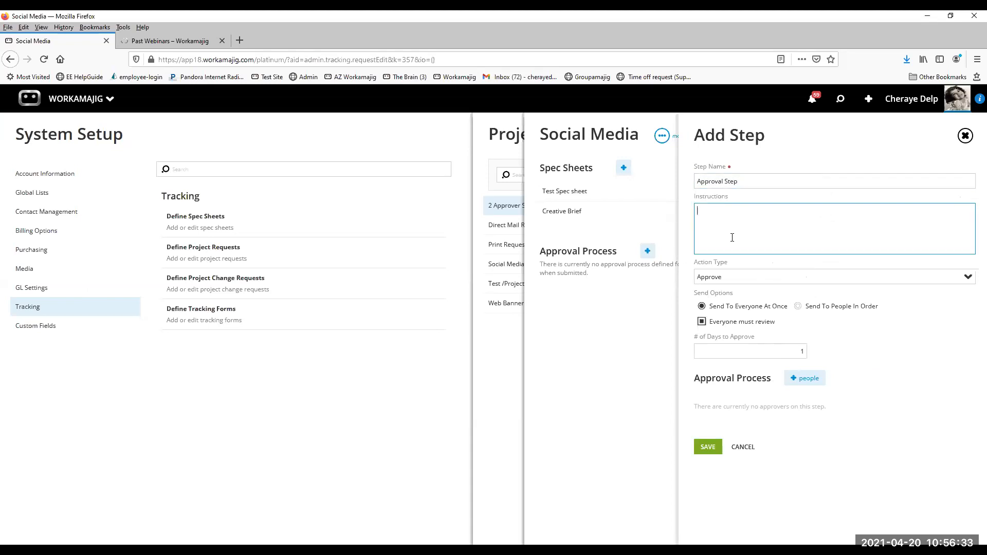
pyautogui.write('On')
pyautogui.press('BackSpace')
pyautogui.write('y one needs to approve, sne')
pyautogui.press('BackSpace')
pyautogui.press('BackSpace')
pyautogui.write('end note to admin to start project')
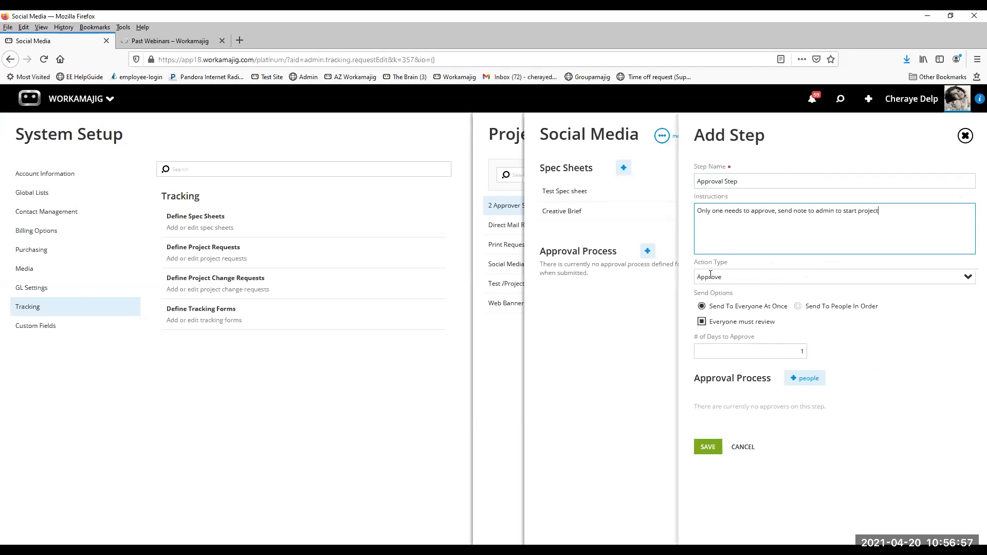
# Step: Keep the step's action type as Approve, turn off Everyone must review, and set the number of days to approve to 2
pyautogui.click(969, 278)
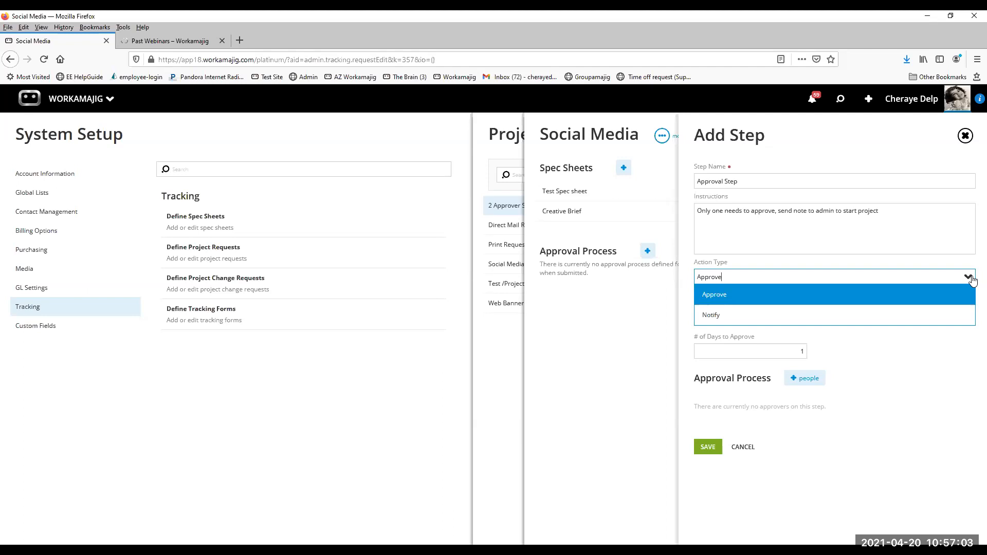
pyautogui.click(971, 279)
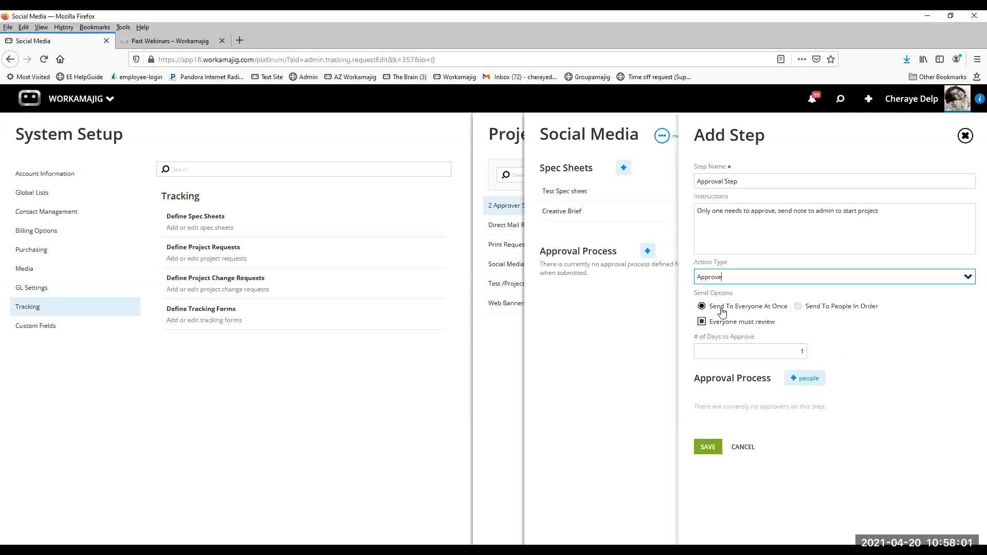
pyautogui.click(699, 322)
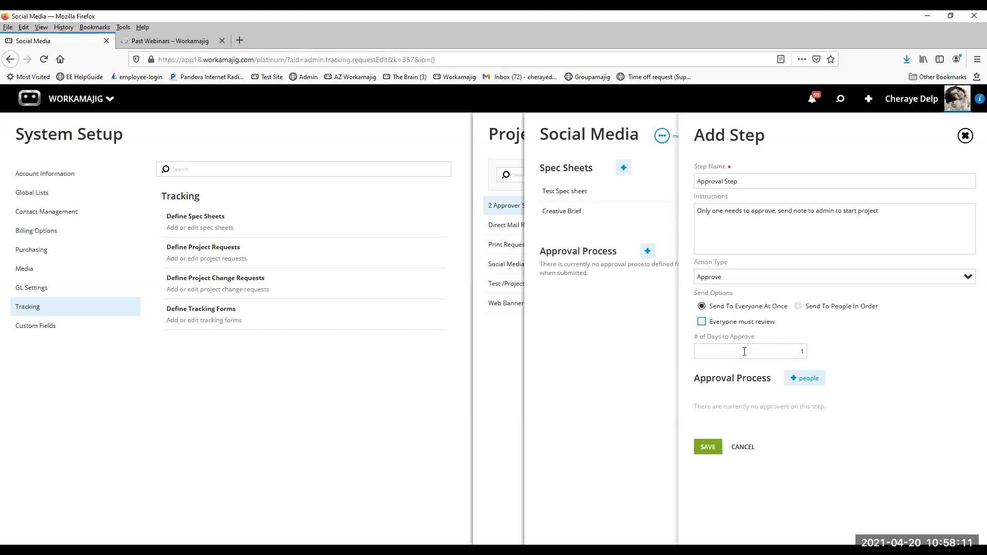
pyautogui.doubleClick(801, 350)
pyautogui.write('2')
# Step: Add two staff members, the signed-in user and a colleague without an email, as approvers on the step
pyautogui.click(813, 382)
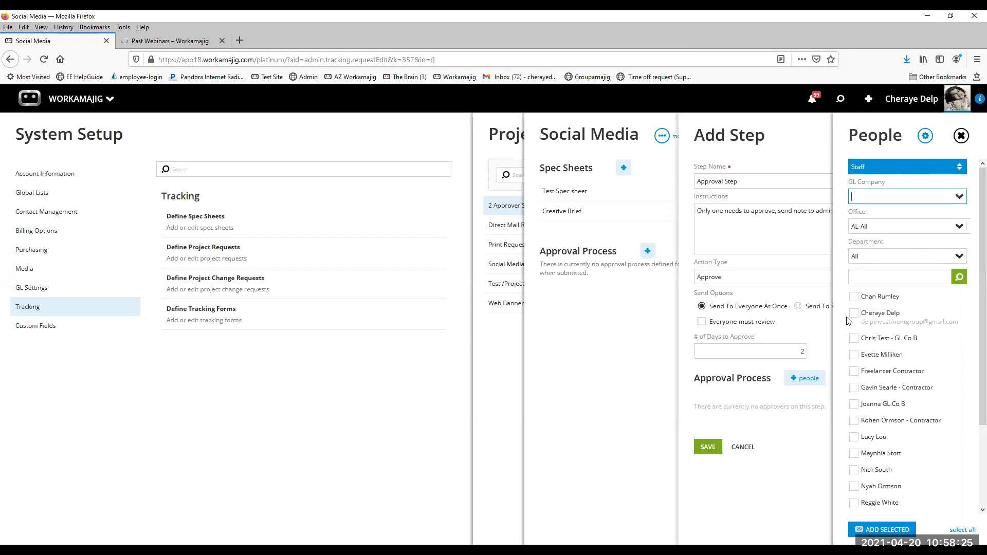
pyautogui.click(853, 314)
pyautogui.click(853, 355)
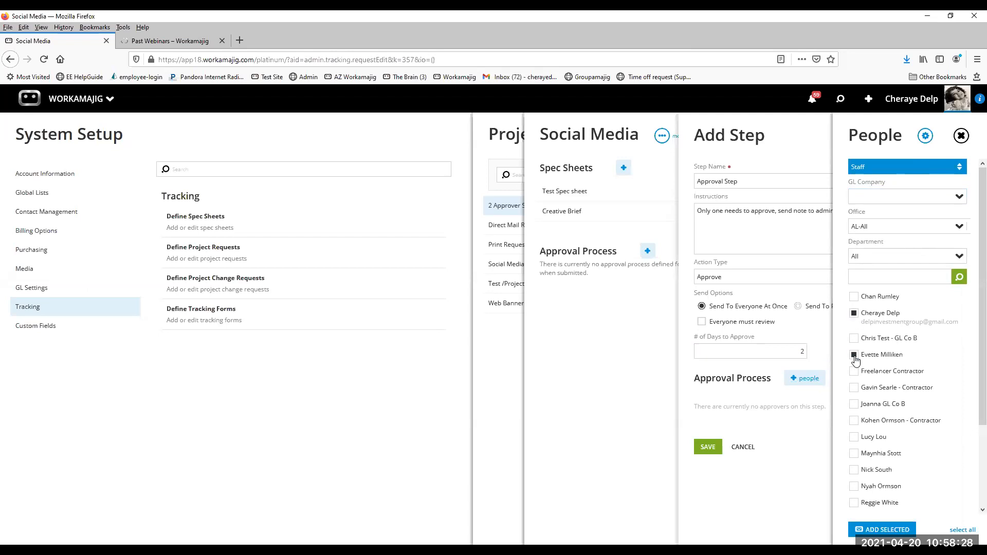
pyautogui.click(883, 530)
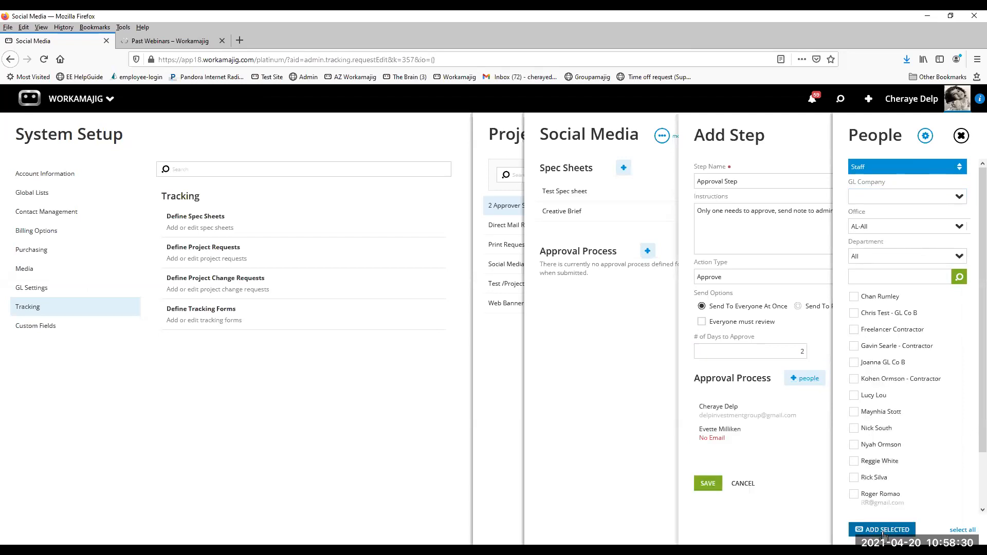
pyautogui.click(960, 136)
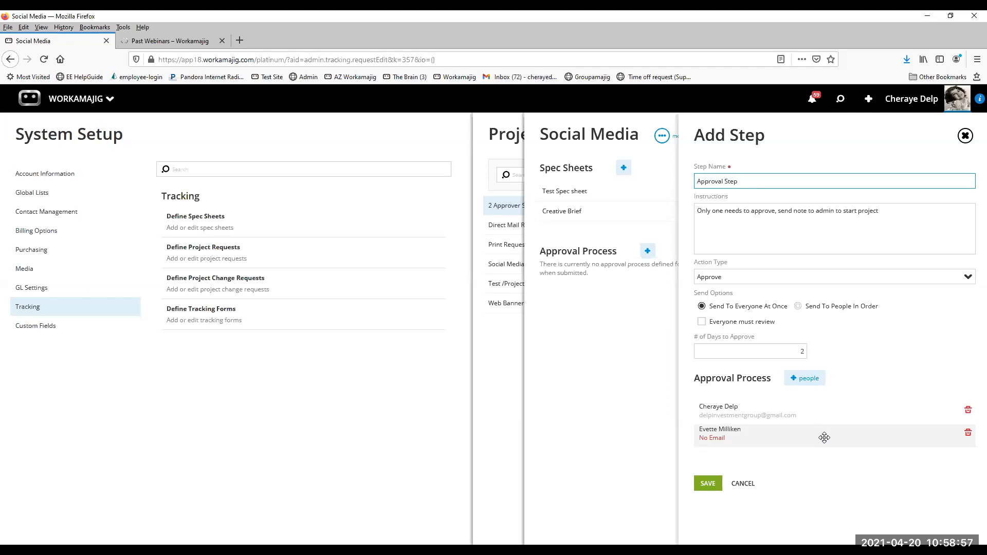
# Step: Delete the approver without an email and save the approval step
pyautogui.click(968, 432)
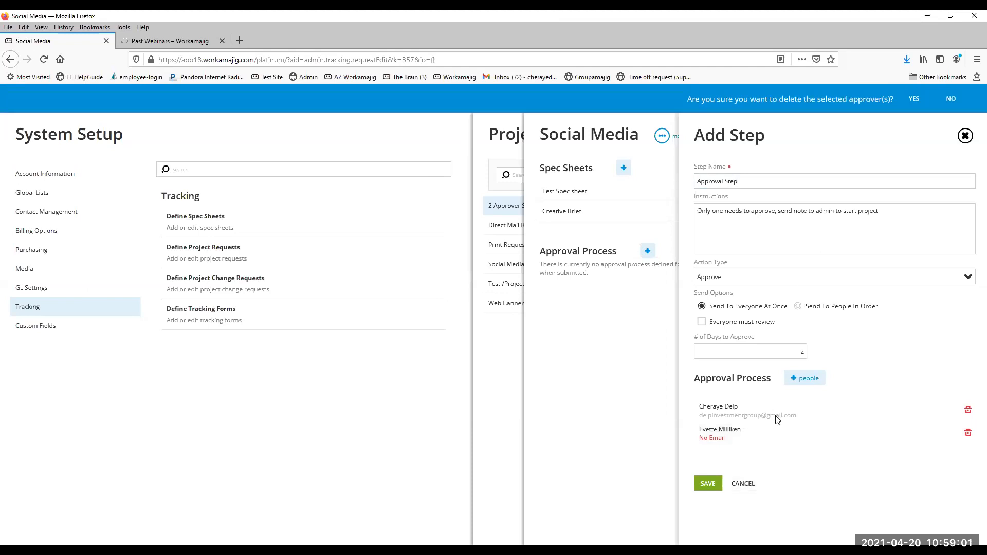
pyautogui.click(913, 98)
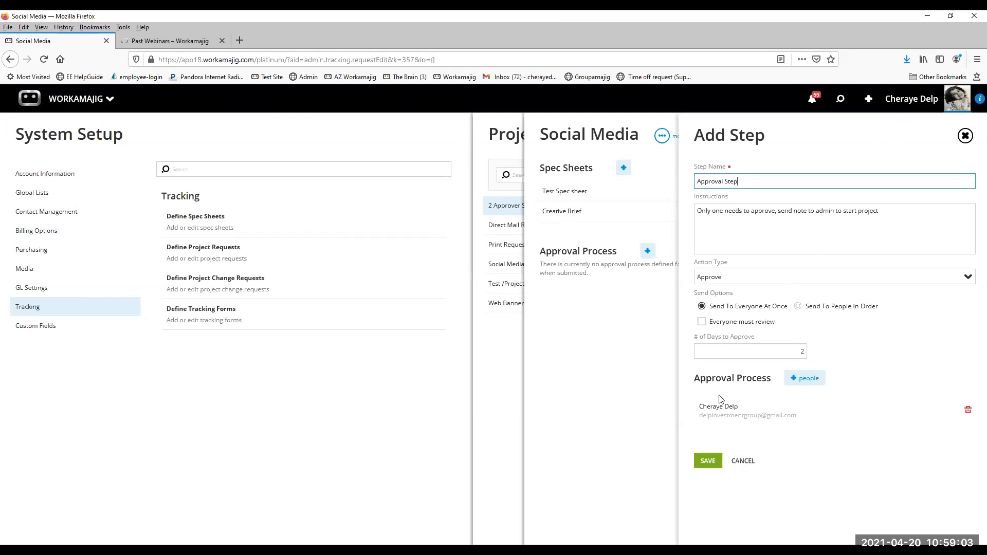
pyautogui.click(705, 460)
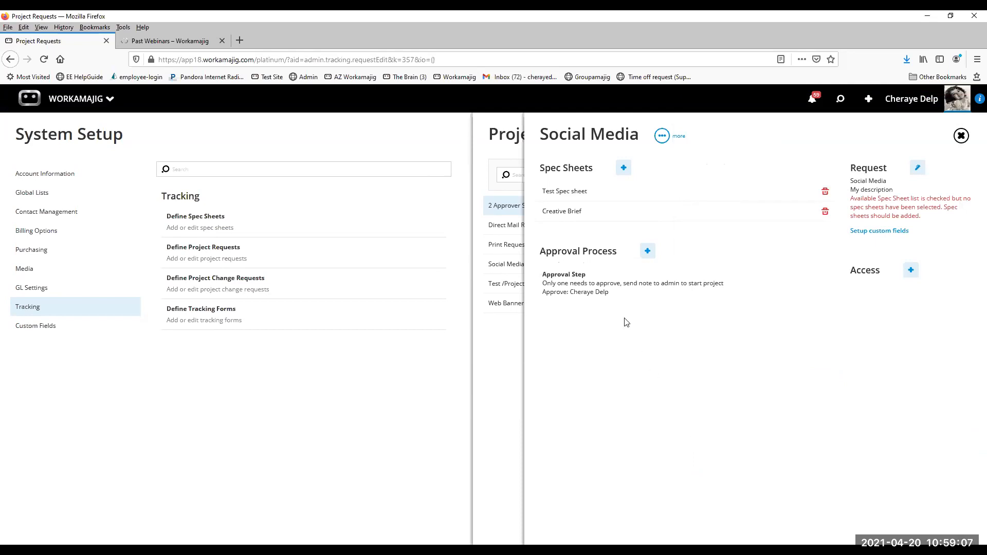
pyautogui.click(647, 252)
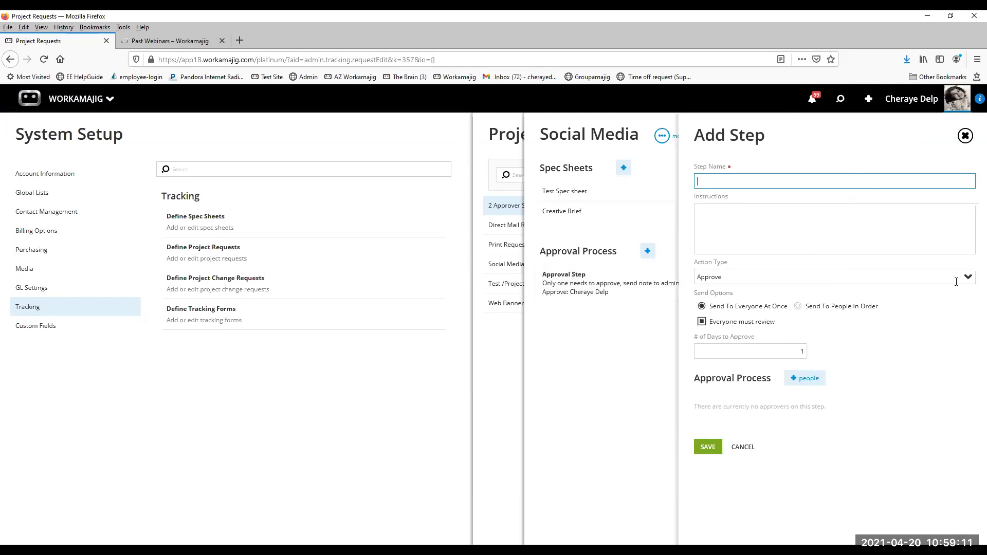
pyautogui.click(962, 278)
pyautogui.click(745, 315)
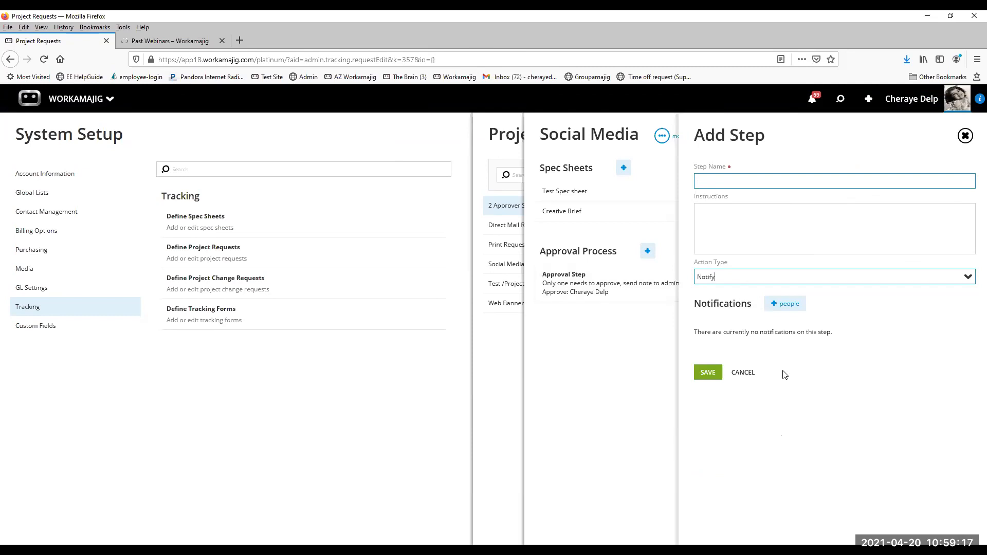
pyautogui.click(753, 377)
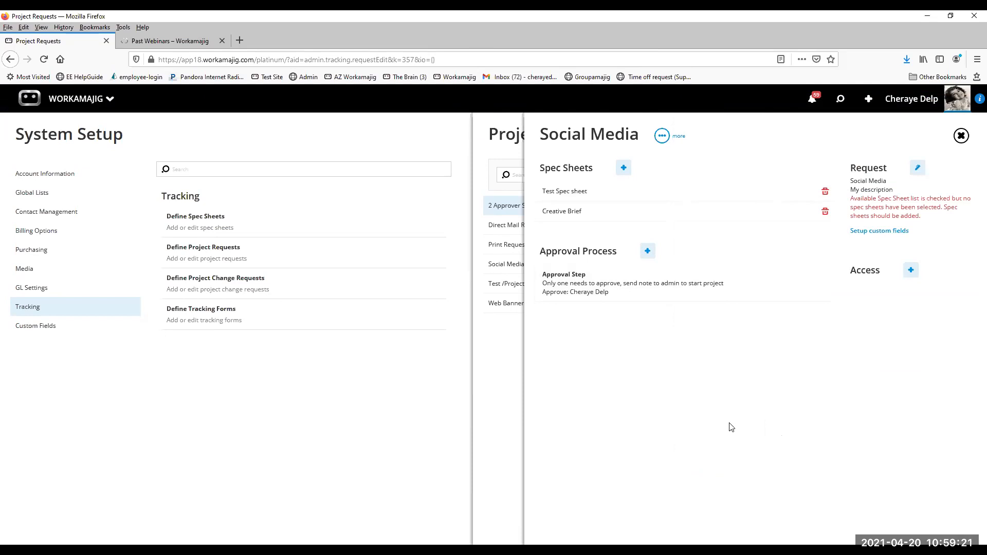
# Step: Give the Account Managers and Clients security groups access to the request, and review the users in each group
pyautogui.click(911, 271)
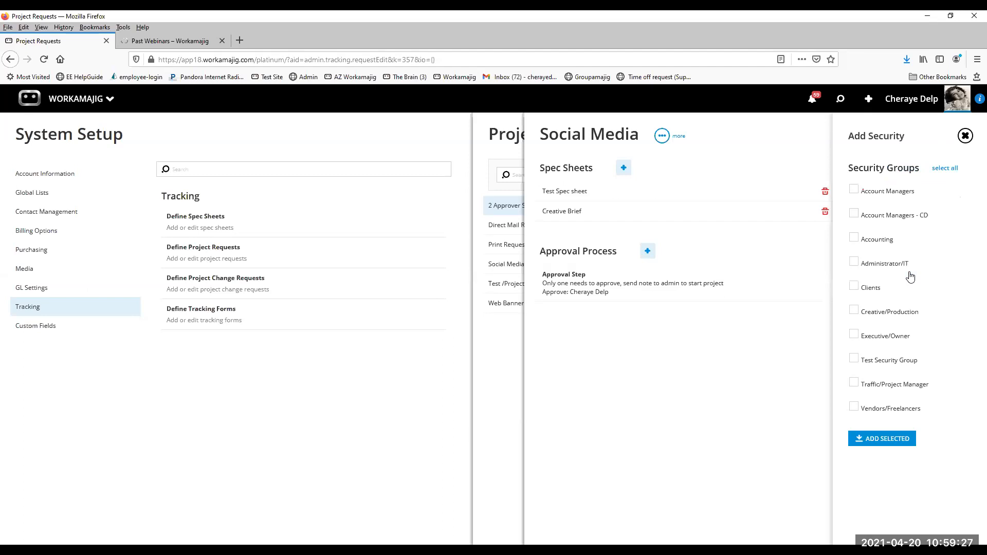
pyautogui.click(853, 189)
pyautogui.click(853, 286)
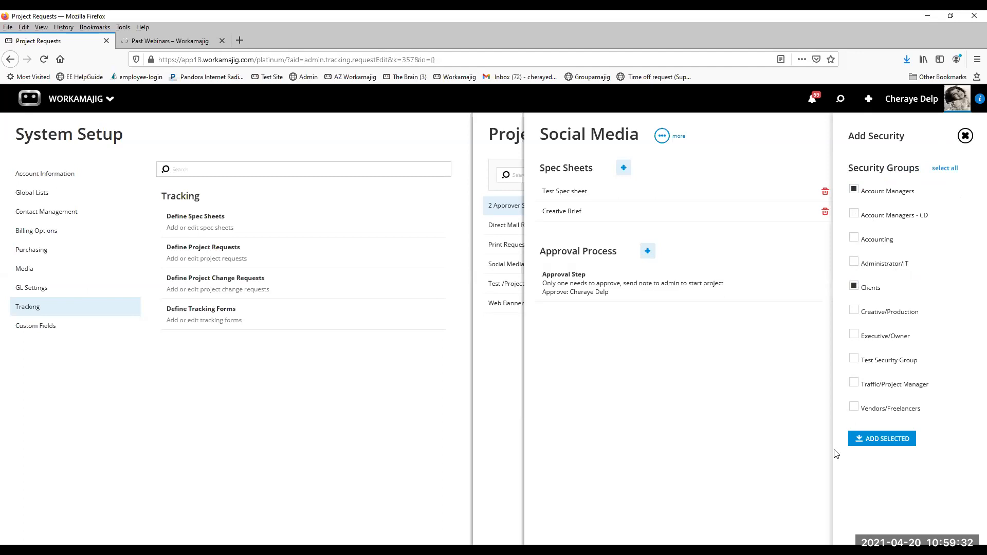
pyautogui.click(867, 440)
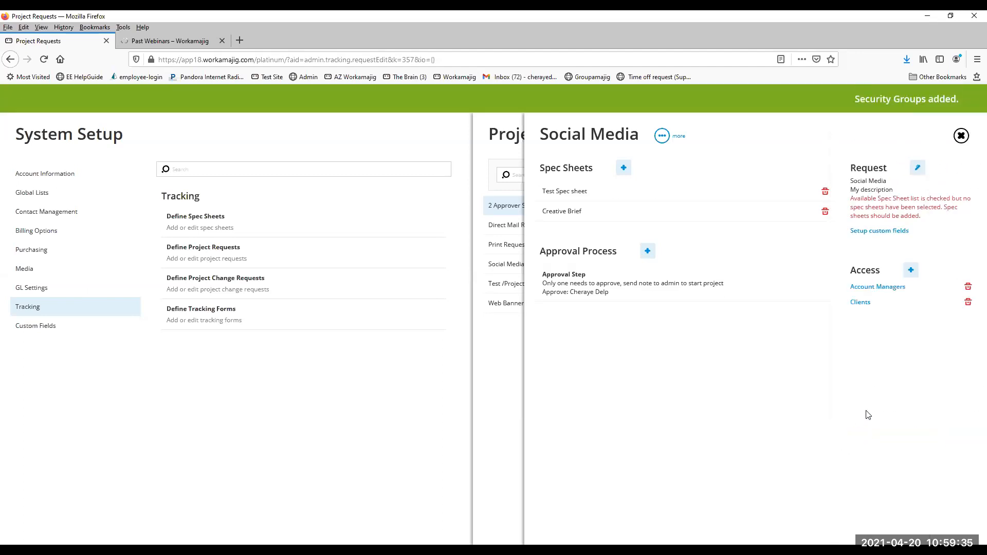
pyautogui.click(875, 287)
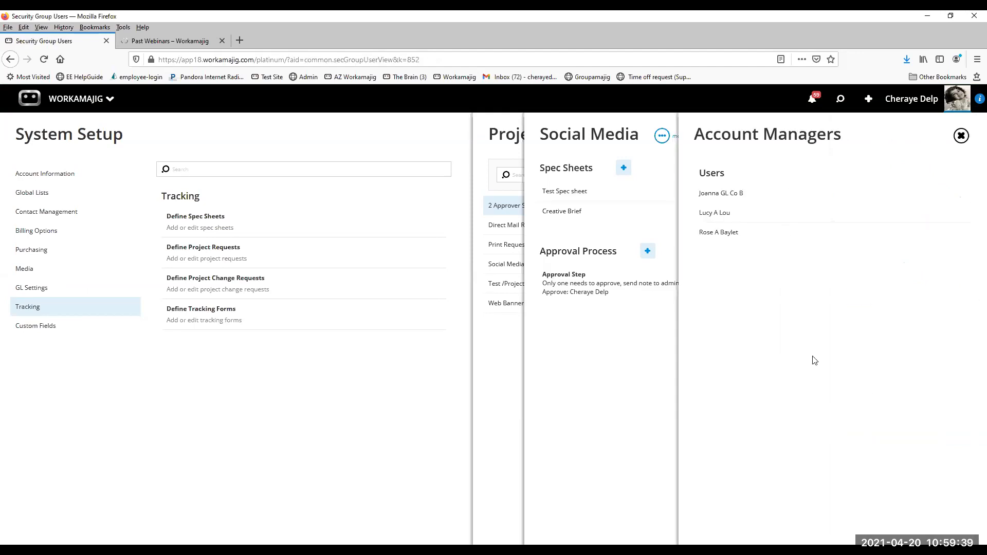
pyautogui.click(960, 135)
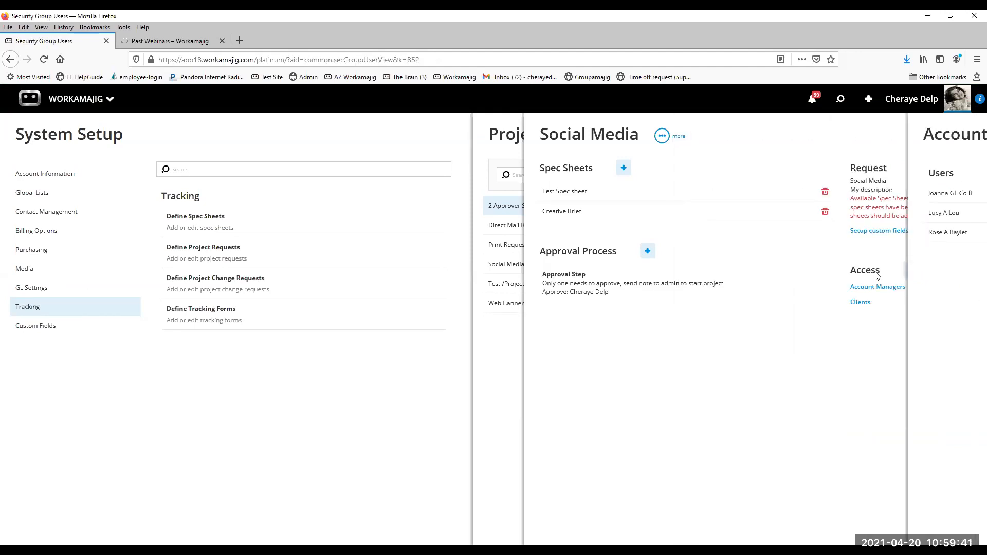
pyautogui.click(860, 302)
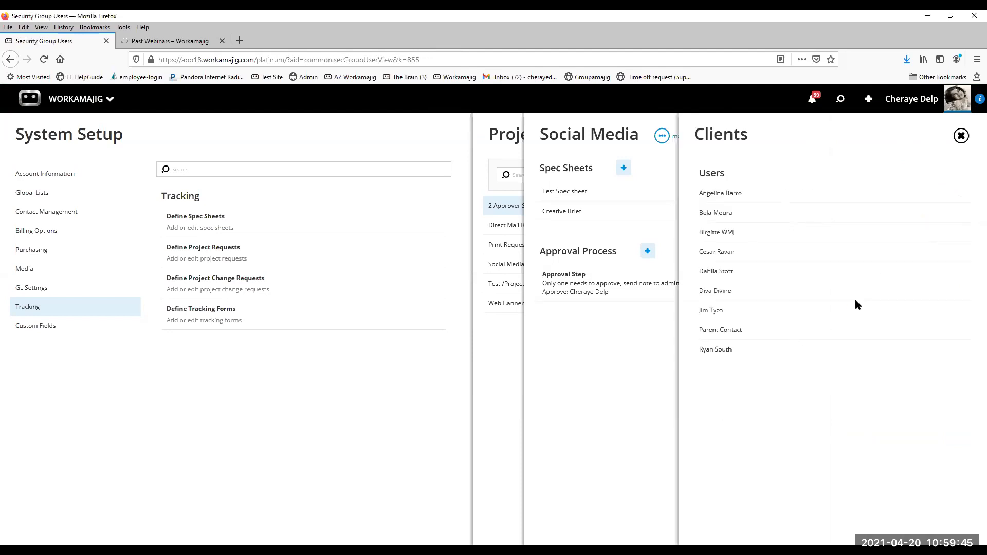
pyautogui.click(961, 135)
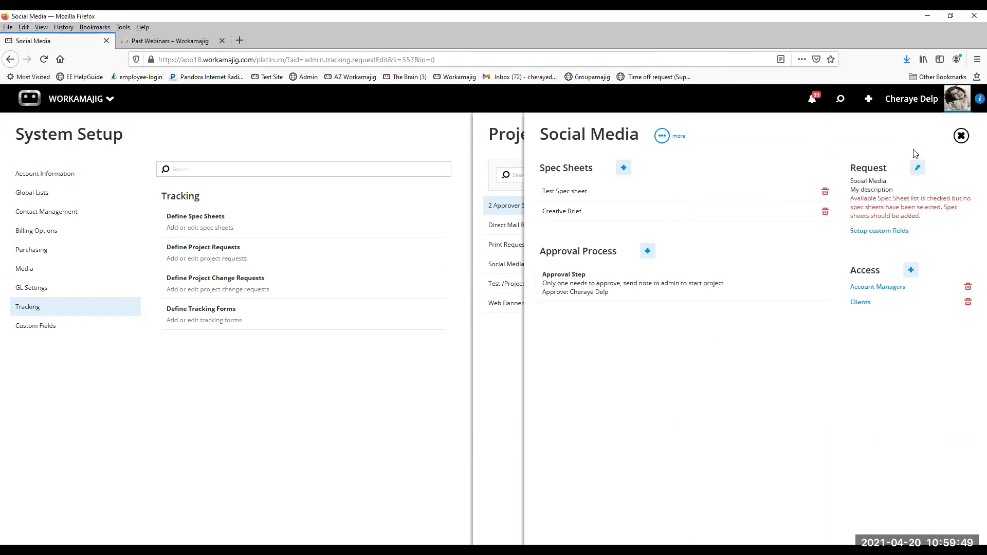
# Step: Add Creative Brief, Photography Specs and Printing Specs to the request's available spec sheets and save the definition
pyautogui.click(918, 170)
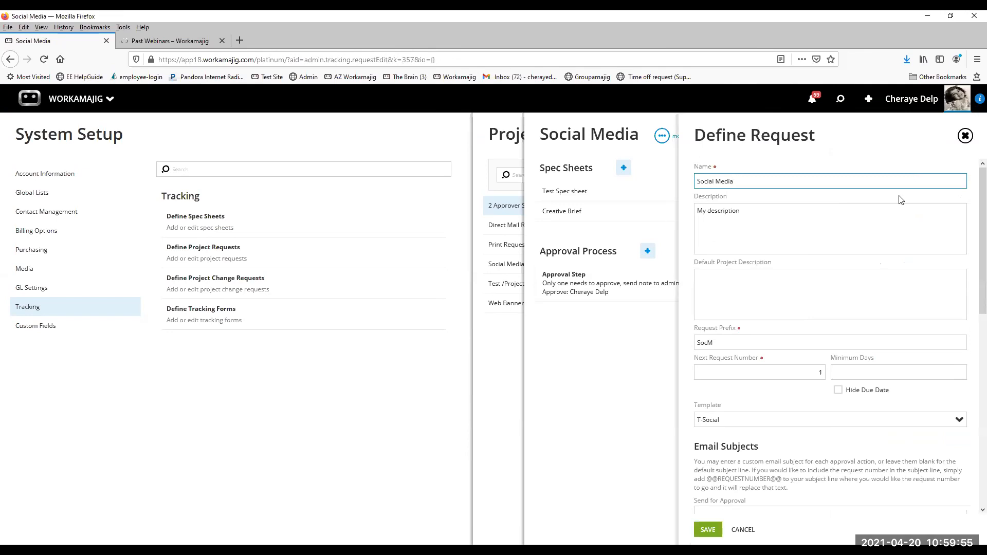
pyautogui.scroll(-10, 899, 199)
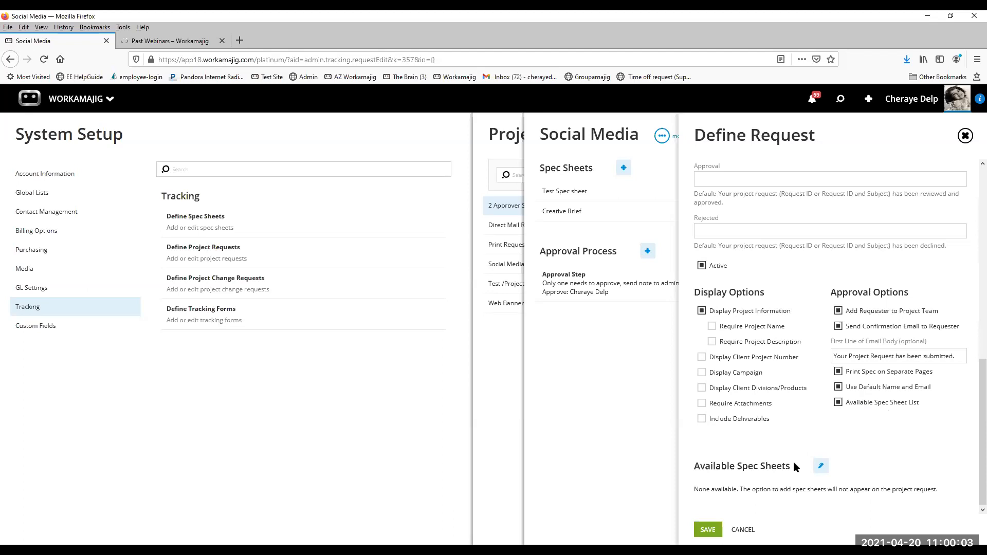
pyautogui.click(823, 467)
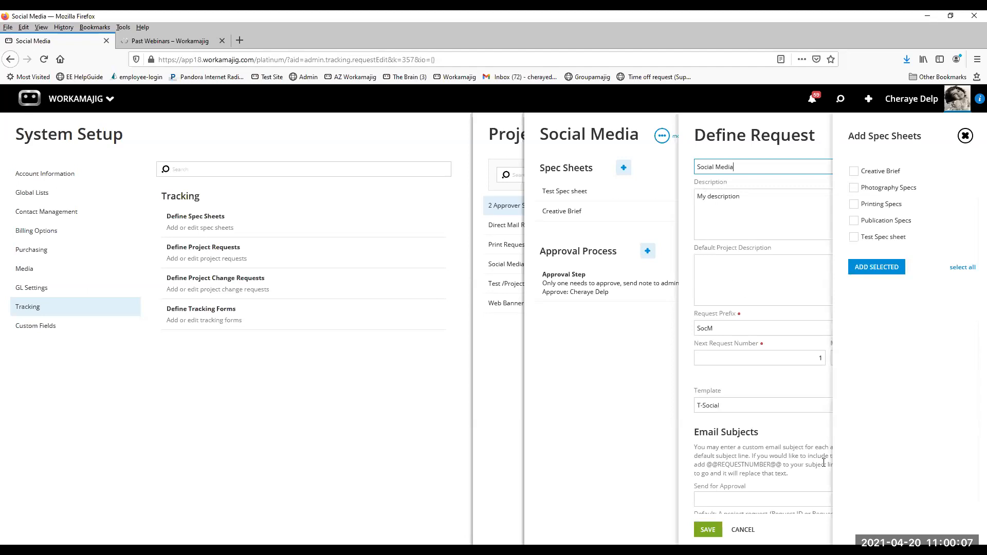
pyautogui.click(853, 171)
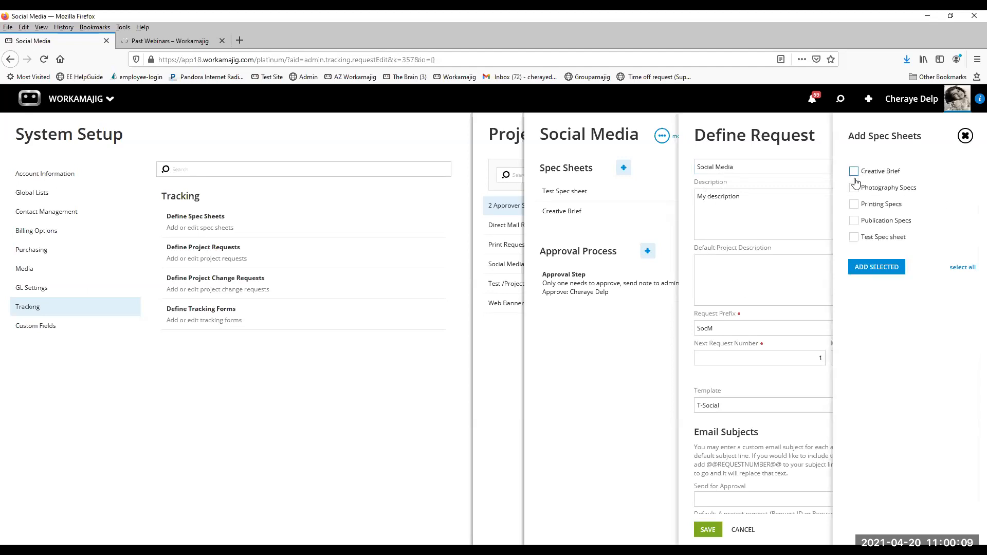
pyautogui.click(853, 188)
pyautogui.click(853, 205)
pyautogui.click(878, 266)
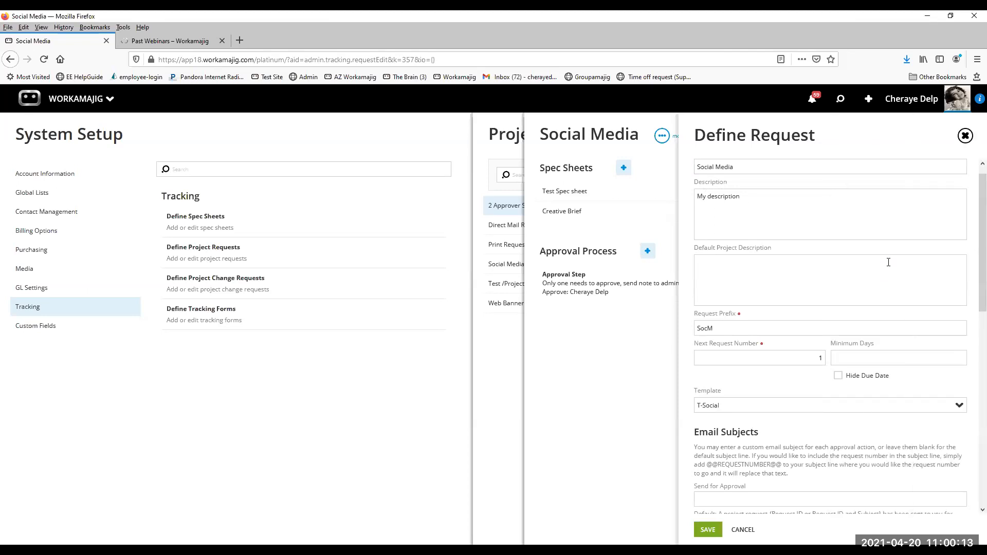
pyautogui.click(718, 534)
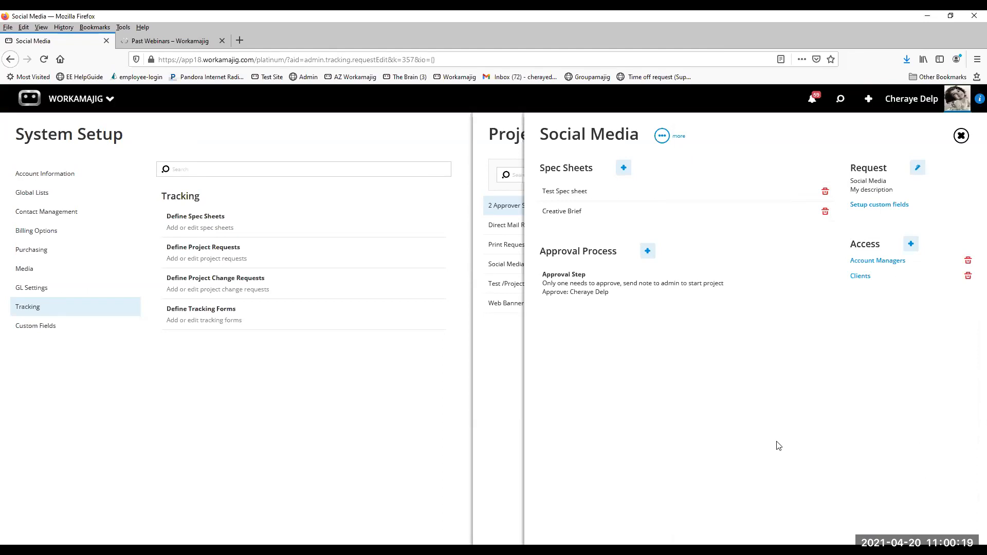
# Step: Open the Social Media request's custom field setup, review the display types offered for a new field, and discard the blank field
pyautogui.click(862, 206)
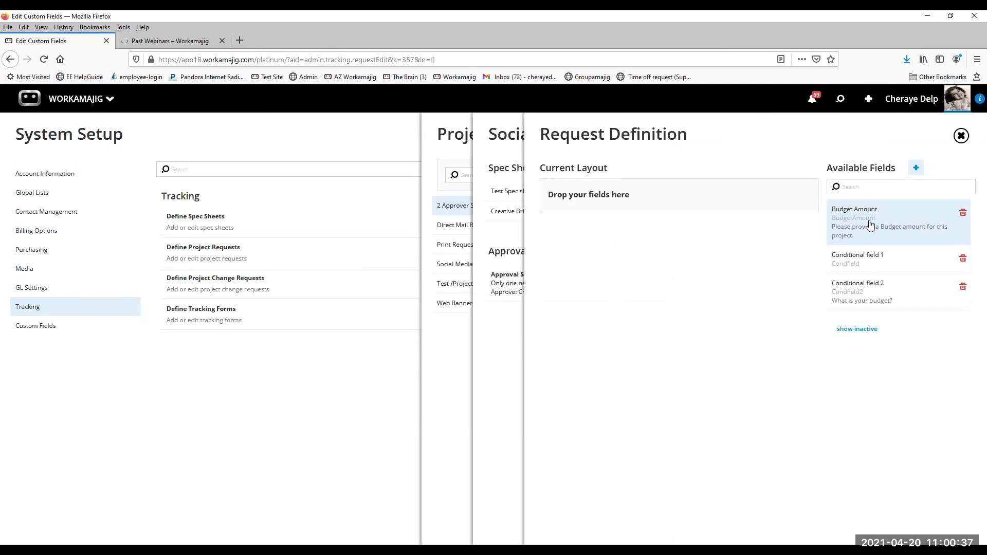
pyautogui.click(916, 170)
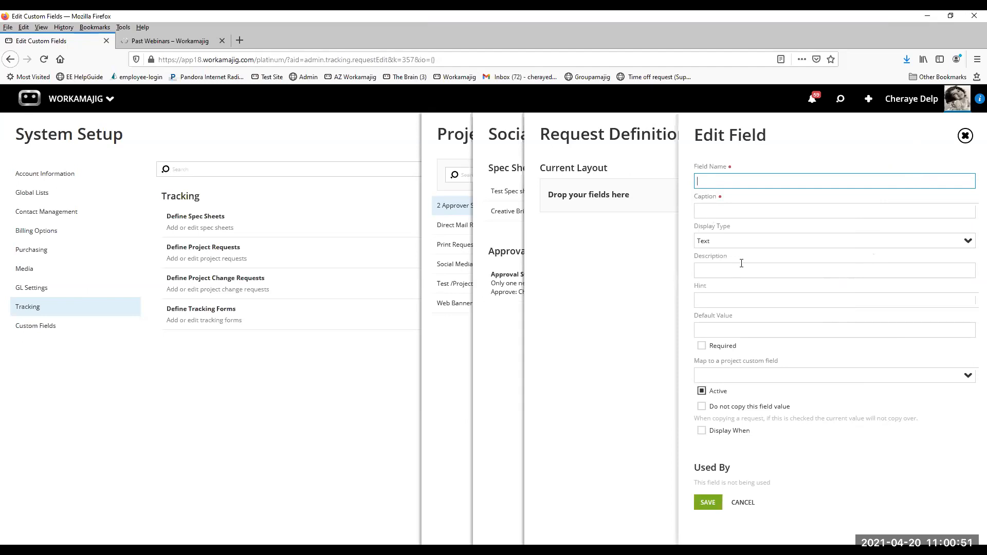
pyautogui.click(969, 242)
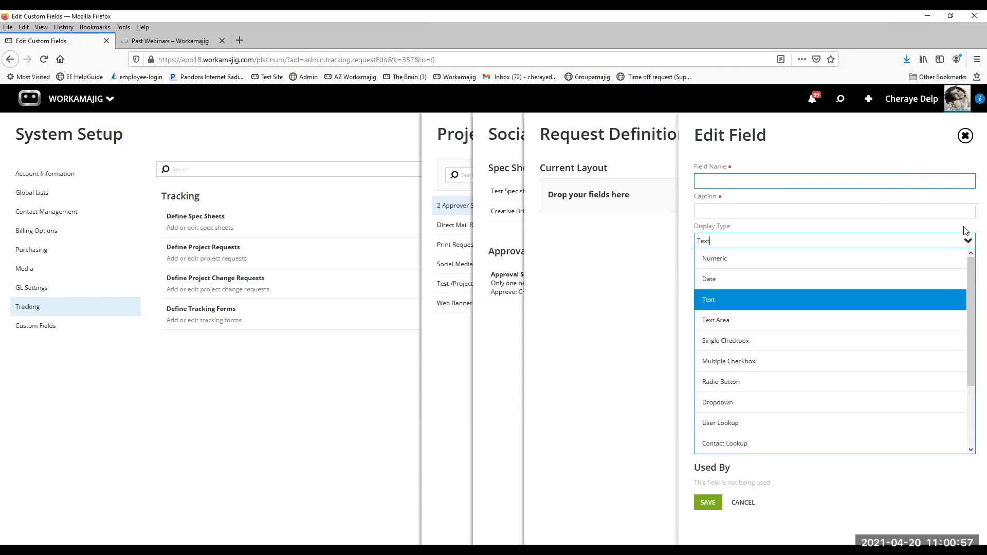
pyautogui.click(967, 234)
pyautogui.click(965, 135)
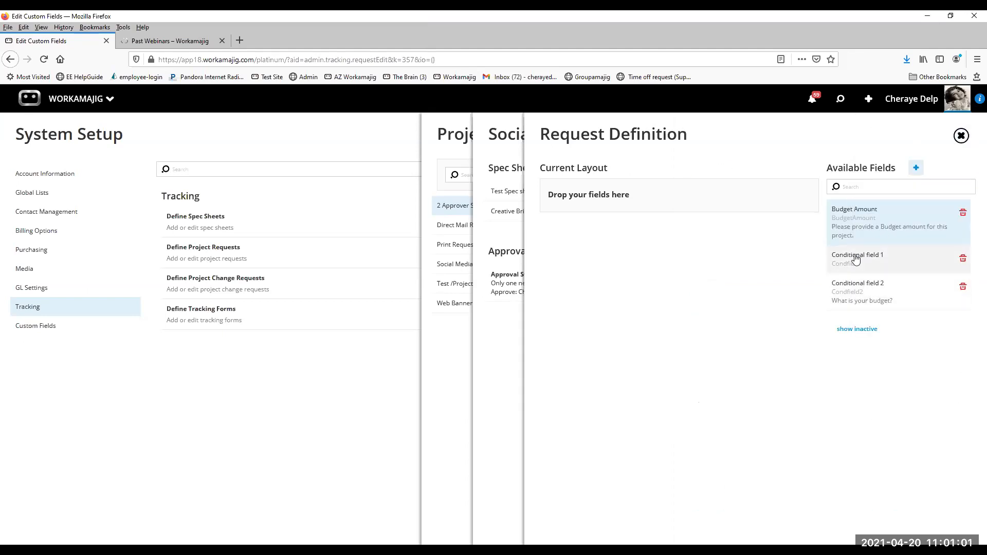
# Step: Add the Budget Amount field to the request's layout and review its mapping to the BudgetAmount project field without saving edits
pyautogui.moveTo(858, 225); pyautogui.dragTo(591, 208)
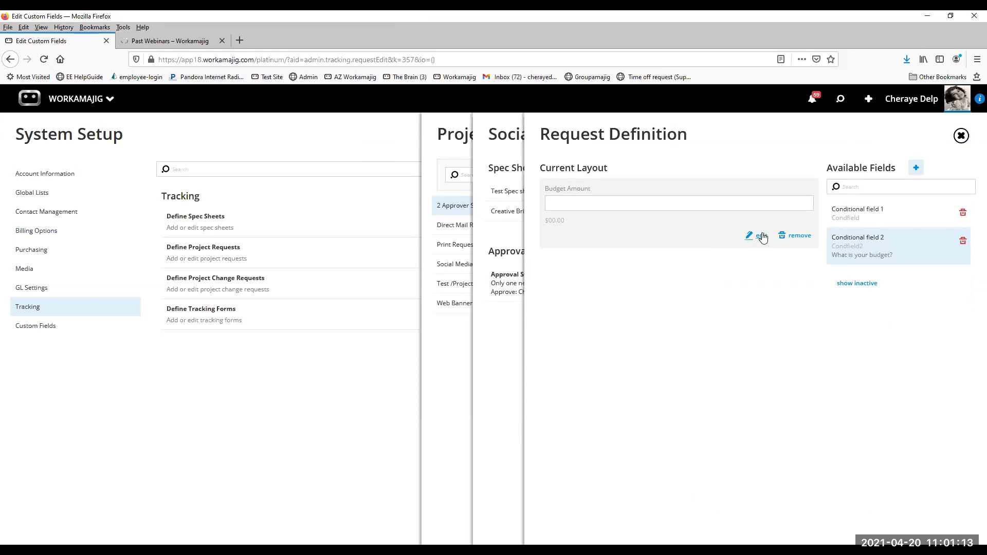
pyautogui.click(759, 236)
pyautogui.scroll(-1, 856, 402)
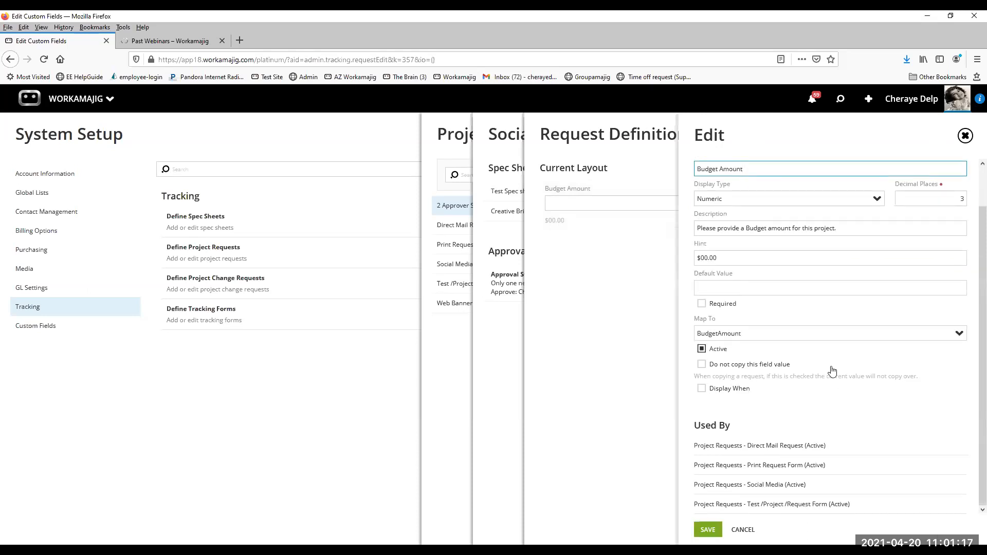
pyautogui.click(959, 334)
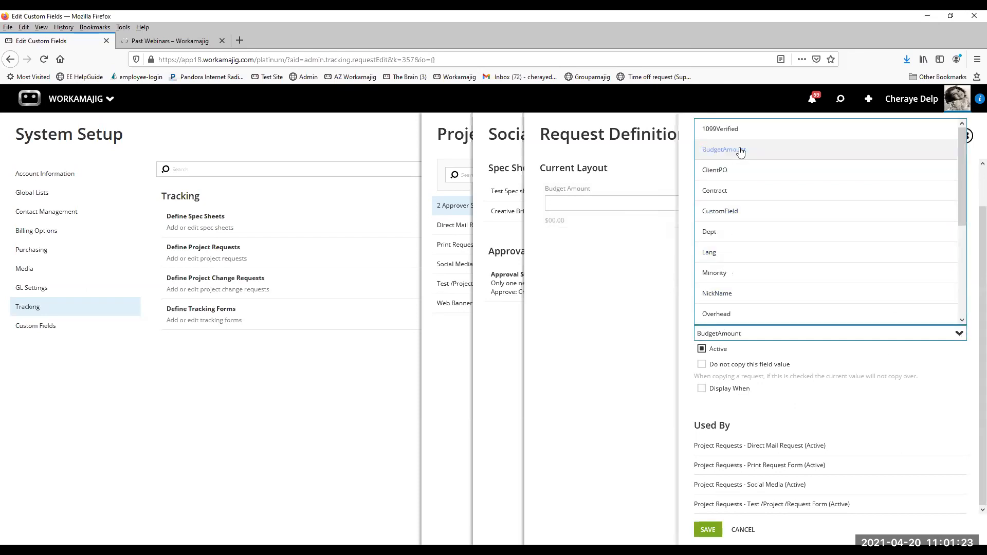
pyautogui.click(740, 150)
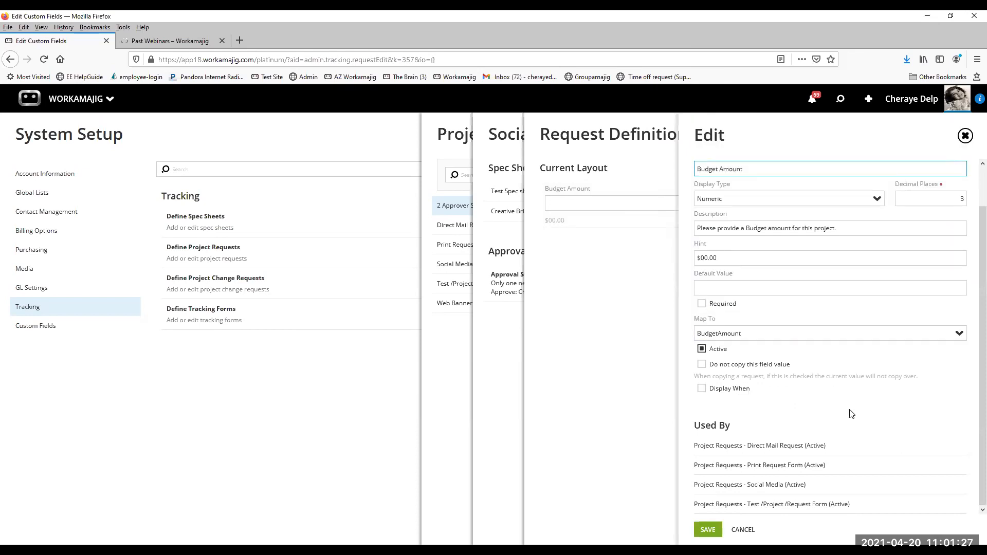
pyautogui.click(741, 530)
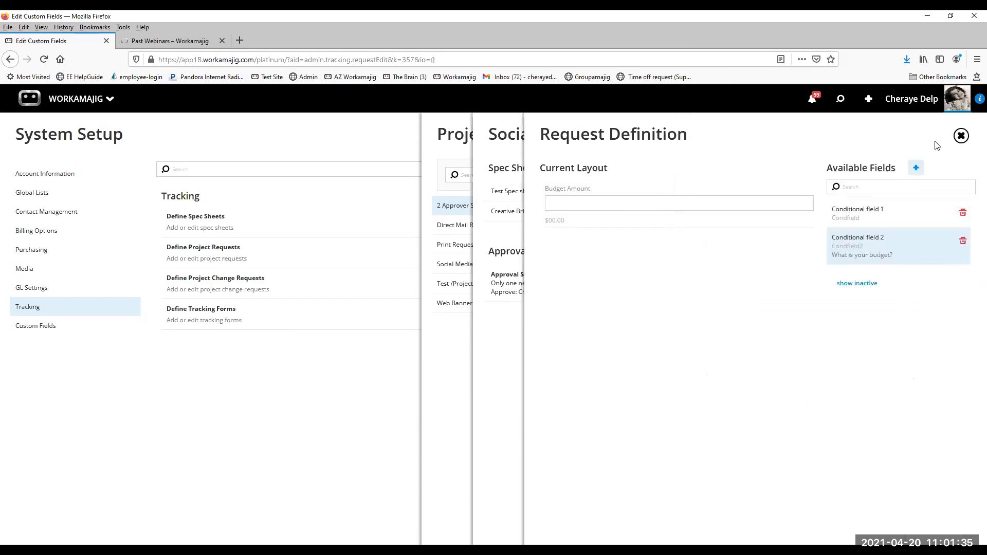
# Step: Leave the request definition and examine the Budget Amount field in the custom field layout for projects
pyautogui.click(959, 137)
pyautogui.click(959, 137)
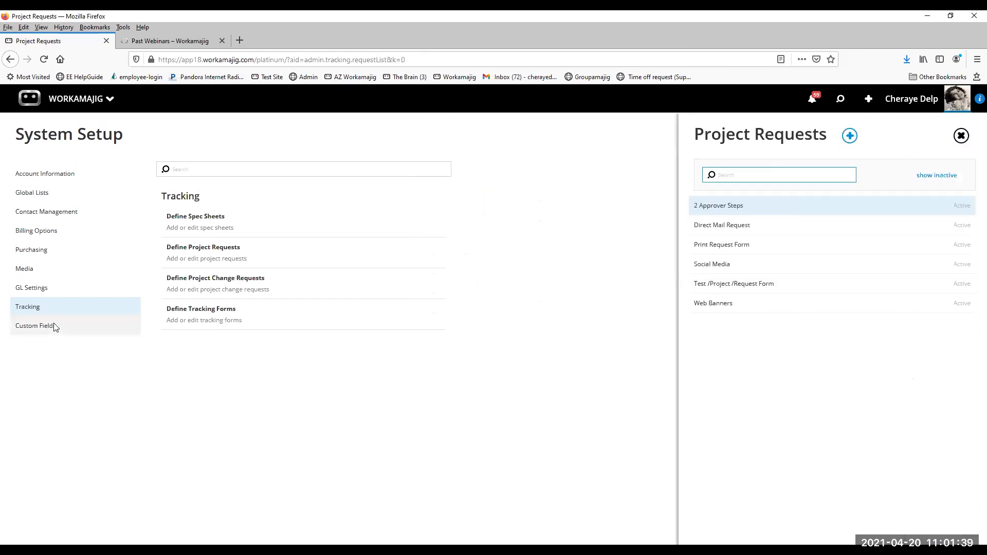
pyautogui.click(36, 327)
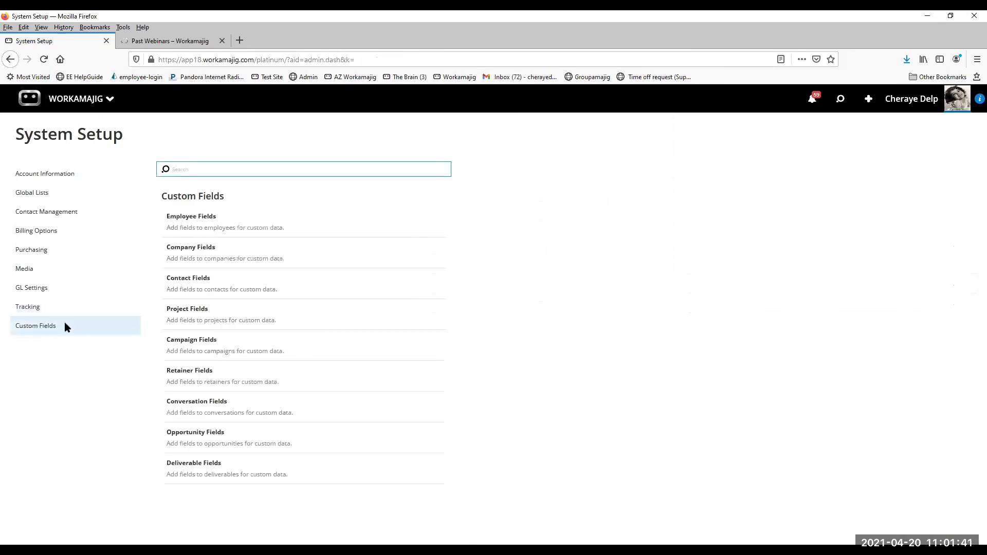
pyautogui.click(247, 307)
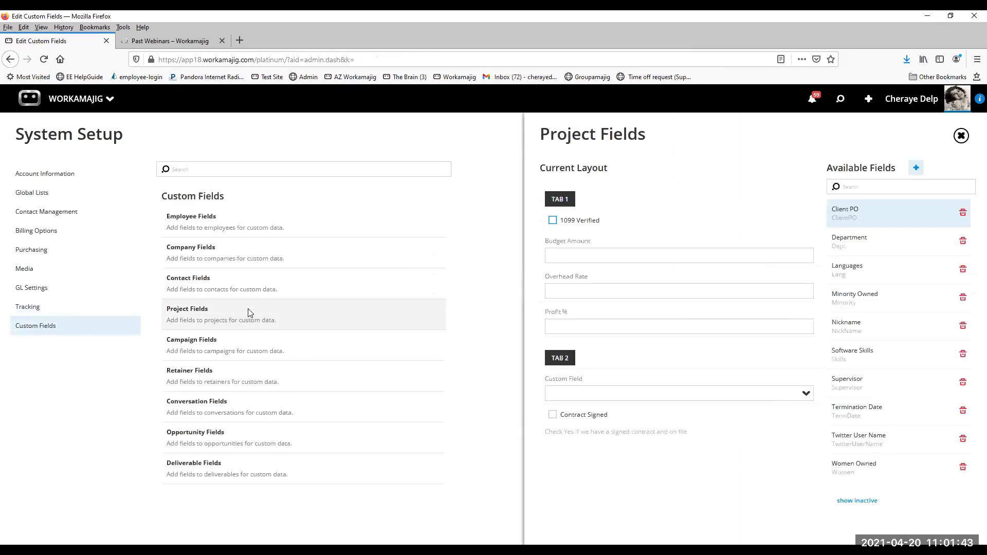
pyautogui.moveTo(612, 242)
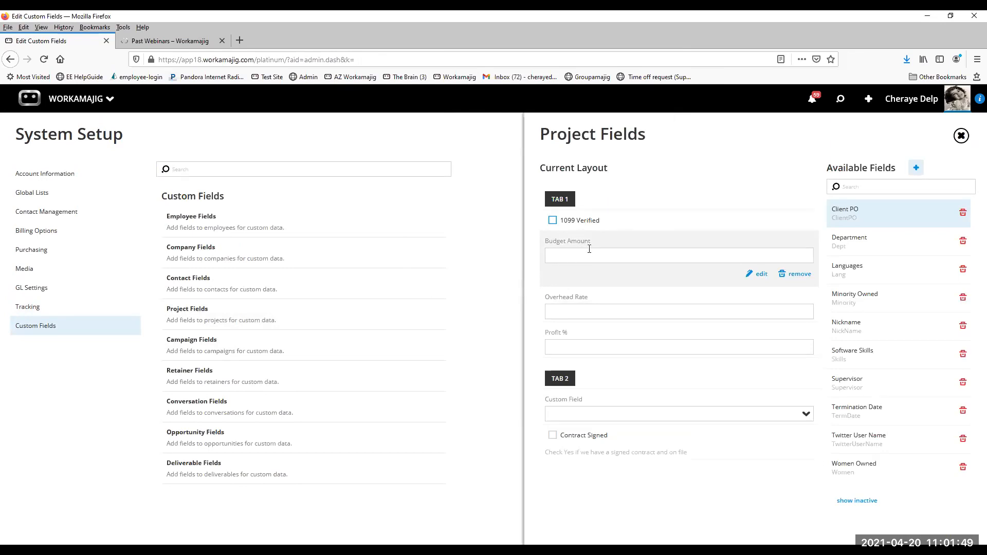
# Step: Reopen the Social Media request definition to review its spec sheets, approval step and access, and close it
pyautogui.click(86, 306)
pyautogui.click(232, 258)
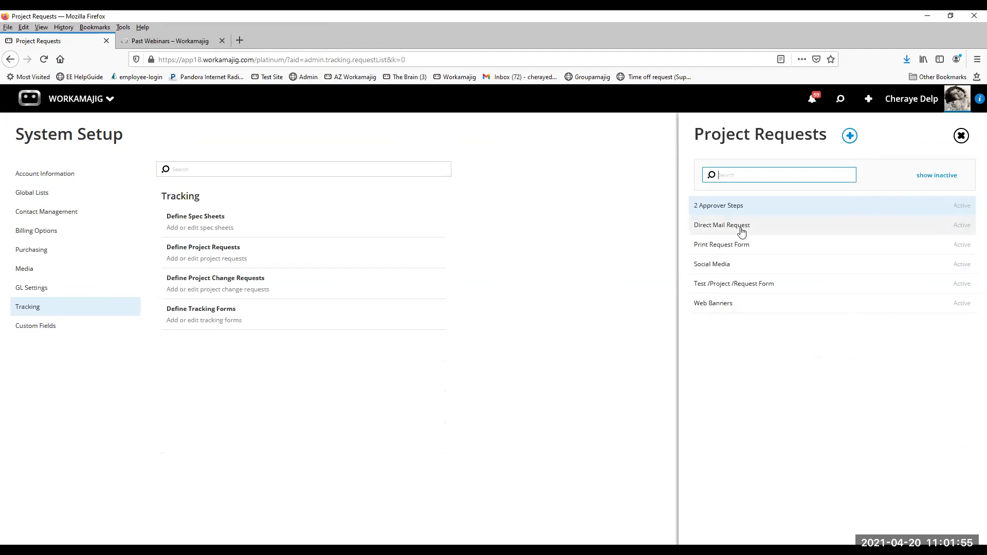
pyautogui.click(741, 265)
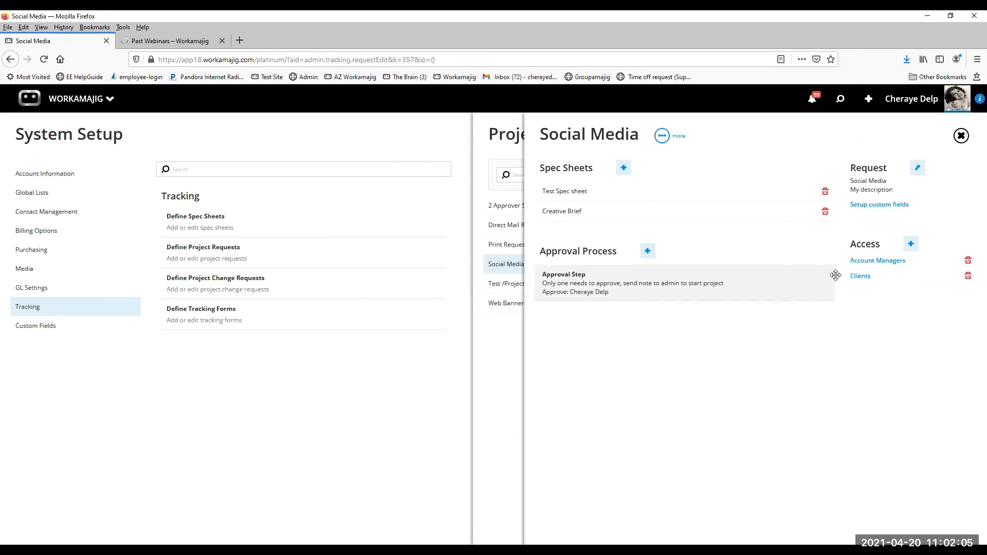
pyautogui.click(960, 136)
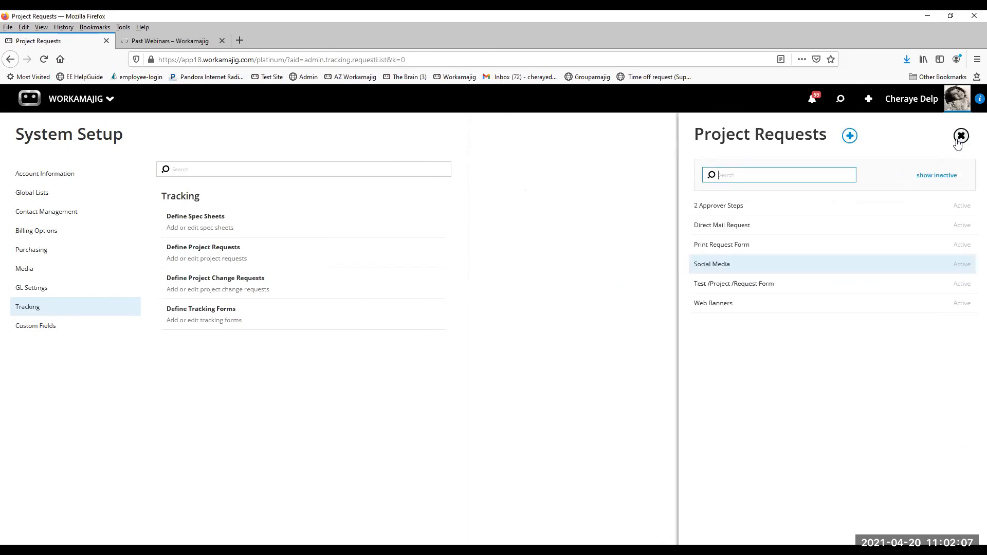
pyautogui.click(960, 137)
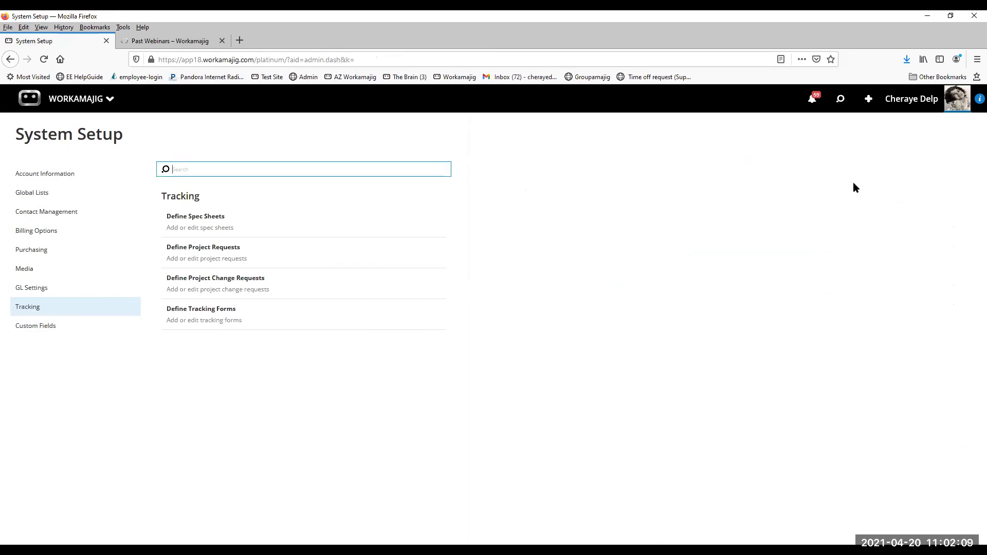
# Step: Start a new Social Media project request to check the Budget Amount field on its first page, and close it without submitting
pyautogui.click(867, 104)
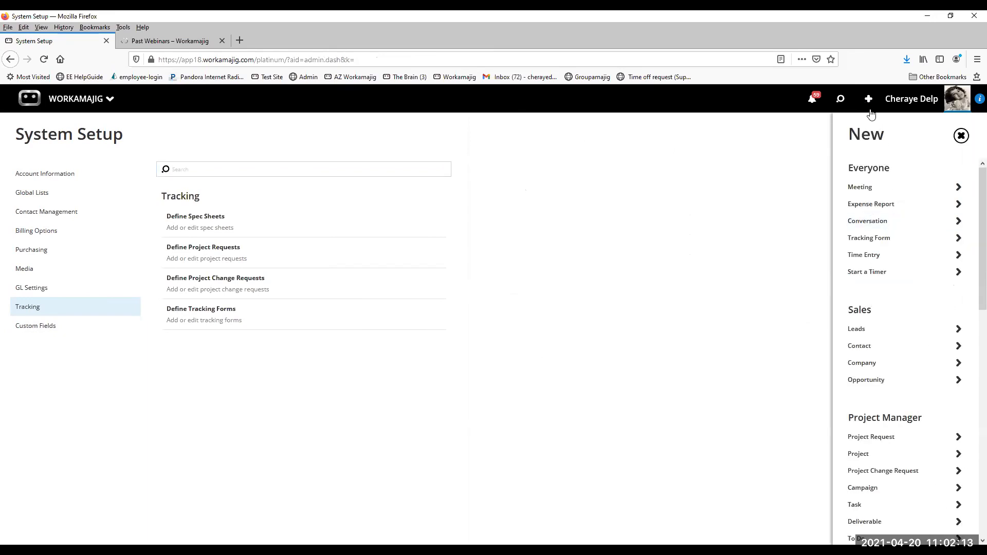
pyautogui.click(877, 437)
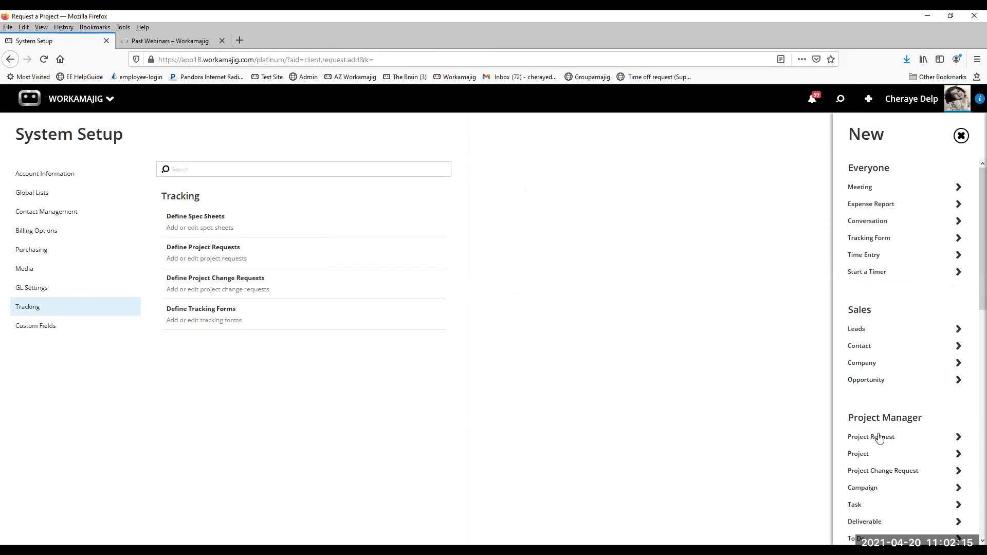
pyautogui.click(719, 322)
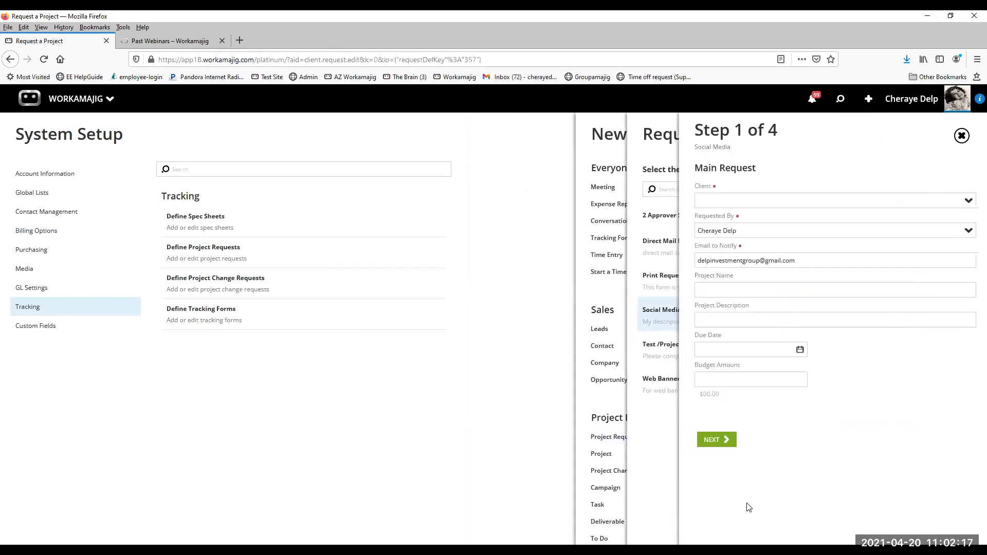
pyautogui.click(961, 135)
pyautogui.click(961, 136)
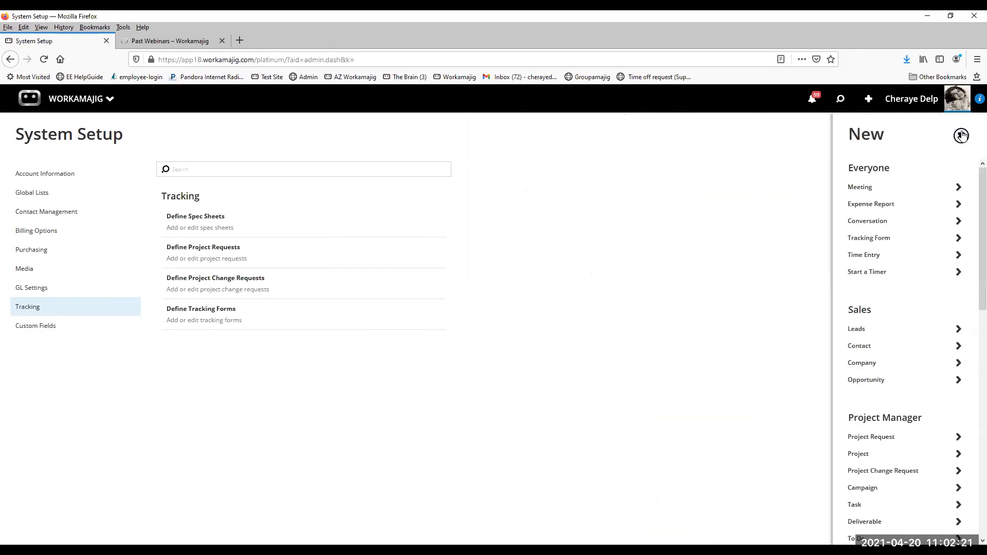
pyautogui.click(959, 137)
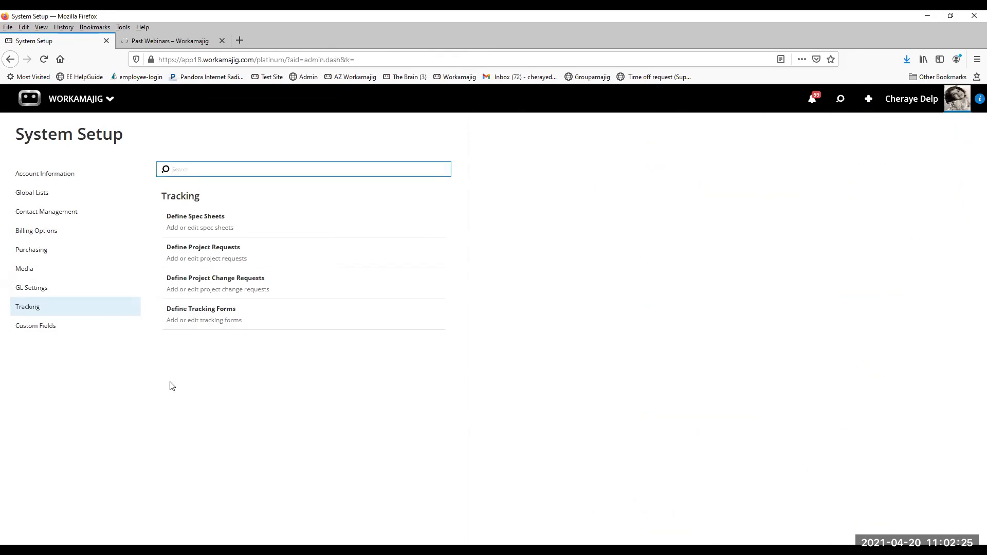
# Step: Open the Security Settings for the Accounting group and filter its full user rights by "request"
pyautogui.click(106, 174)
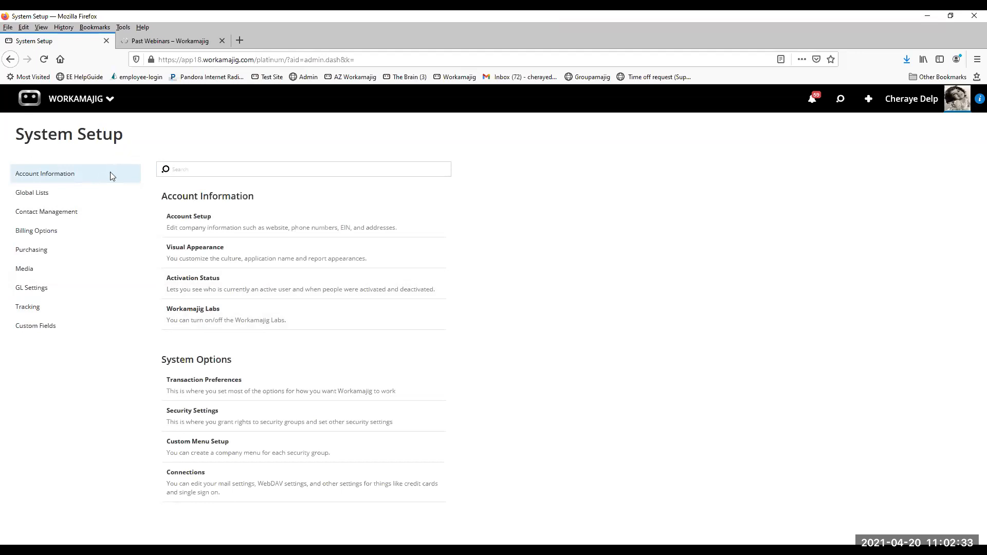
pyautogui.click(198, 422)
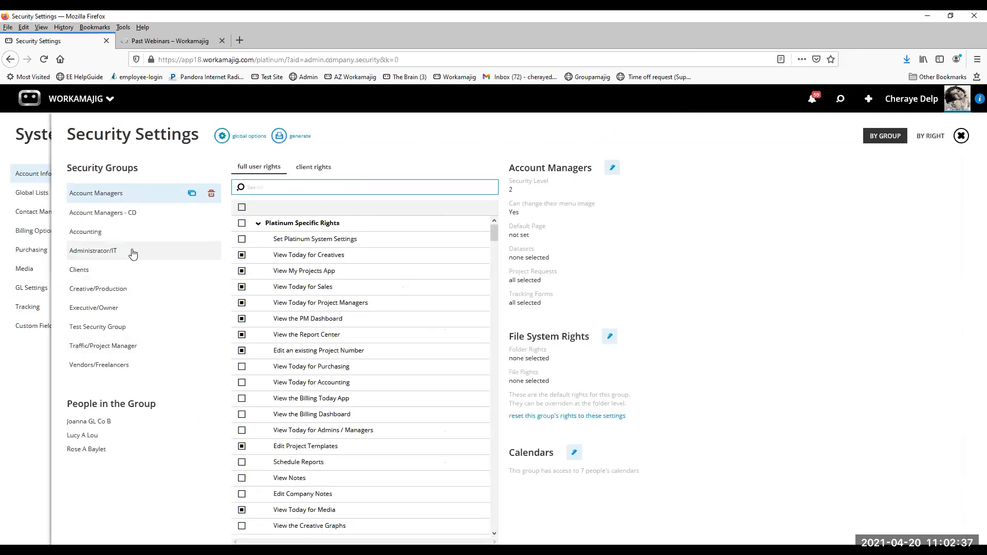
pyautogui.click(98, 238)
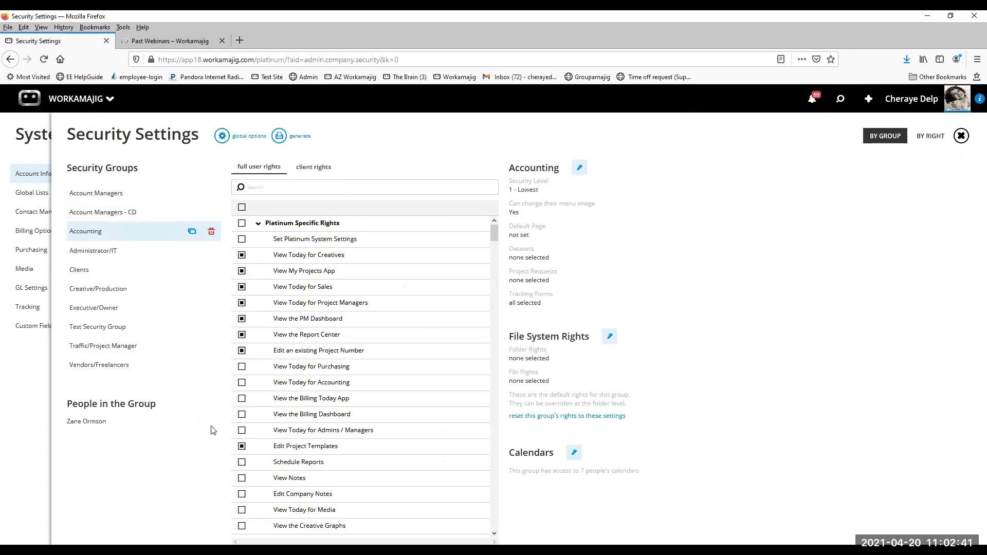
pyautogui.click(324, 191)
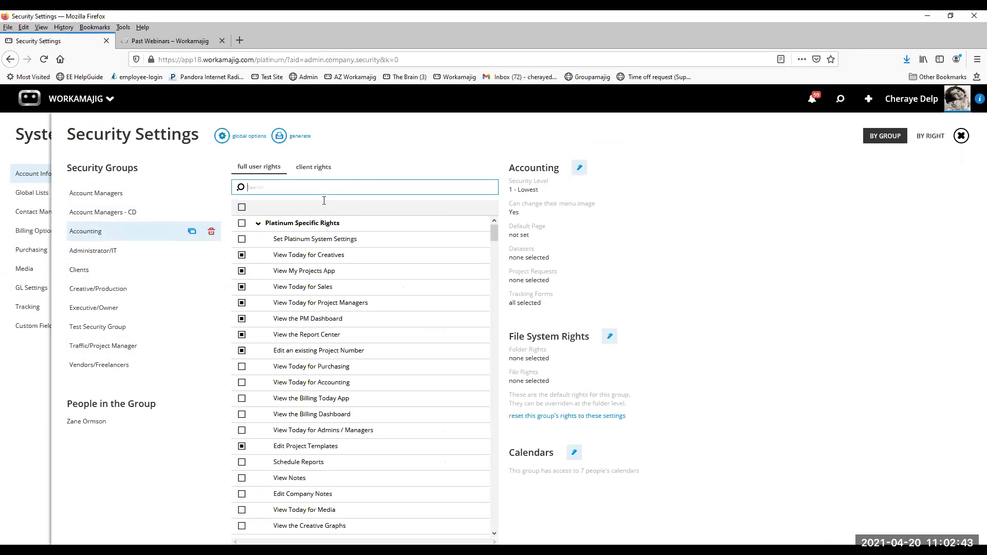
pyautogui.write('request')
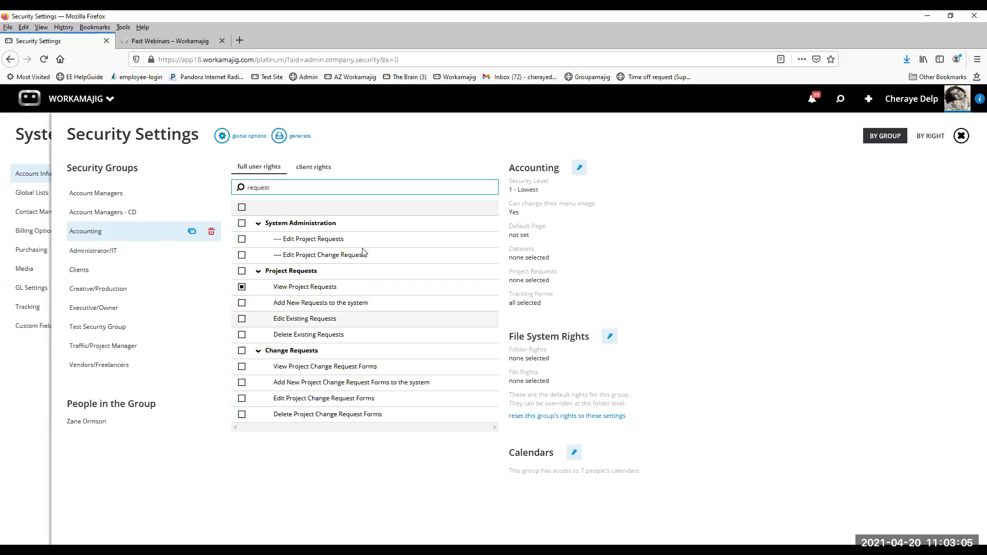
# Step: Filter the Accounting group's client rights by "request" to review the project request permissions
pyautogui.click(318, 174)
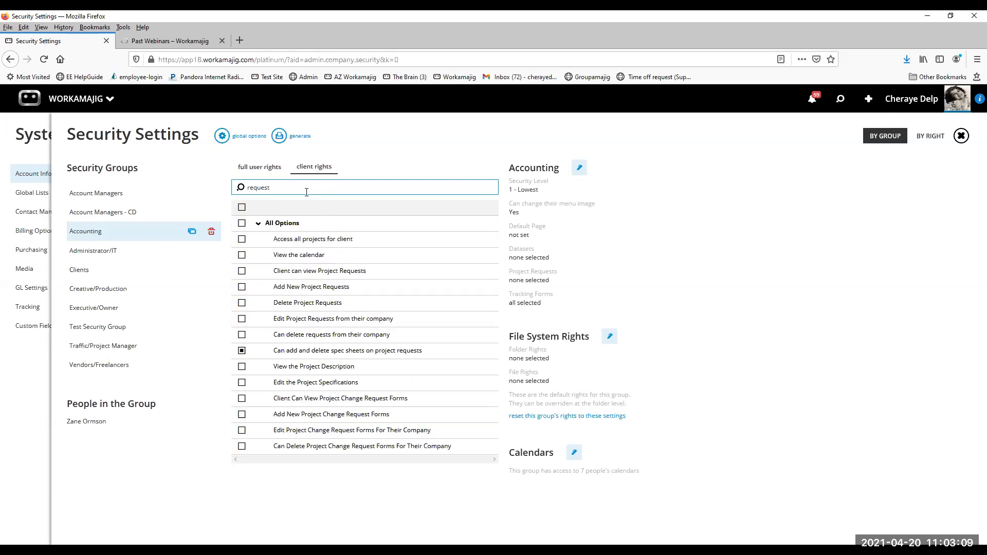
pyautogui.press('BackSpace')
pyautogui.press('BackSpace')
pyautogui.press('BackSpace')
pyautogui.write('quest')
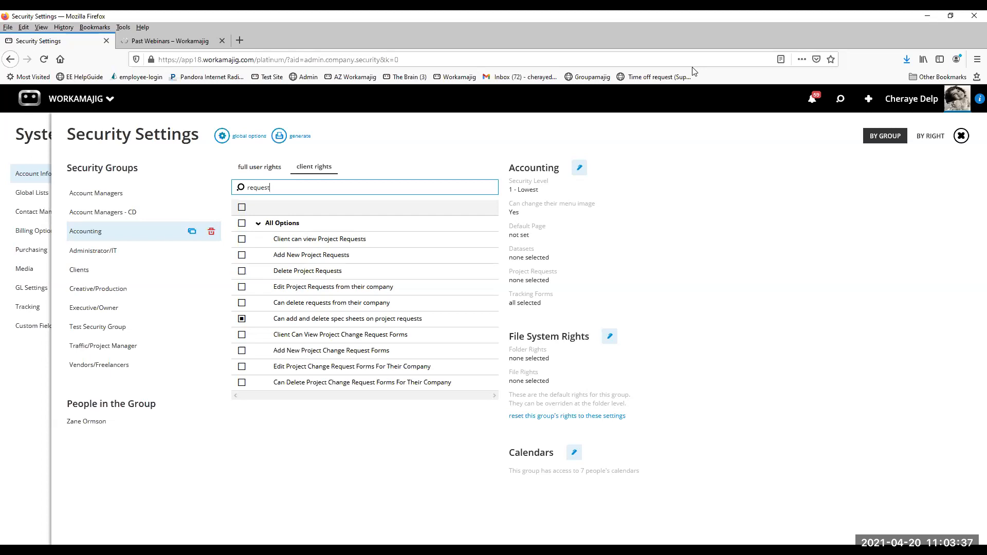
pyautogui.click(647, 154)
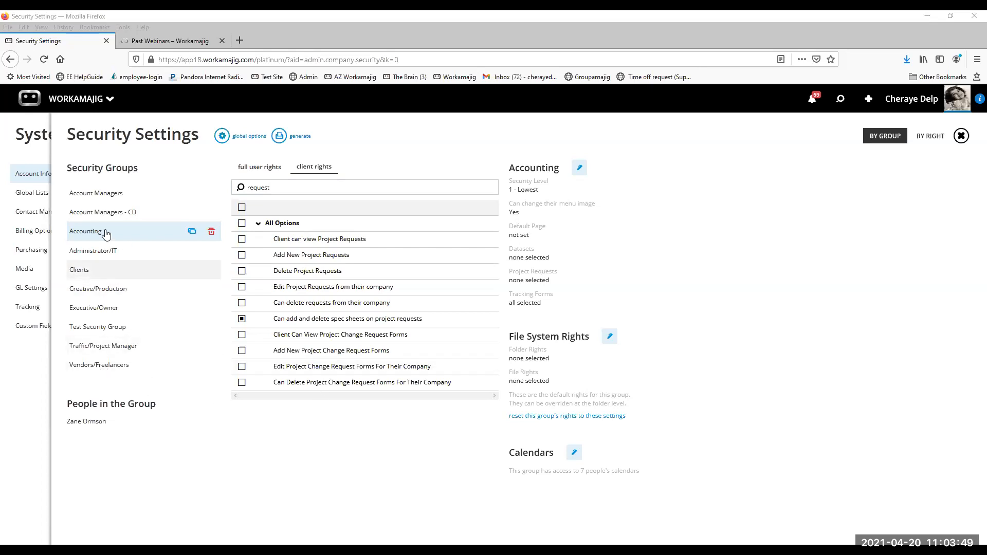
# Step: Open the Direct Mail Request definition, review its custom field layout and available fields, and return to the Tracking setup
pyautogui.click(46, 308)
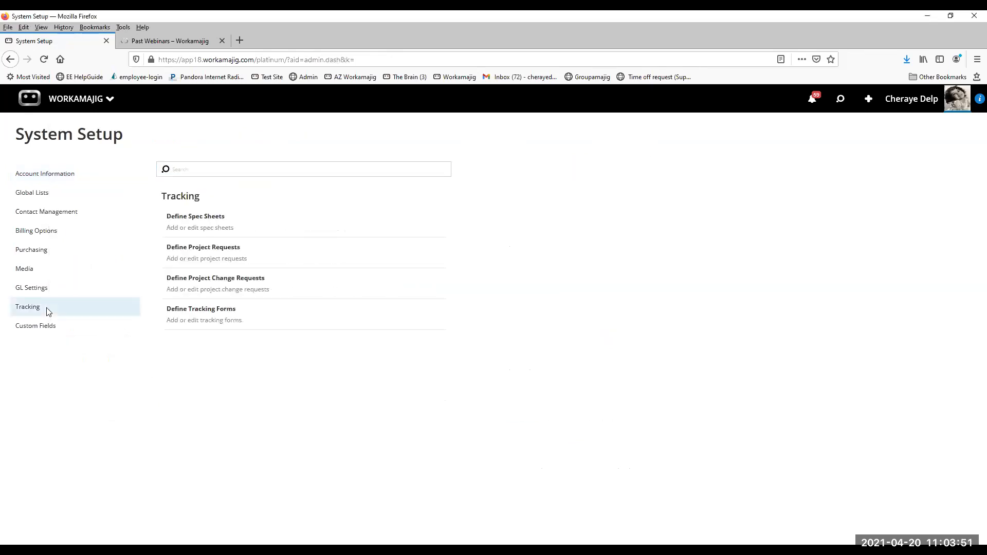
pyautogui.click(271, 260)
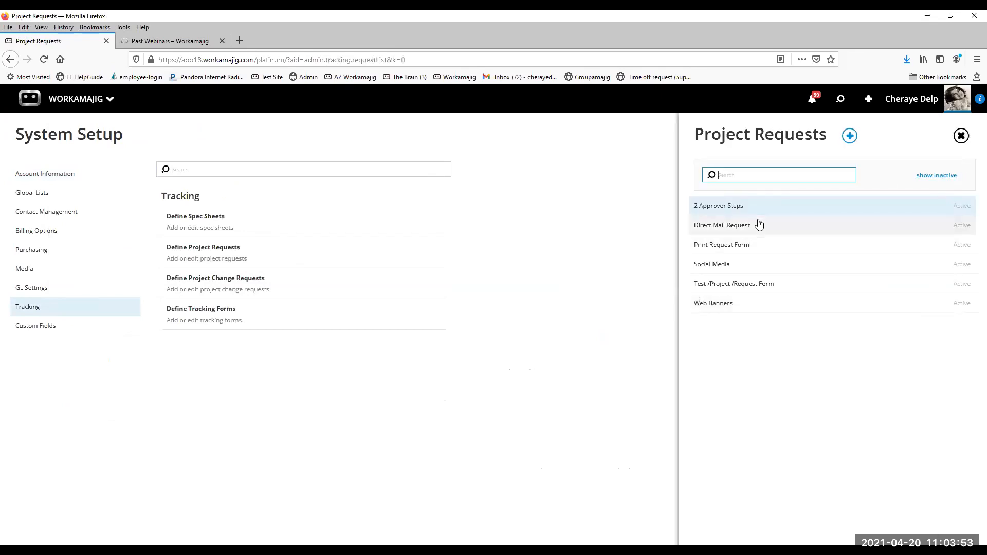
pyautogui.click(758, 225)
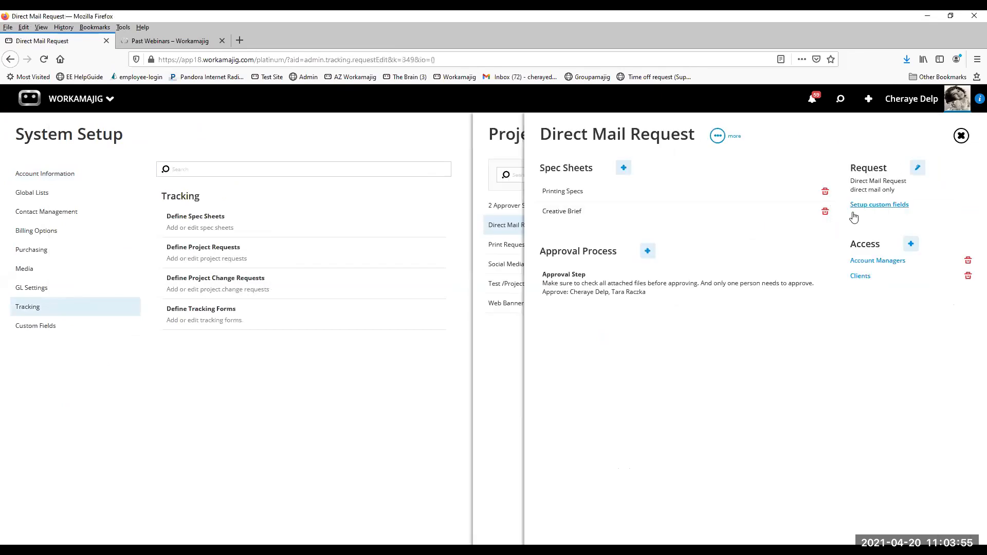
pyautogui.click(860, 206)
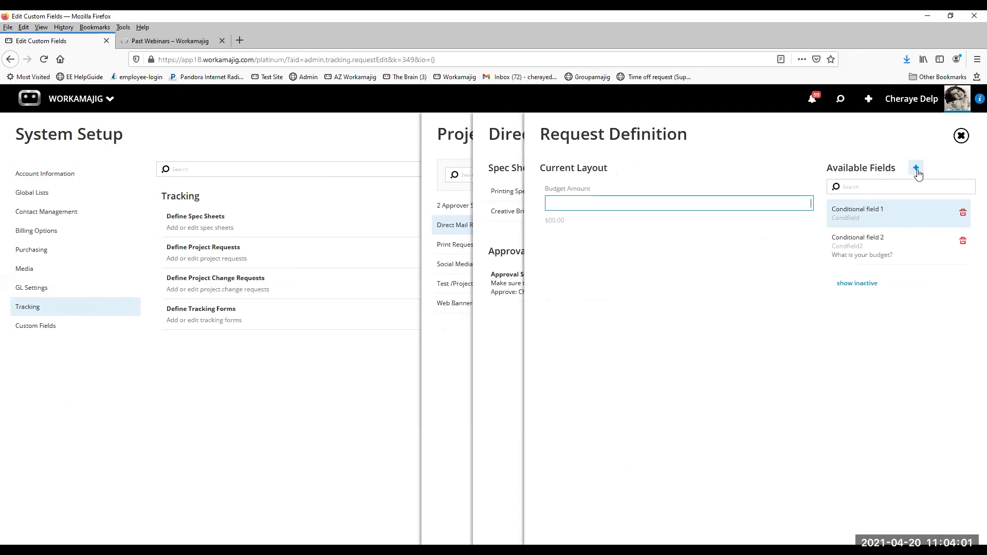
pyautogui.moveTo(666, 219)
pyautogui.click(773, 337)
pyautogui.click(622, 130)
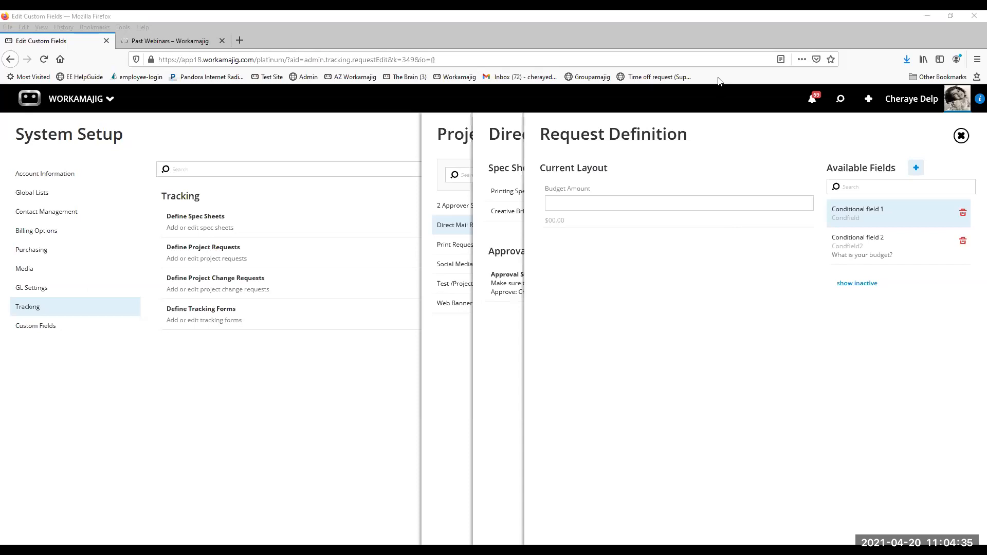
pyautogui.click(961, 136)
pyautogui.click(961, 138)
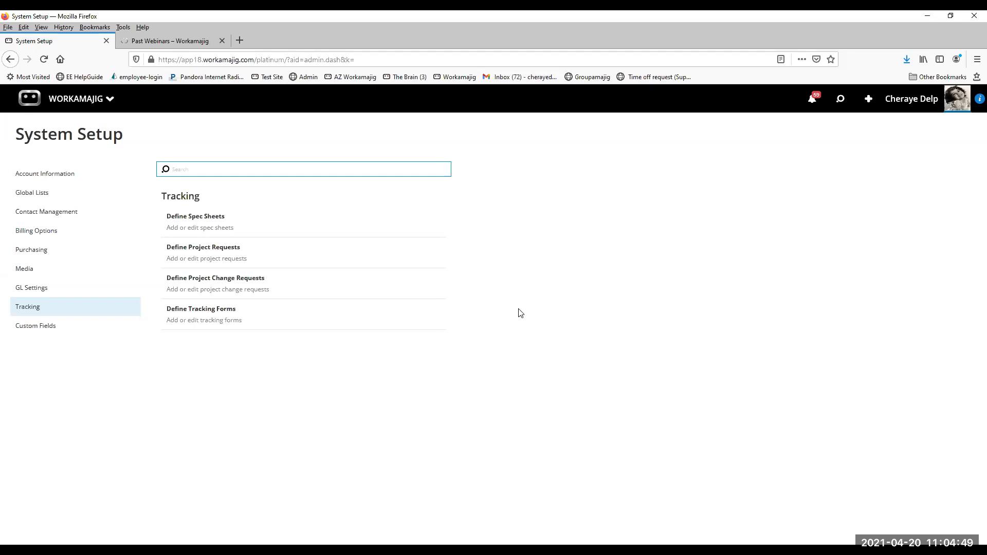
pyautogui.click(746, 79)
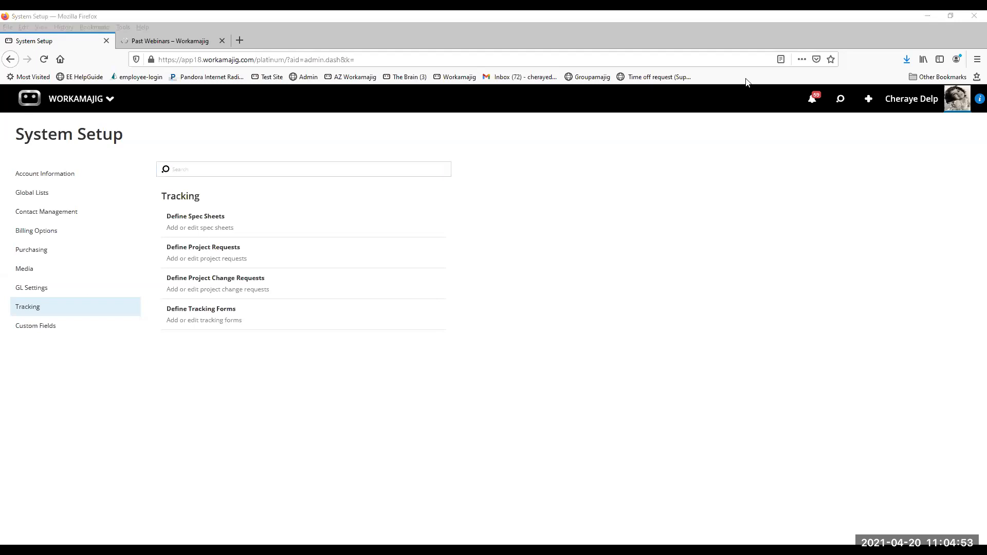